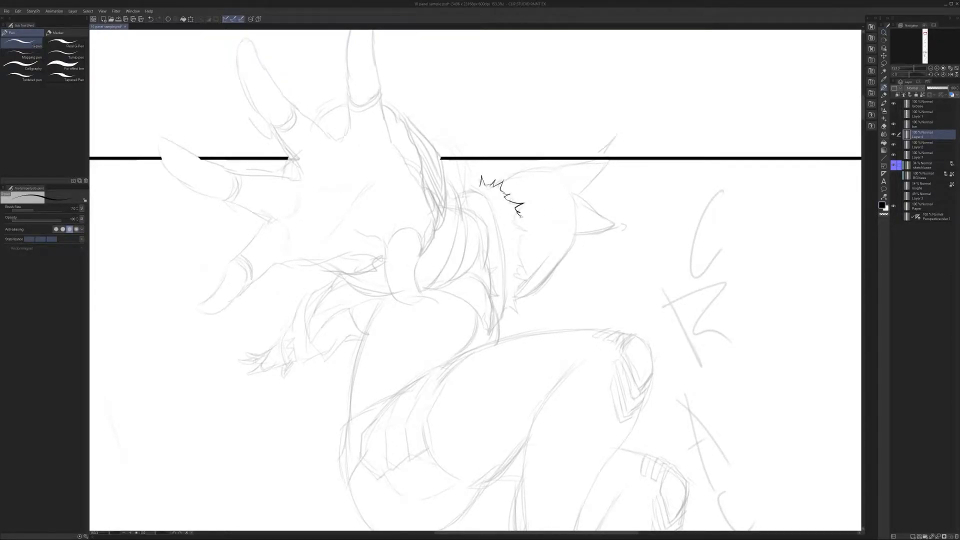
Ink the spiky fur trim along the hood's opening and the long curved collar line beside it in the second panel.
scroll(515, 219, up, 3)
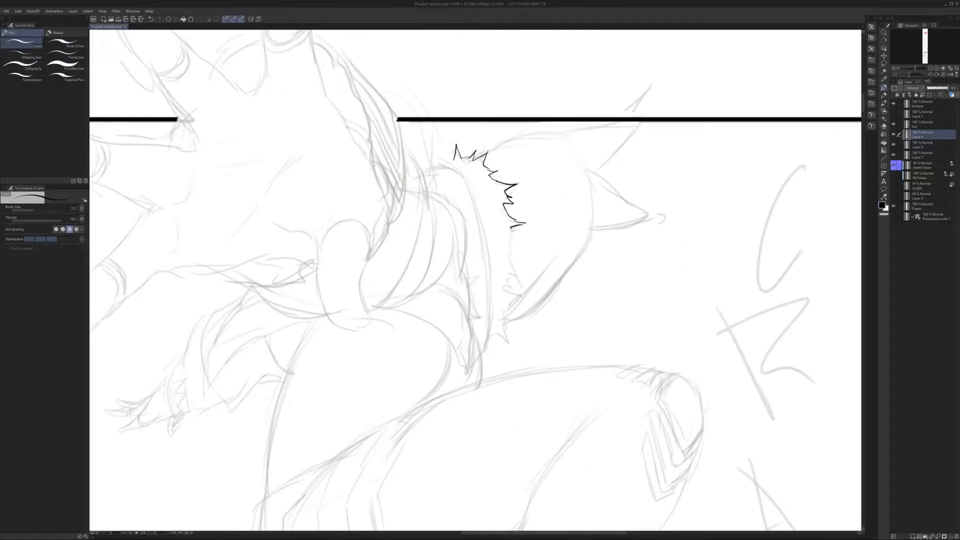
drag(517, 245, 524, 278)
drag(458, 169, 491, 331)
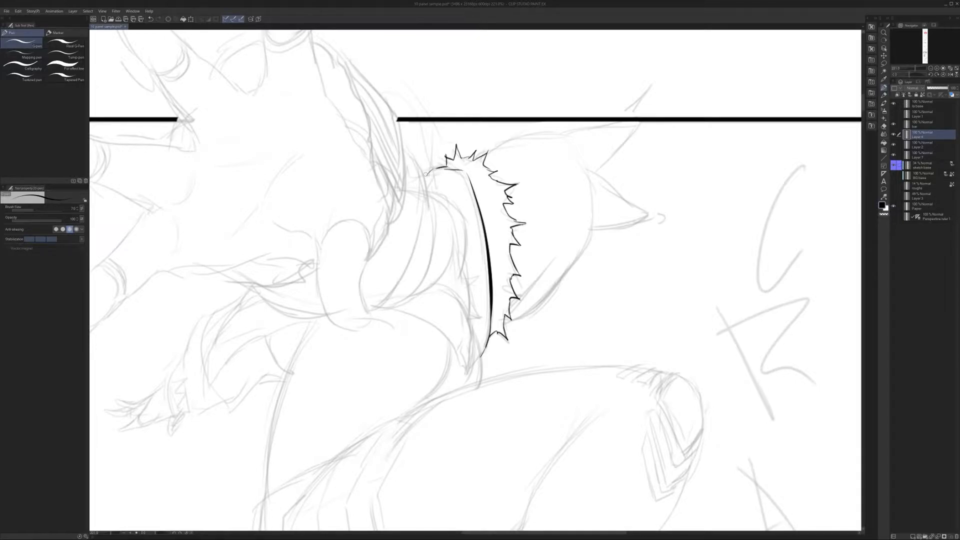
drag(462, 213, 468, 267)
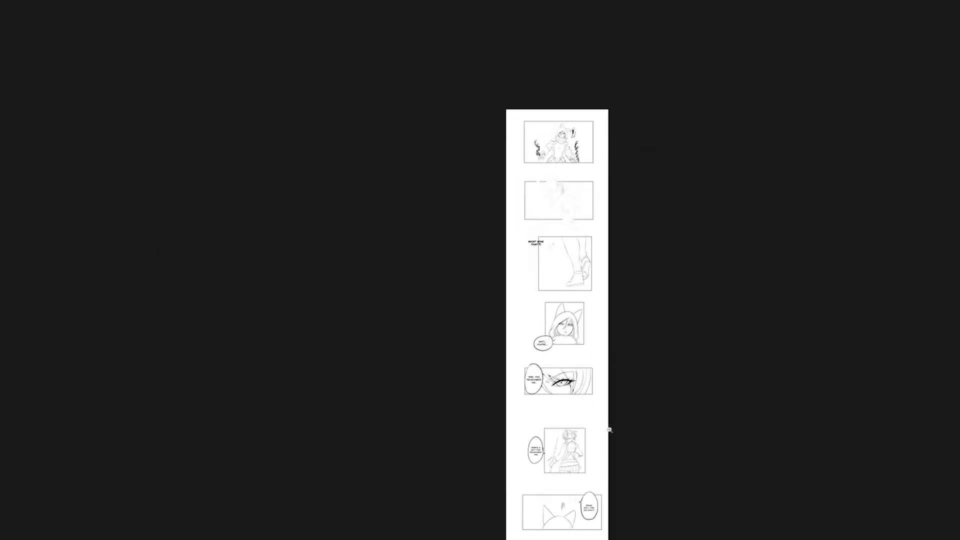
Ink the inner side of the fur trim with small jagged tufts and a curve closing its upper end.
scroll(610, 430, down, 5)
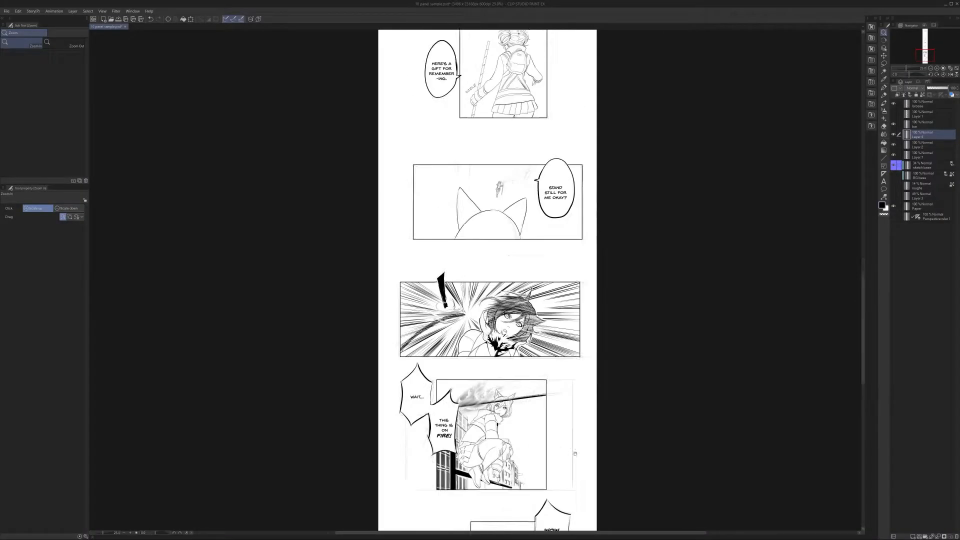
scroll(574, 453, up, 15)
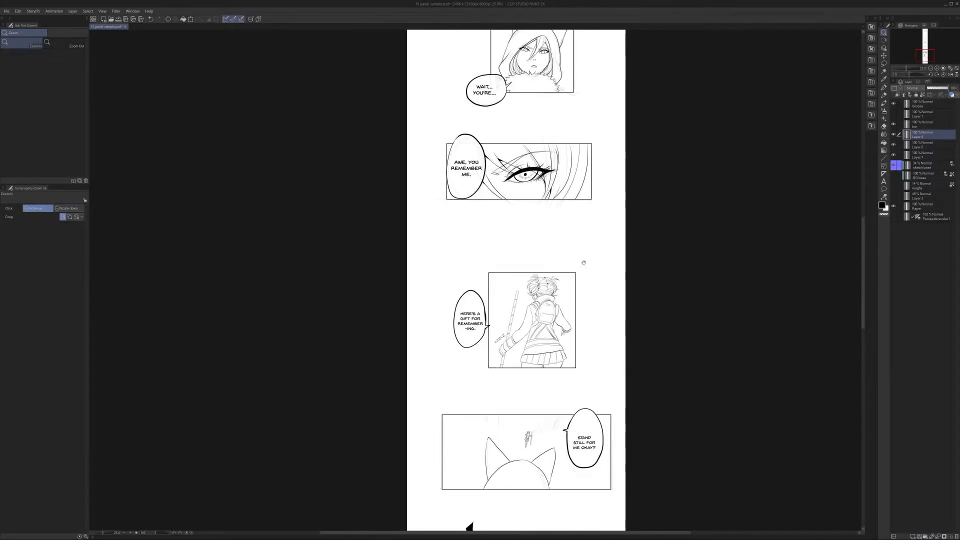
scroll(526, 311, up, 8)
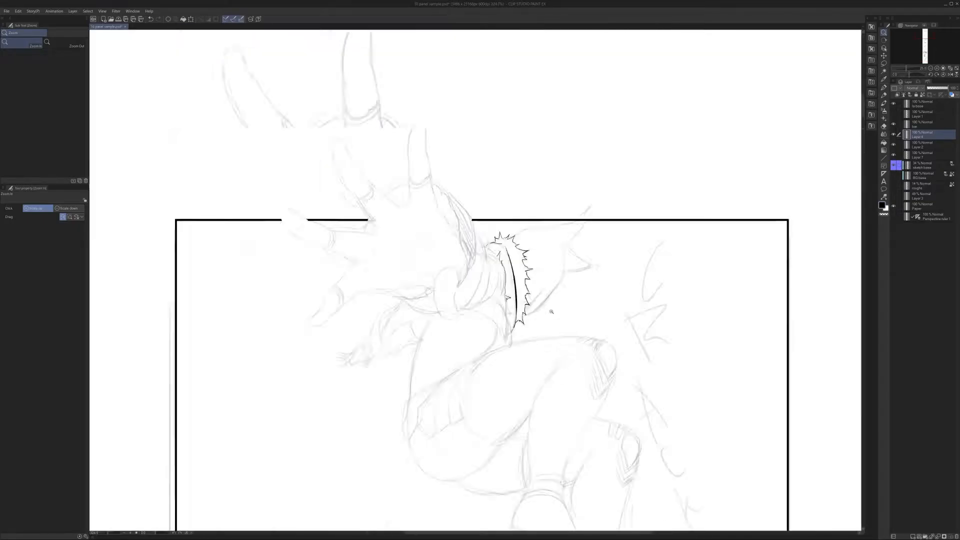
key(p)
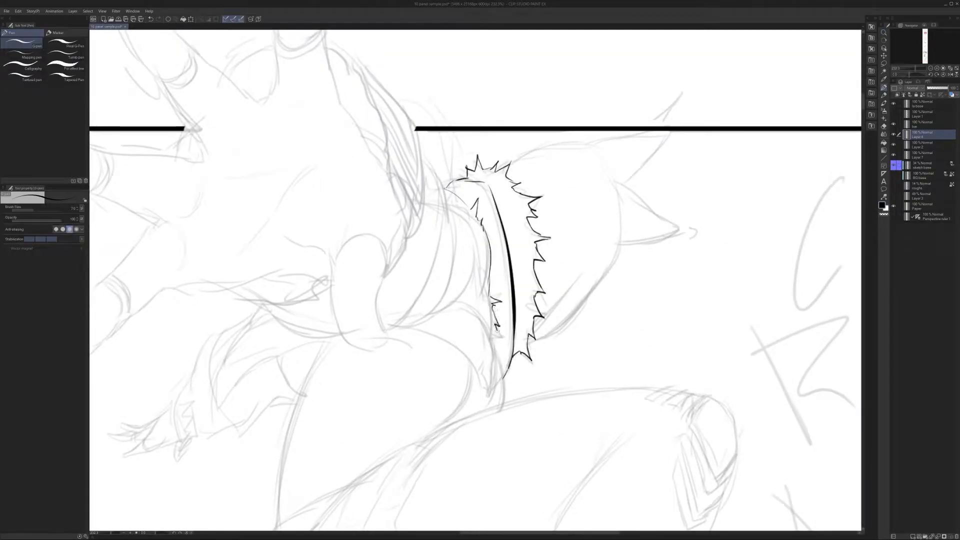
mouse_move(482, 185)
mouse_down()
mouse_move(491, 207)
mouse_move(520, 207)
mouse_move(459, 197)
mouse_up()
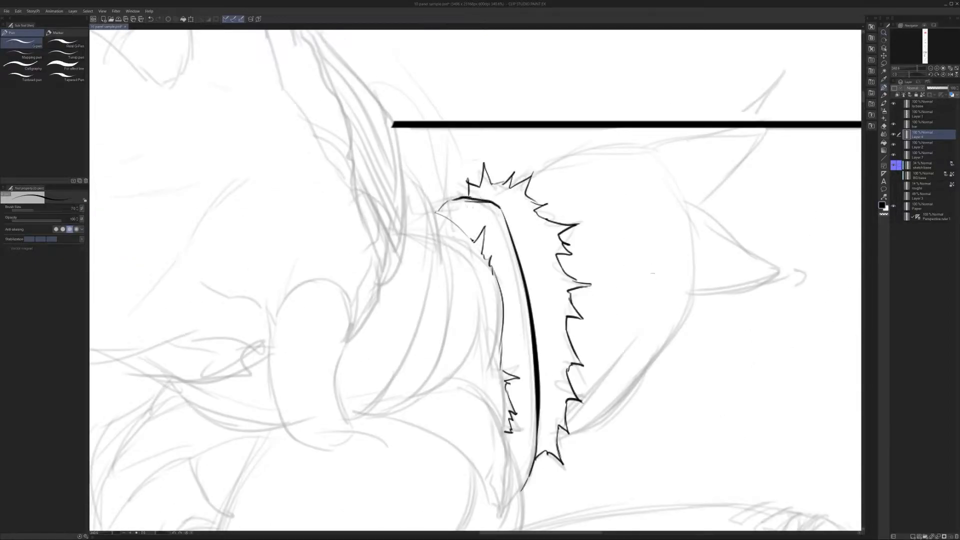
Ink the rounded outline of the hood and its two pointed cat ears over the sketch.
drag(650, 270, 633, 271)
mouse_move(515, 391)
mouse_down()
mouse_move(561, 377)
mouse_move(641, 260)
mouse_up()
key(ctrl+z)
mouse_move(670, 260)
mouse_down()
mouse_move(629, 278)
mouse_move(578, 282)
mouse_up()
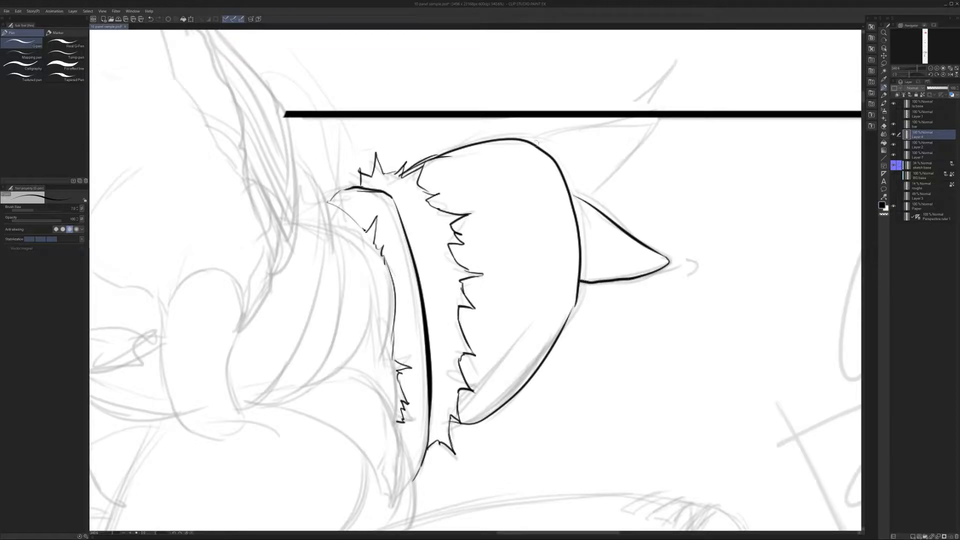
drag(537, 143, 639, 123)
key(ctrl+z)
mouse_move(526, 141)
mouse_down()
mouse_move(658, 112)
mouse_move(605, 182)
mouse_up()
key(ctrl+z)
Examine the inked panels and speech bubbles down the comic page for comparison with the second panel.
scroll(570, 127, down, 5)
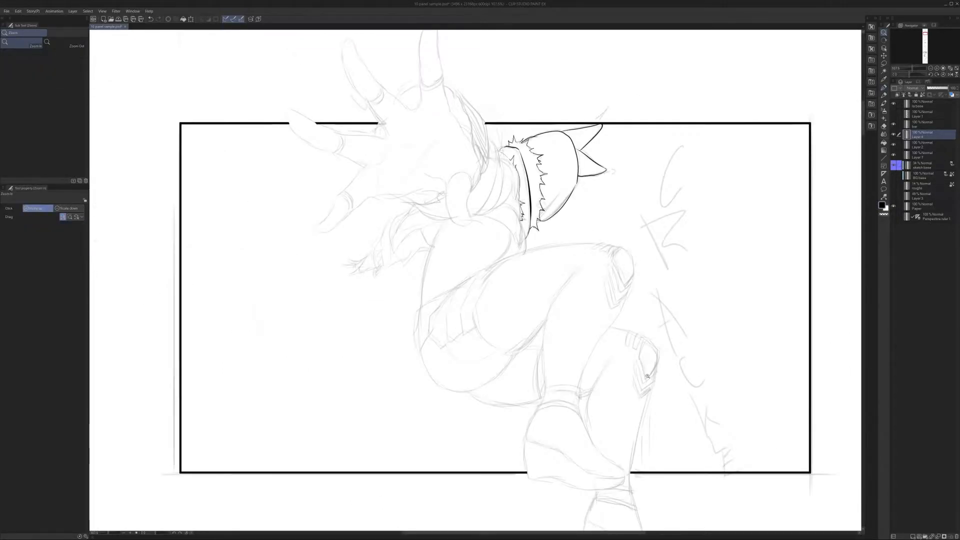
scroll(663, 279, down, 2)
scroll(647, 350, down, 10)
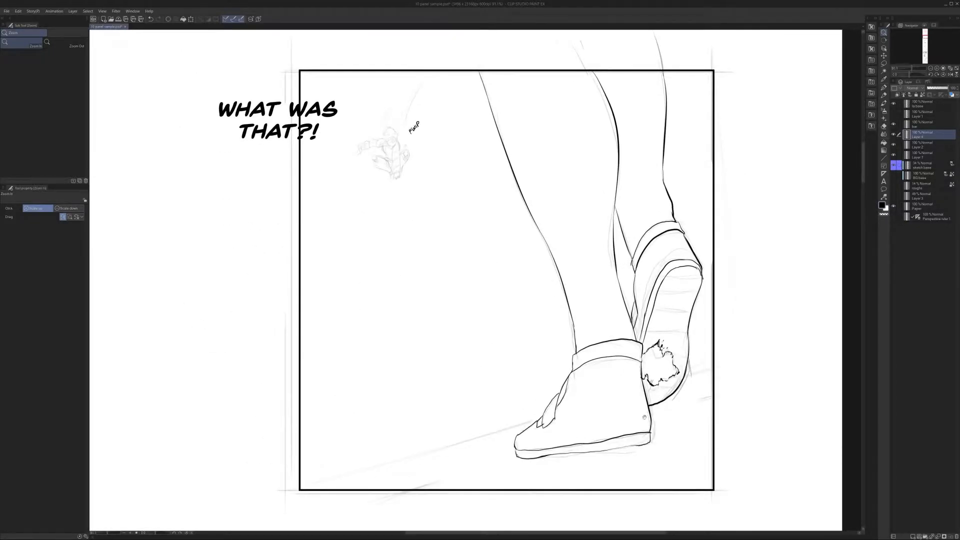
scroll(647, 418, down, 10)
scroll(651, 205, down, 10)
scroll(636, 359, down, 10)
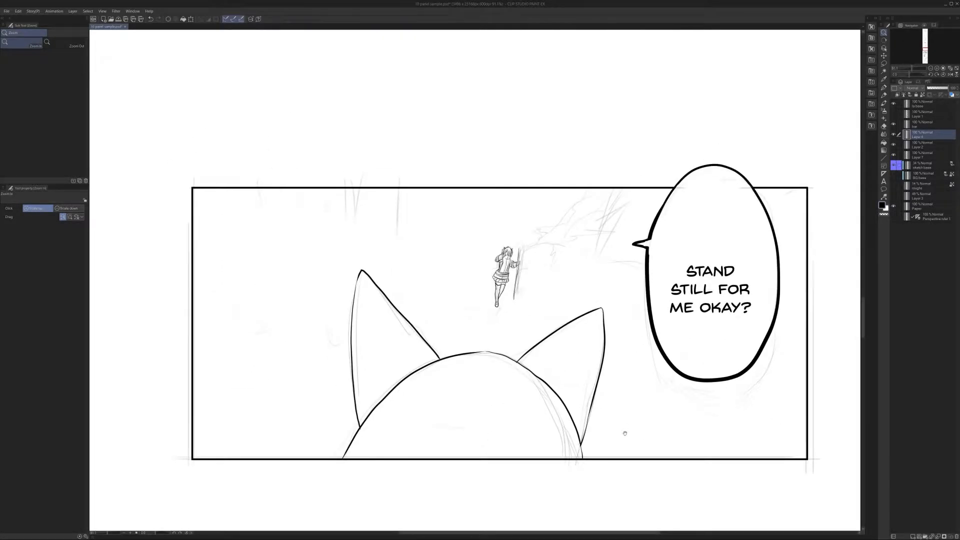
scroll(624, 433, down, 10)
scroll(638, 429, down, 10)
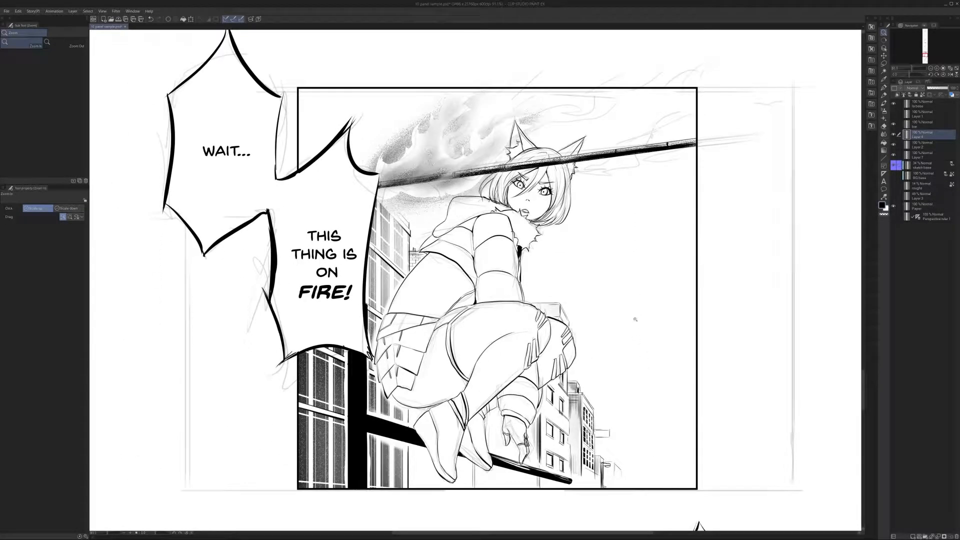
scroll(597, 421, down, 10)
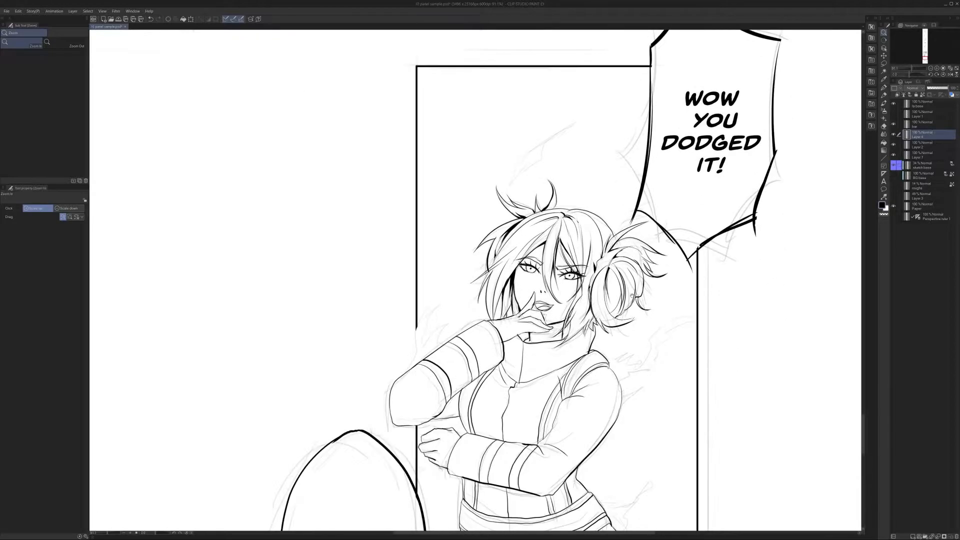
drag(644, 417, 650, 299)
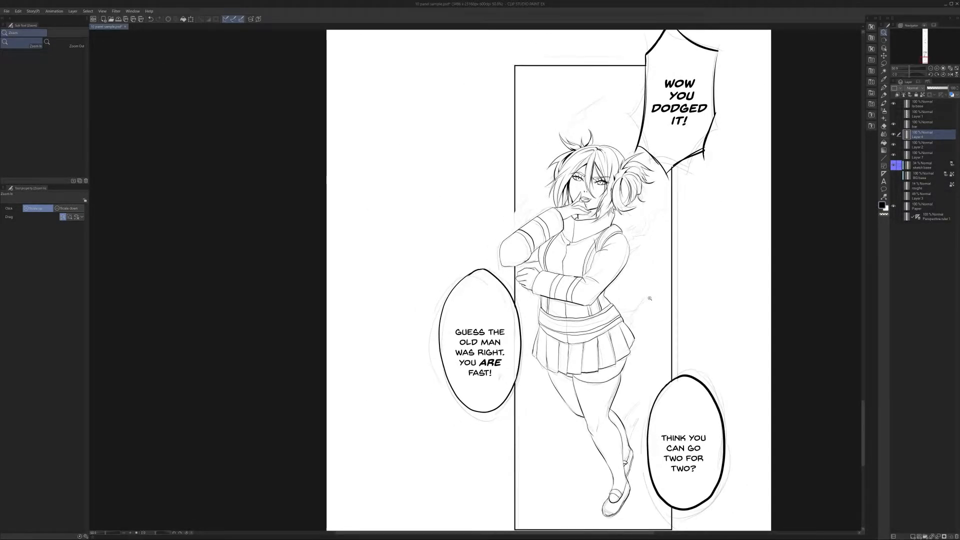
drag(654, 65, 634, 285)
drag(671, 225, 666, 217)
drag(666, 178, 639, 355)
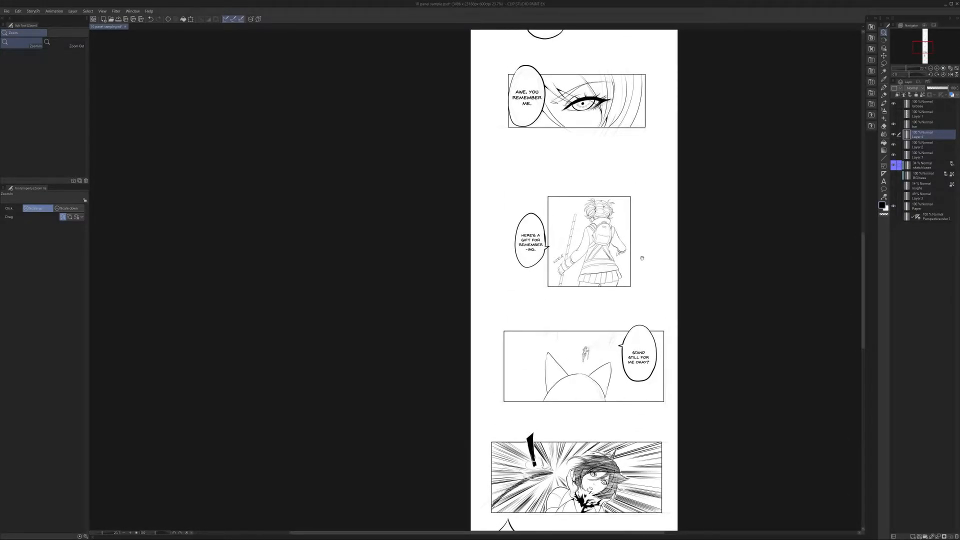
drag(644, 248, 642, 405)
drag(642, 210, 640, 380)
drag(640, 240, 635, 370)
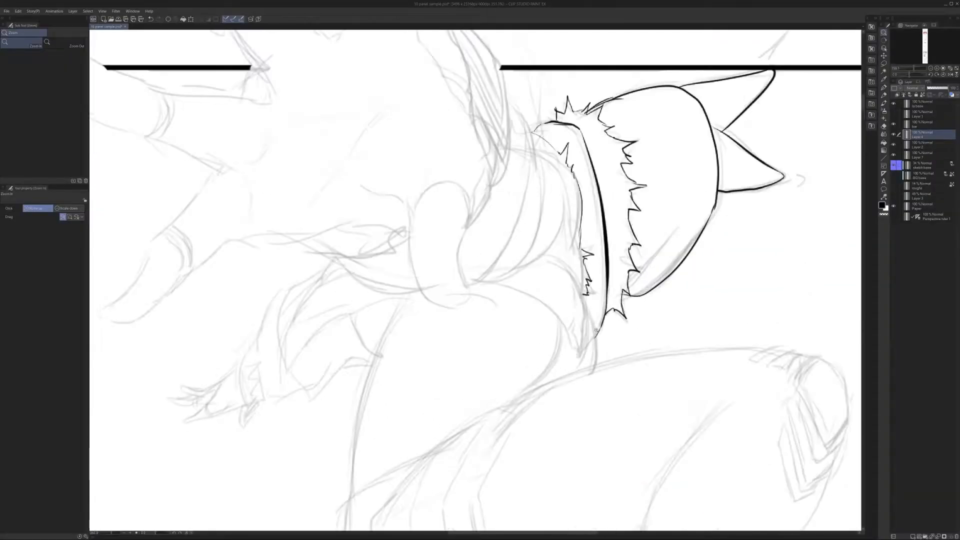
Ink the pointed collar flap below the hood and the first curved folds next to the fur trim.
mouse_move(585, 295)
mouse_down()
mouse_move(590, 369)
mouse_move(570, 333)
mouse_move(498, 280)
mouse_up()
drag(583, 293, 550, 249)
drag(586, 331, 571, 256)
drag(575, 187, 587, 246)
mouse_move(543, 194)
mouse_down()
mouse_move(571, 220)
mouse_move(587, 268)
mouse_move(553, 308)
mouse_up()
drag(552, 199, 548, 318)
key(ctrl+z)
mouse_move(552, 199)
mouse_down()
mouse_move(564, 293)
mouse_move(547, 319)
mouse_up()
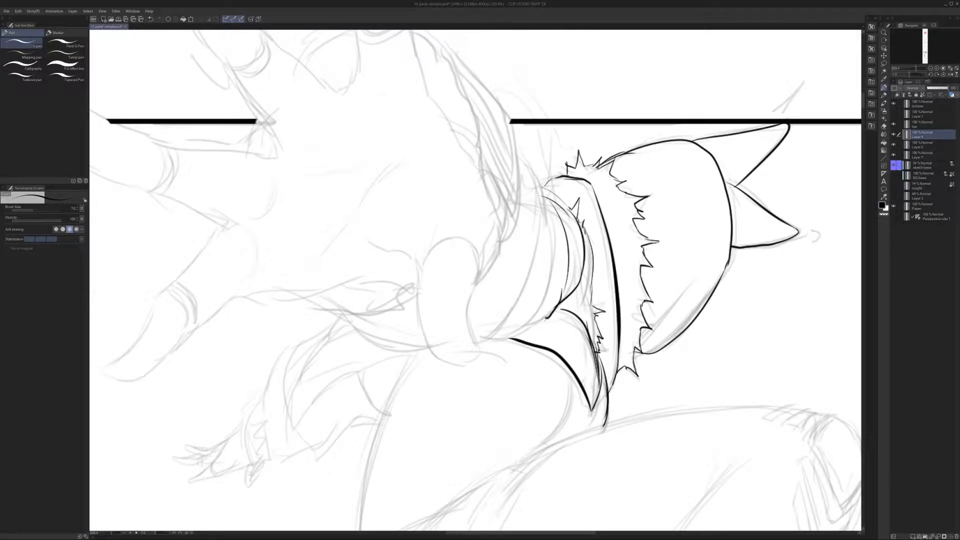
Ink the remaining long curved folds between the collar and the wrist of the raised hand.
mouse_move(554, 205)
mouse_down()
mouse_move(542, 297)
mouse_move(487, 341)
mouse_up()
mouse_move(545, 196)
mouse_down()
mouse_move(525, 293)
mouse_move(477, 339)
mouse_up()
mouse_move(554, 228)
mouse_down()
mouse_move(565, 301)
mouse_move(529, 226)
mouse_up()
mouse_move(615, 233)
mouse_down()
mouse_move(530, 245)
mouse_move(583, 264)
mouse_move(597, 287)
mouse_move(559, 338)
mouse_move(573, 296)
mouse_up()
key(p)
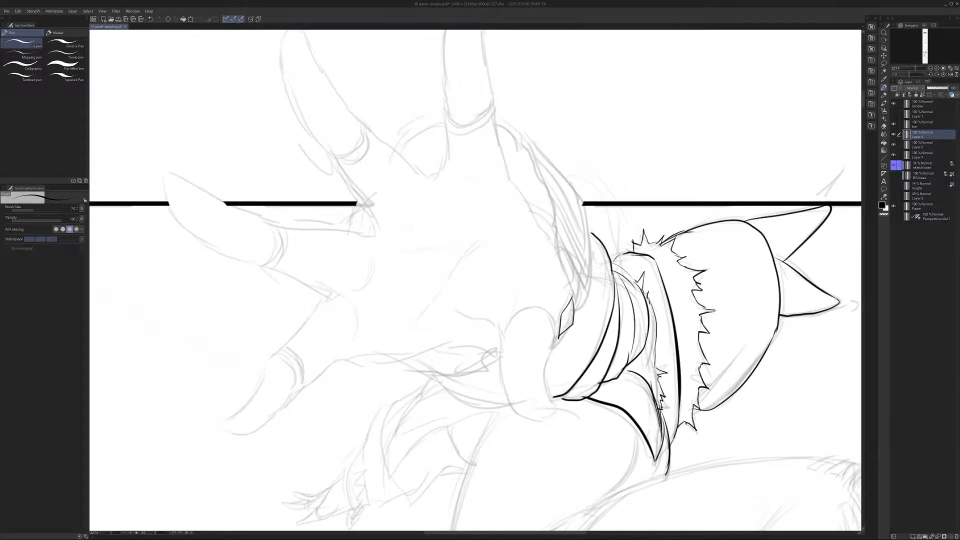
Ink the angular glove edge at the wrist and the curved sleeve line behind it.
drag(591, 252, 605, 270)
key(ctrl+z)
mouse_move(581, 320)
mouse_down()
mouse_move(594, 299)
mouse_move(577, 272)
mouse_move(576, 289)
mouse_up()
drag(579, 223, 611, 279)
drag(632, 322, 607, 226)
Ink the closed outline of the thumb on the outstretched hand.
mouse_move(572, 307)
mouse_down()
mouse_move(531, 292)
mouse_move(524, 320)
mouse_move(571, 362)
mouse_move(572, 384)
mouse_move(587, 291)
mouse_move(555, 359)
mouse_up()
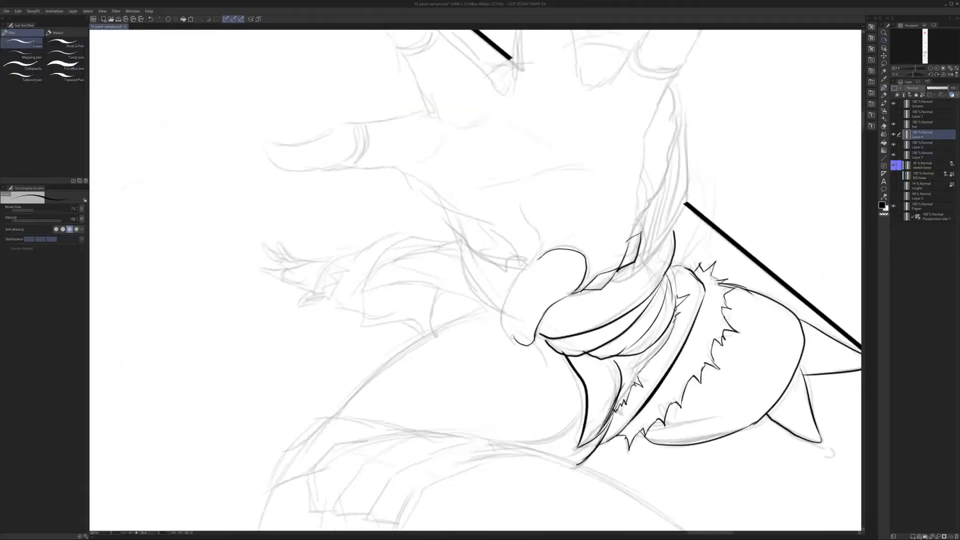
mouse_move(516, 281)
mouse_down()
mouse_move(519, 335)
mouse_move(529, 268)
mouse_move(541, 256)
mouse_up()
drag(625, 259, 580, 259)
drag(650, 239, 612, 164)
drag(612, 164, 577, 290)
click(577, 290)
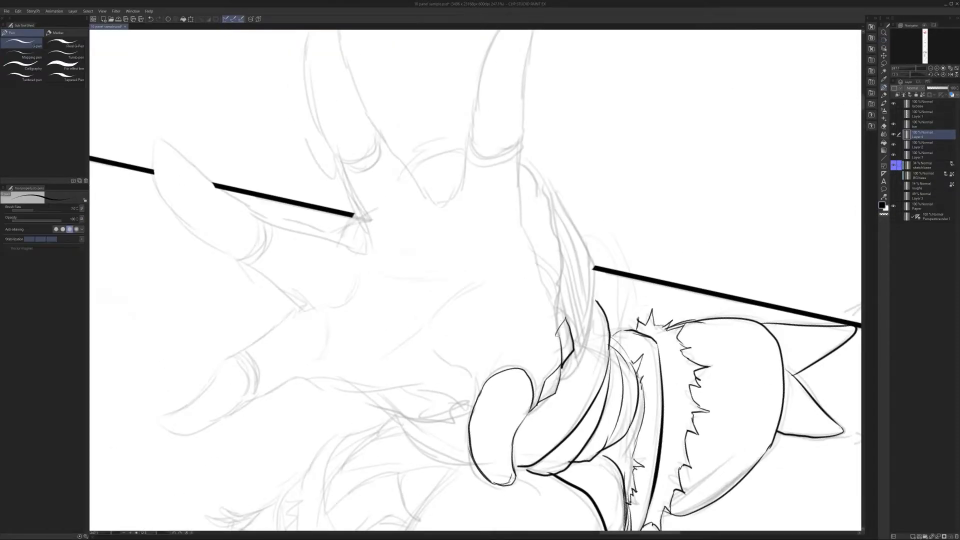
Ink the outer edge of the palm from the wrist up toward the index finger.
key(ctrl+z)
mouse_move(567, 322)
mouse_down()
mouse_move(560, 313)
mouse_move(558, 326)
mouse_move(519, 214)
mouse_move(535, 246)
mouse_move(543, 316)
mouse_up()
key(e)
key(p)
mouse_move(534, 315)
mouse_down()
mouse_move(547, 112)
mouse_move(528, 115)
mouse_move(491, 202)
mouse_move(493, 186)
mouse_move(471, 296)
mouse_move(474, 284)
mouse_move(443, 302)
mouse_up()
Rotate the canvas and ink the outlines of the index and middle fingers.
key(r)
mouse_move(645, 384)
mouse_down()
mouse_move(614, 136)
mouse_move(506, 91)
mouse_up()
drag(609, 331, 623, 263)
mouse_move(525, 228)
mouse_down()
mouse_move(448, 345)
mouse_move(396, 395)
mouse_move(420, 406)
mouse_move(474, 386)
mouse_move(570, 288)
mouse_up()
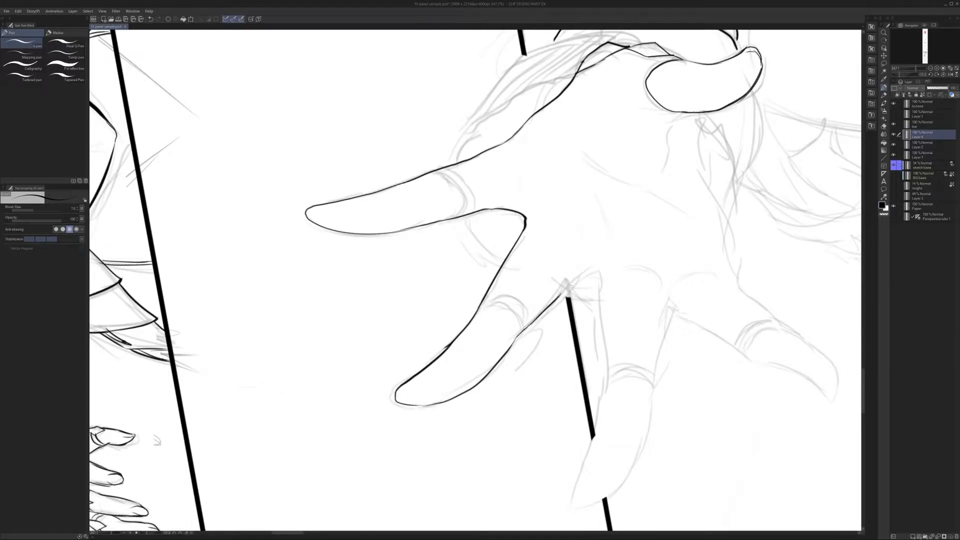
Ink the ring finger's outline from the gap beside the middle finger around its tip.
mouse_move(685, 345)
mouse_down()
mouse_move(671, 380)
mouse_move(660, 360)
mouse_move(671, 324)
mouse_up()
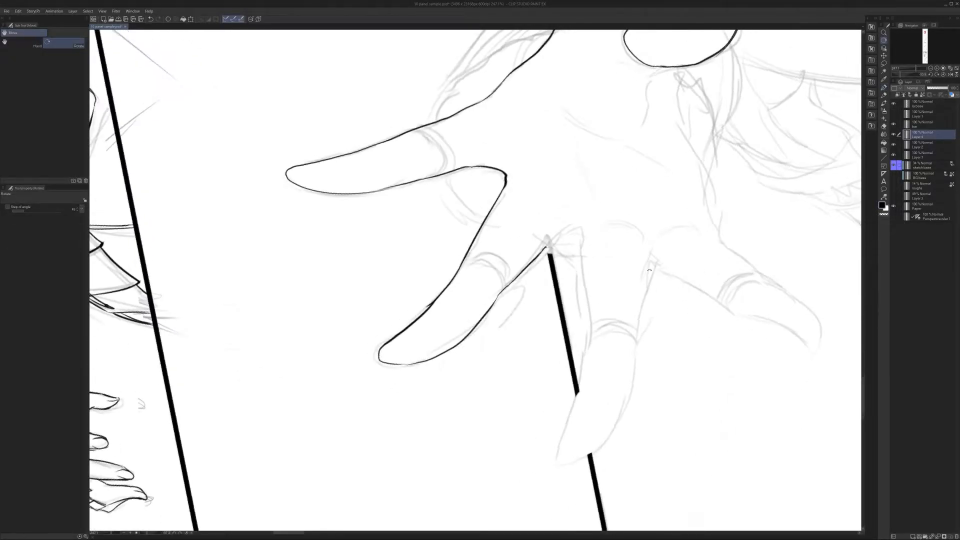
mouse_move(546, 248)
mouse_down()
mouse_move(574, 238)
mouse_move(583, 275)
mouse_move(586, 334)
mouse_move(581, 282)
mouse_move(570, 353)
mouse_up()
key(ctrl+z)
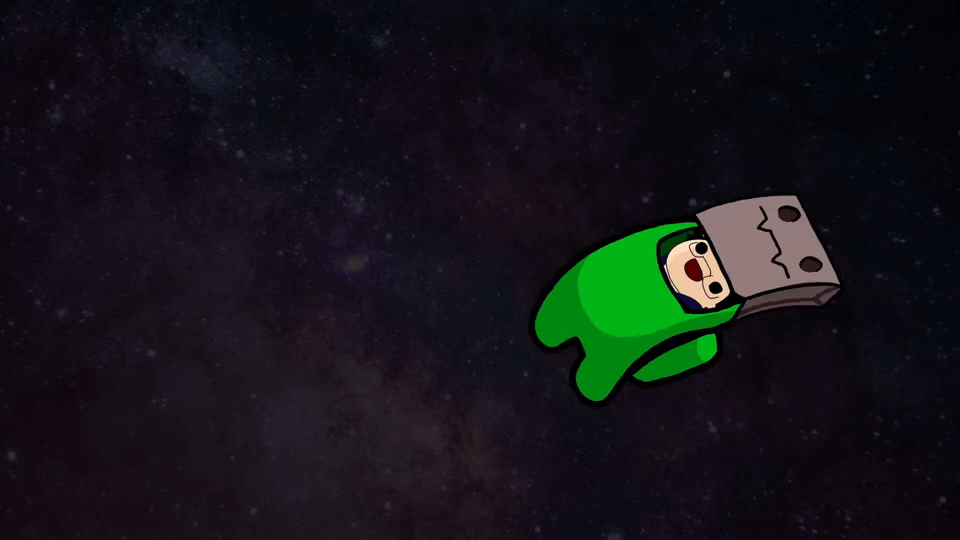
mouse_move(583, 406)
mouse_down()
mouse_move(624, 340)
mouse_move(636, 271)
mouse_move(659, 221)
mouse_move(683, 408)
mouse_move(541, 307)
mouse_move(598, 353)
mouse_up()
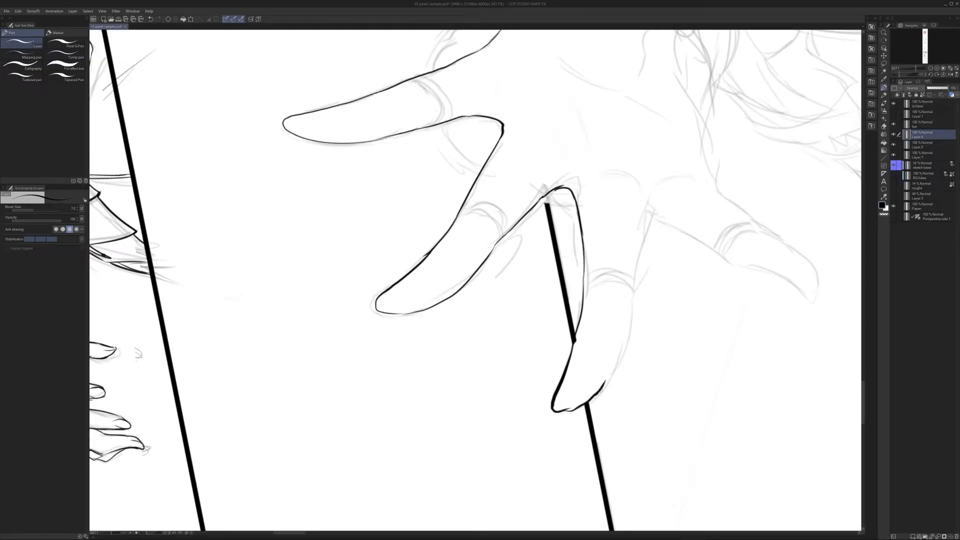
key(r)
key(p)
drag(501, 268, 505, 407)
Examine the hooded character's face and outfit in the first panel.
key(ctrl+space)
mouse_move(598, 335)
mouse_down()
mouse_move(594, 302)
mouse_move(616, 488)
mouse_up()
drag(515, 215, 584, 354)
drag(449, 196, 492, 198)
drag(306, 219, 372, 200)
mouse_move(372, 201)
mouse_down()
mouse_move(361, 211)
mouse_move(373, 201)
mouse_up()
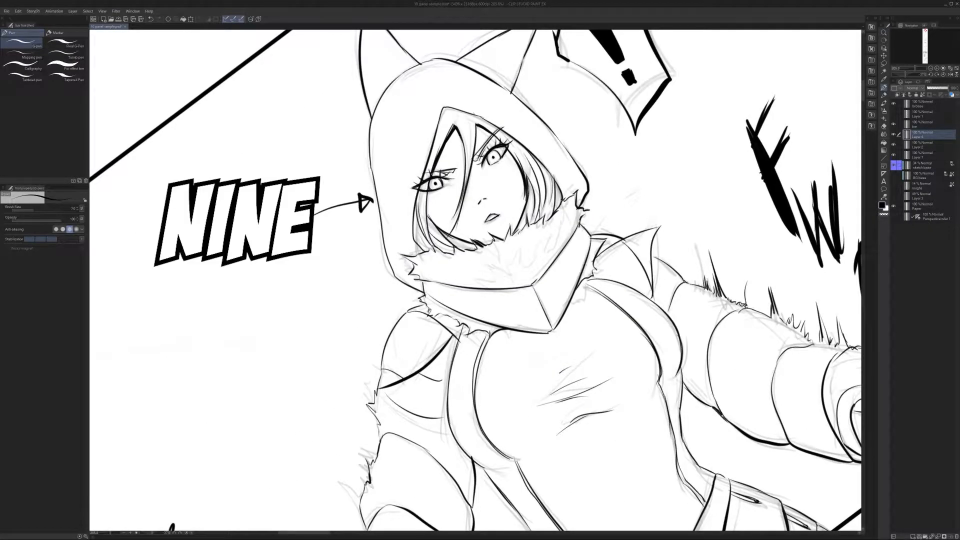
key(ctrl+space)
Ink the little finger's outline down to its rounded tip.
drag(647, 260, 575, 267)
key(ctrl+z)
key(ctrl+z)
mouse_move(665, 370)
mouse_down()
mouse_move(617, 266)
mouse_move(550, 205)
mouse_up()
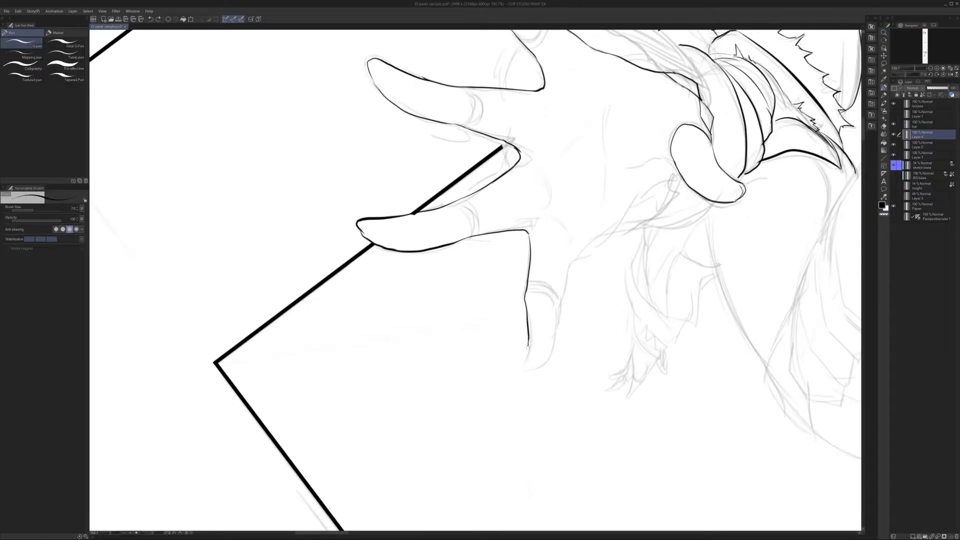
drag(530, 367, 552, 347)
key(ctrl+z)
drag(528, 340, 527, 354)
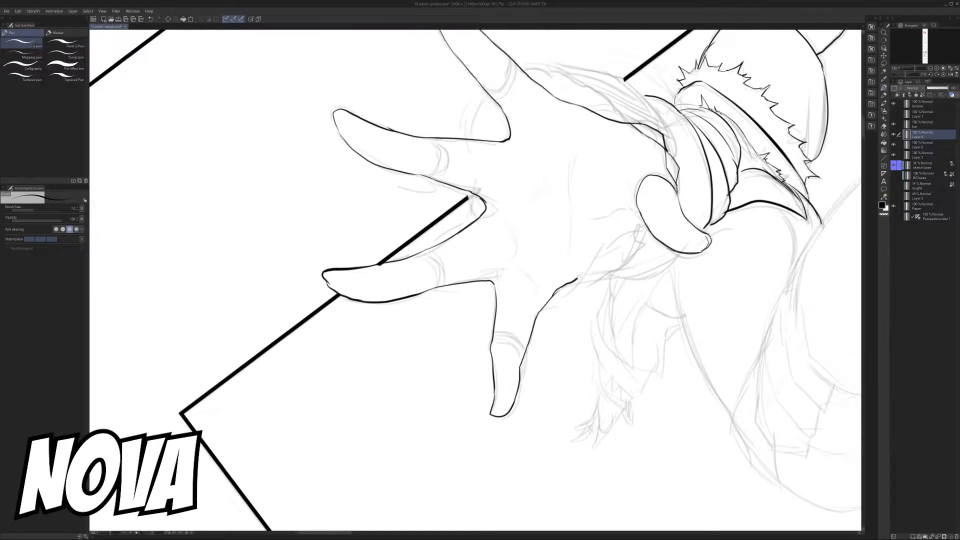
Ink the lower edge of the palm up to the thumb and add short crease lines inside the palm.
drag(576, 279, 632, 225)
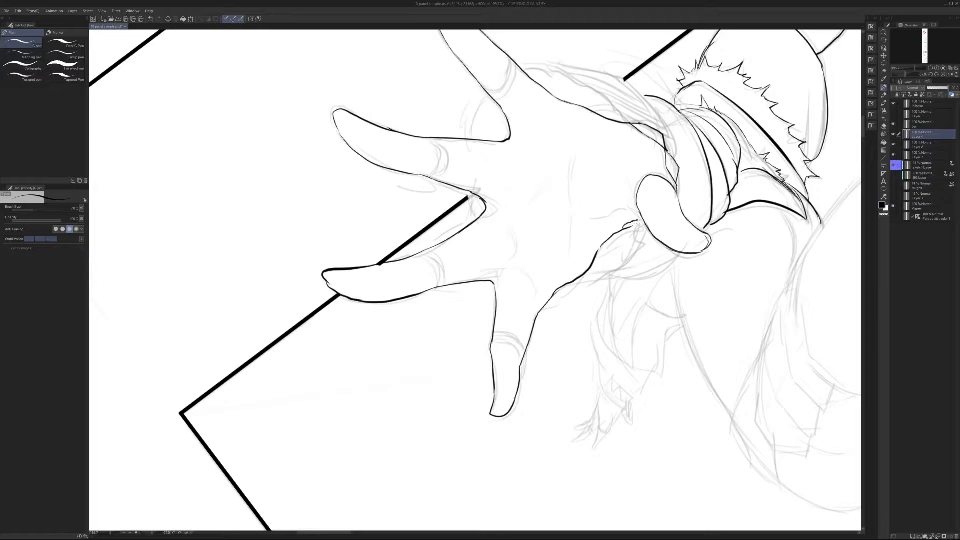
key(ctrl+z)
mouse_move(614, 238)
mouse_down()
mouse_move(618, 315)
mouse_move(657, 357)
mouse_up()
drag(670, 318, 645, 355)
drag(506, 256, 593, 229)
drag(495, 272, 470, 315)
drag(593, 273, 563, 330)
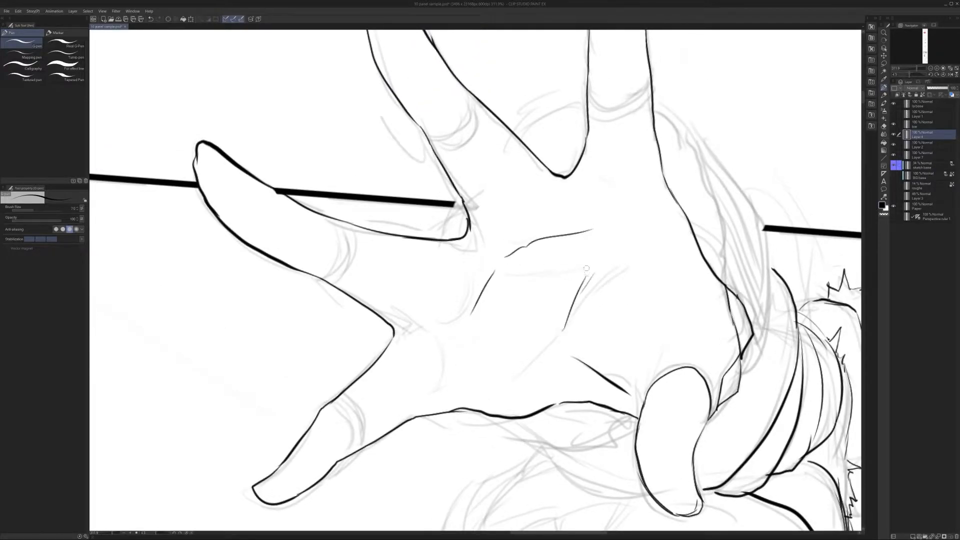
Ink curved double bands around the index and middle fingers and the first band line on the ring finger.
drag(633, 223, 605, 324)
mouse_move(560, 196)
mouse_down()
mouse_move(584, 214)
mouse_move(624, 187)
mouse_up()
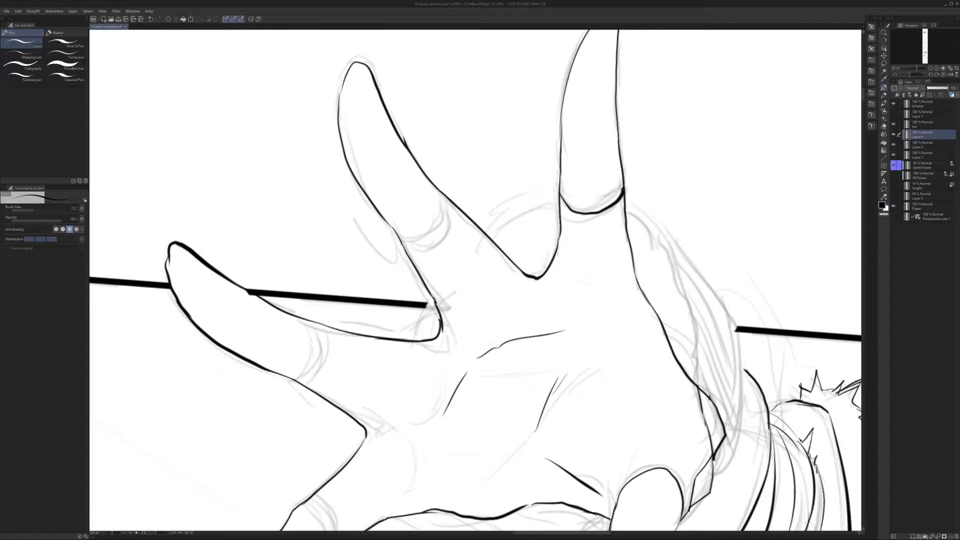
mouse_move(560, 209)
mouse_down()
mouse_move(592, 225)
mouse_move(624, 215)
mouse_up()
mouse_move(400, 238)
mouse_down()
mouse_move(426, 243)
mouse_move(452, 203)
mouse_up()
mouse_move(403, 249)
mouse_down()
mouse_move(452, 234)
mouse_move(463, 210)
mouse_up()
mouse_move(295, 380)
mouse_down()
mouse_move(317, 357)
mouse_move(309, 321)
mouse_up()
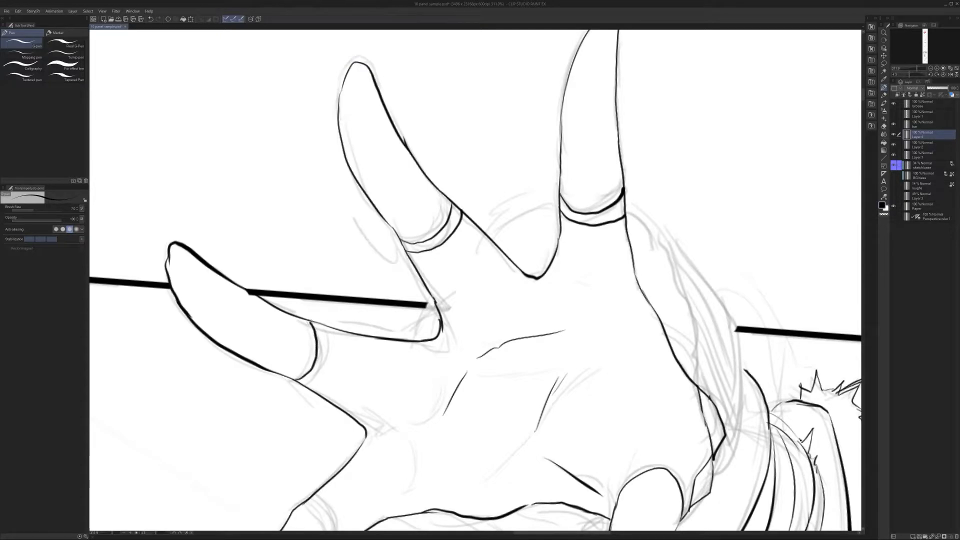
Ink the ring finger's second band line and the double band around the little finger.
mouse_move(302, 385)
mouse_down()
mouse_move(330, 357)
mouse_move(324, 326)
mouse_move(439, 140)
mouse_up()
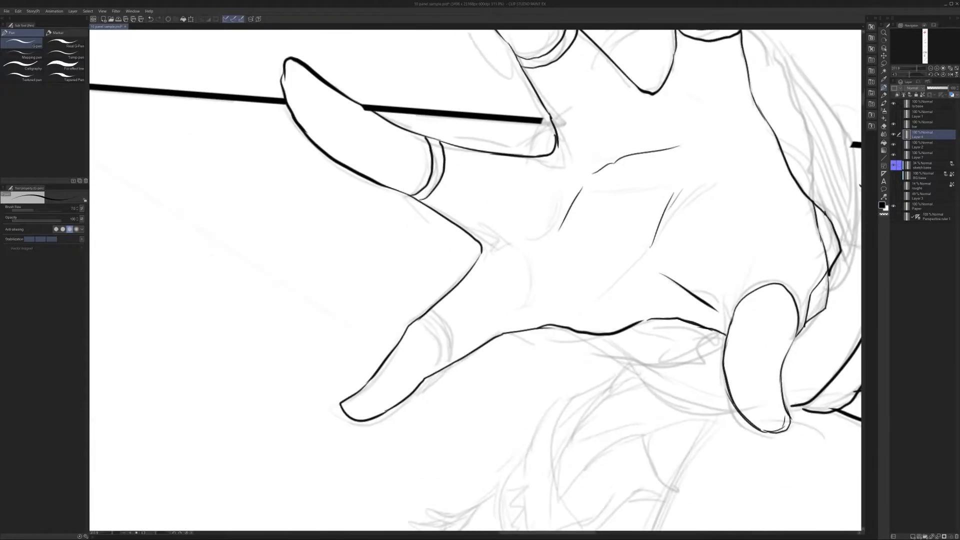
mouse_move(435, 306)
mouse_down()
mouse_move(459, 359)
mouse_move(442, 298)
mouse_up()
scroll(476, 257, up, 1)
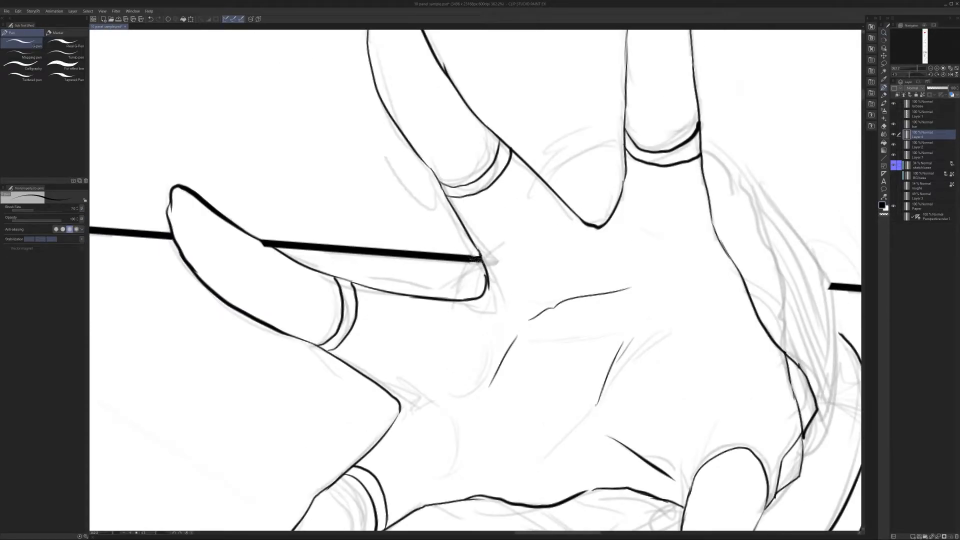
drag(471, 259, 482, 258)
drag(553, 262, 480, 265)
drag(633, 287, 612, 249)
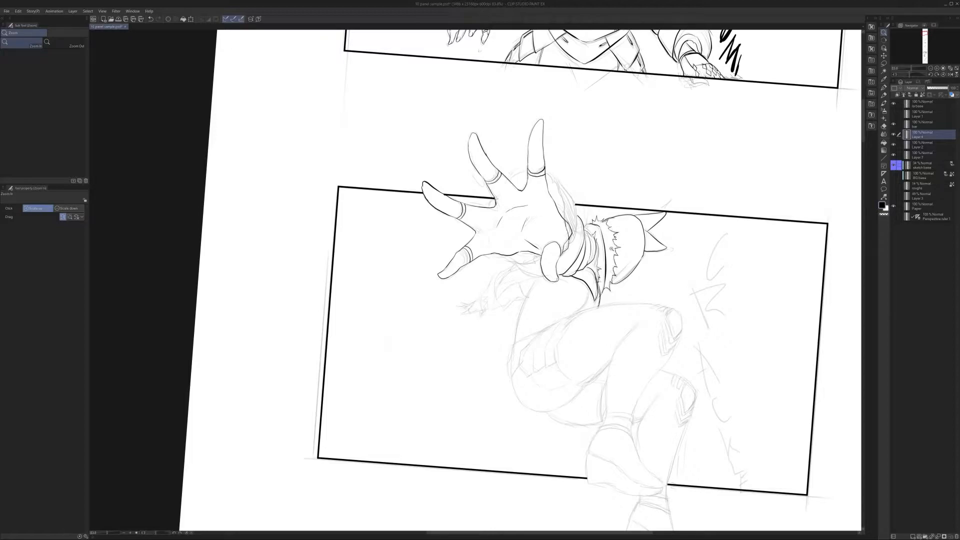
Ink the edge of the head behind the raised palm and the small opening below the palm's lower edge.
drag(566, 224, 609, 225)
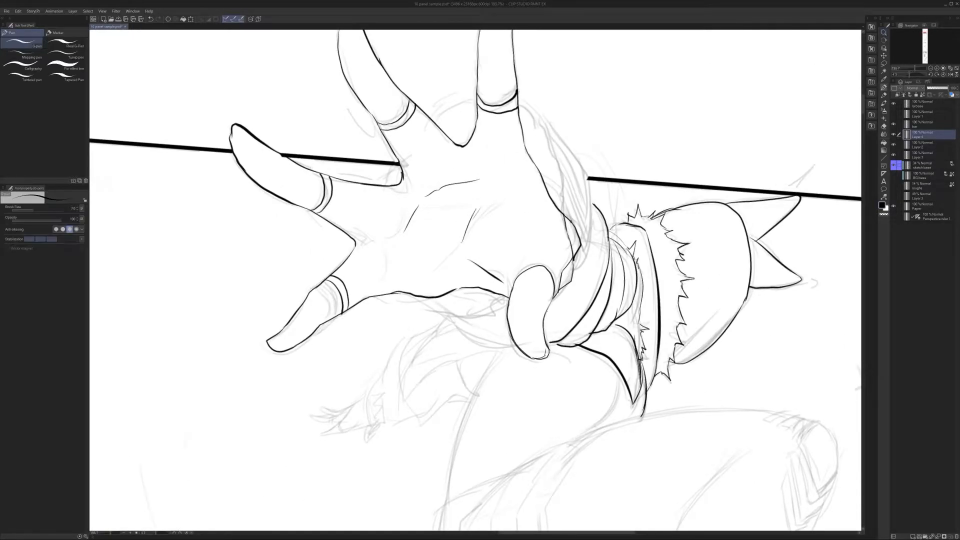
drag(545, 306, 578, 275)
mouse_move(467, 265)
mouse_down()
mouse_move(517, 278)
mouse_move(541, 264)
mouse_move(523, 278)
mouse_move(544, 301)
mouse_move(521, 371)
mouse_up()
mouse_move(556, 280)
mouse_down()
mouse_move(559, 249)
mouse_move(520, 179)
mouse_move(465, 175)
mouse_move(432, 191)
mouse_up()
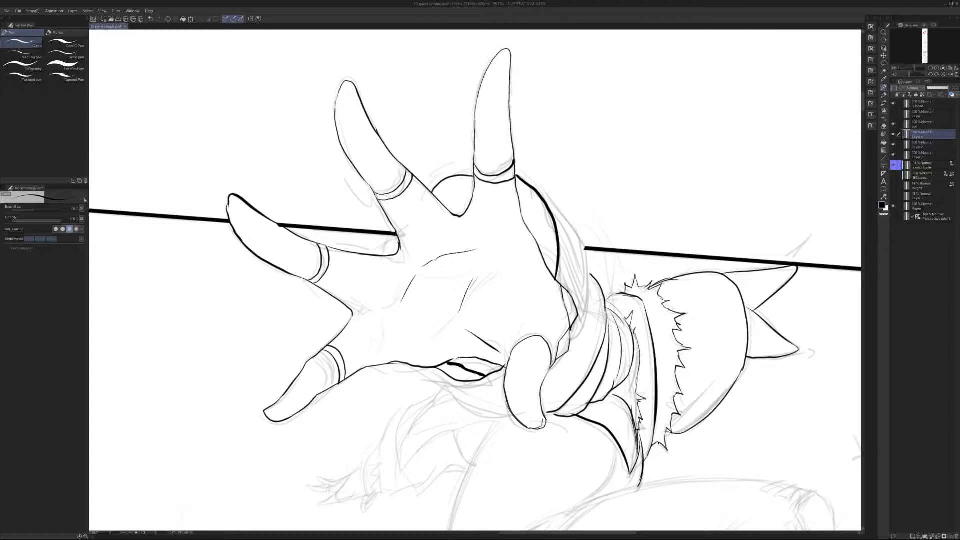
Ink the hood's outer rim around the head behind the hand and fill in the strands between rim and palm.
key(e)
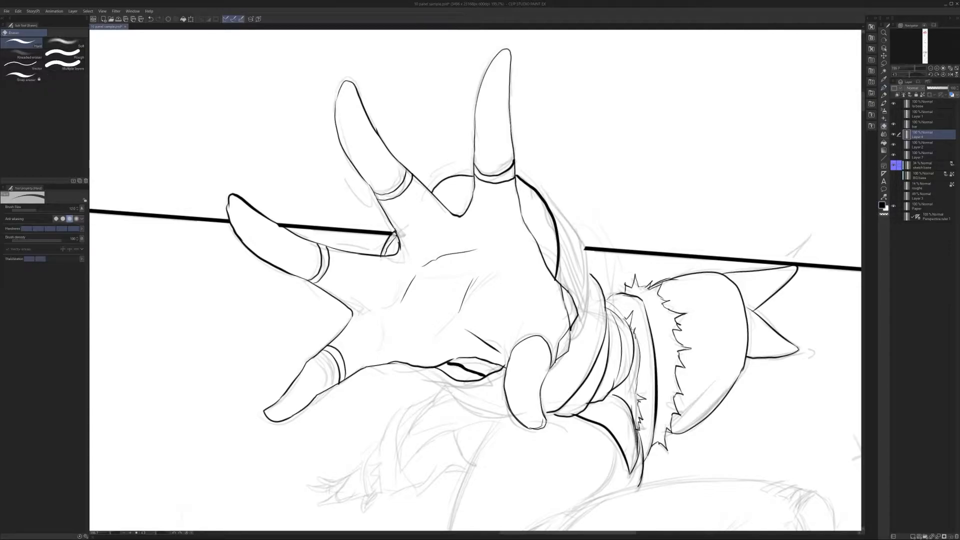
key(p)
mouse_move(431, 191)
mouse_down()
mouse_move(472, 171)
mouse_move(568, 227)
mouse_move(585, 260)
mouse_up()
key(ctrl+z)
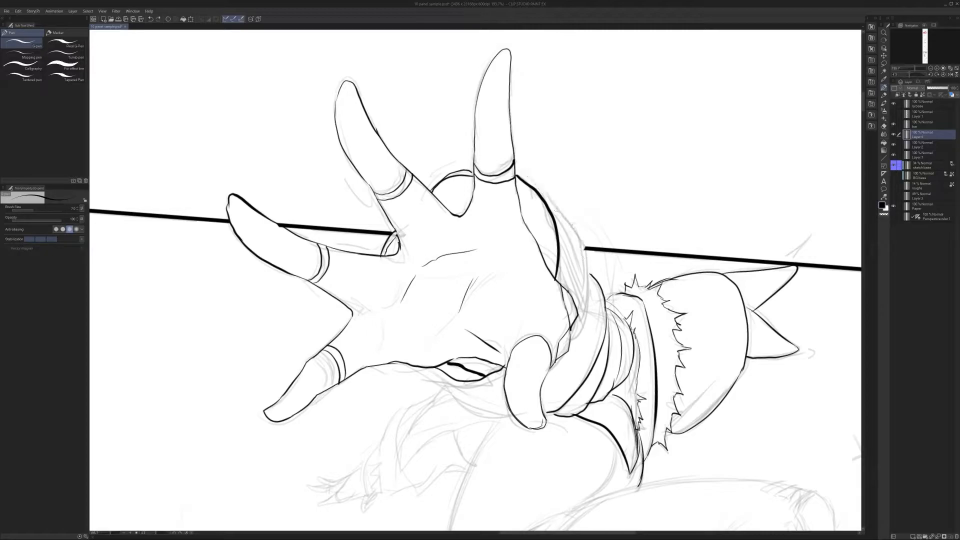
mouse_move(517, 171)
mouse_down()
mouse_move(575, 228)
mouse_move(585, 264)
mouse_move(569, 339)
mouse_up()
mouse_move(503, 377)
mouse_down()
mouse_move(465, 383)
mouse_move(435, 370)
mouse_up()
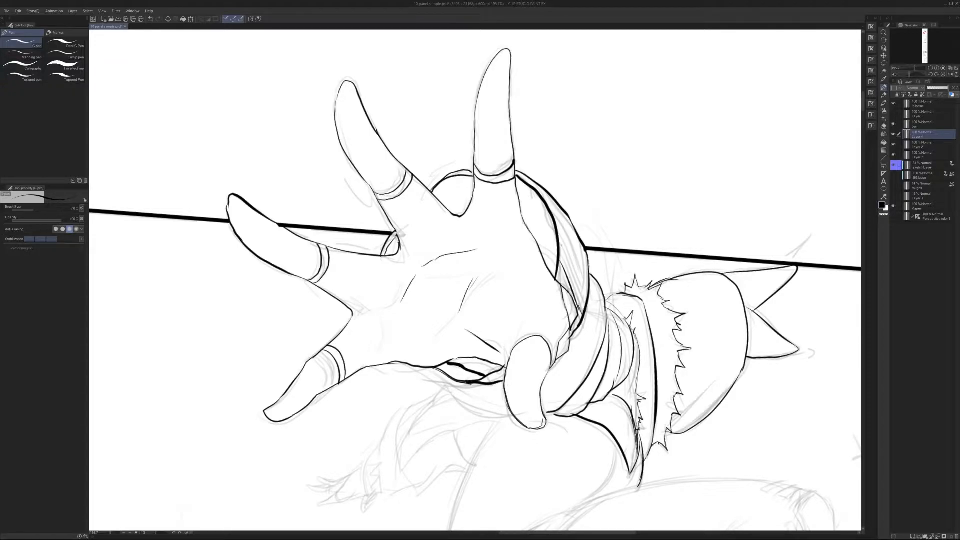
drag(556, 214, 584, 263)
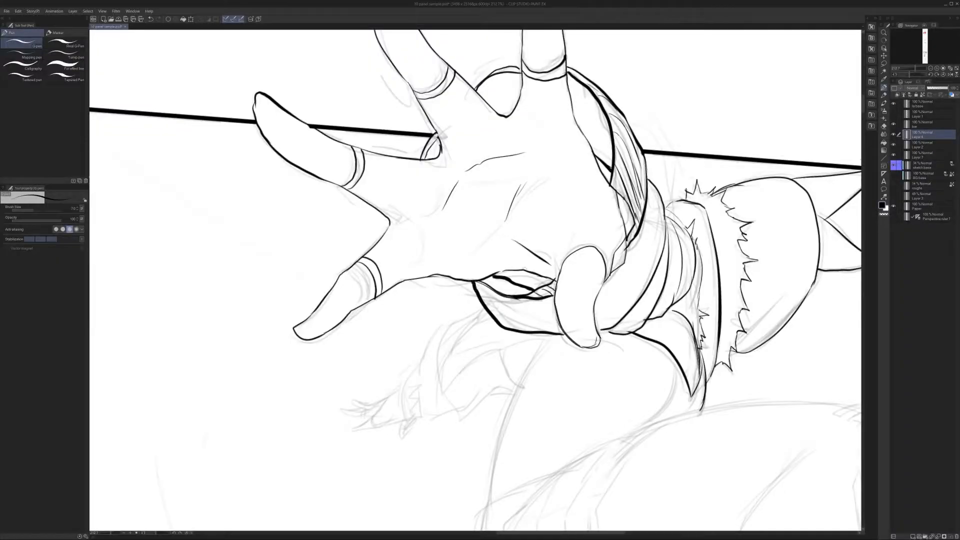
Ink the curved side of the torso running from the pointed collar down to the raised thigh.
drag(680, 270, 618, 275)
mouse_move(673, 310)
mouse_down()
mouse_move(594, 297)
mouse_move(660, 300)
mouse_up()
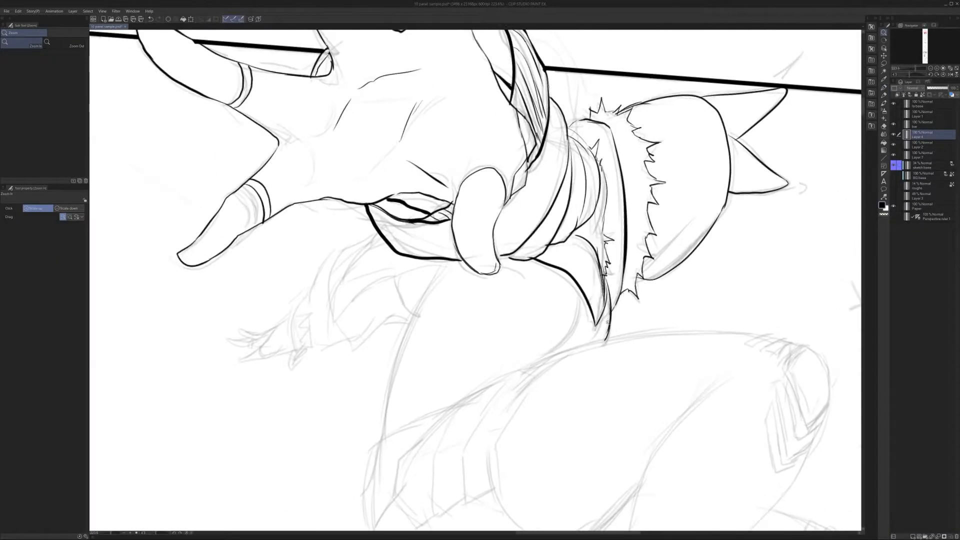
drag(604, 337, 623, 295)
mouse_move(601, 258)
mouse_down()
mouse_move(570, 307)
mouse_move(601, 265)
mouse_move(595, 290)
mouse_move(604, 251)
mouse_up()
key(ctrl+z)
key(ctrl+z)
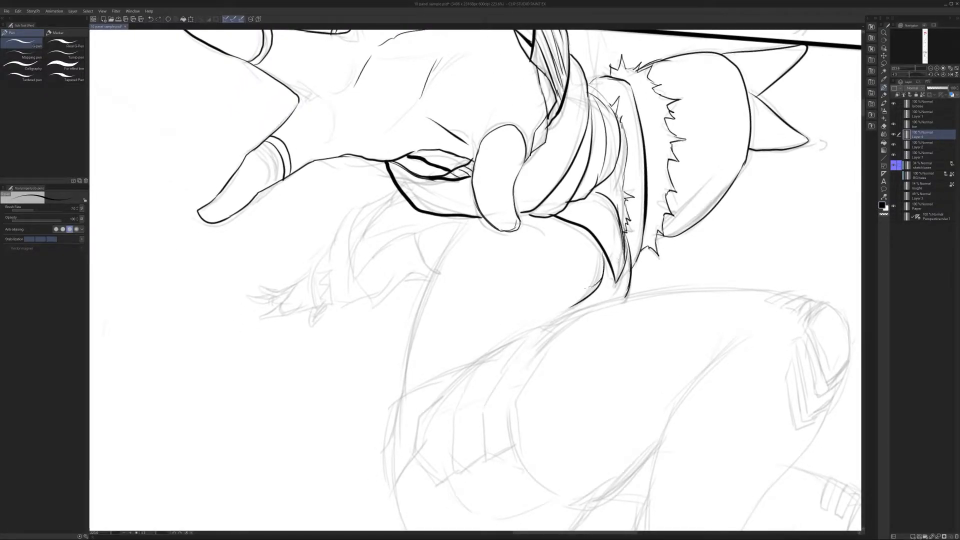
key(ctrl+z)
drag(584, 275, 590, 288)
Ink the pointed cloth flap hanging beneath the collar and the long line of the torso's other side.
mouse_move(462, 245)
mouse_down()
mouse_move(581, 275)
mouse_move(610, 251)
mouse_up()
mouse_move(489, 249)
mouse_down()
mouse_move(414, 301)
mouse_move(435, 227)
mouse_up()
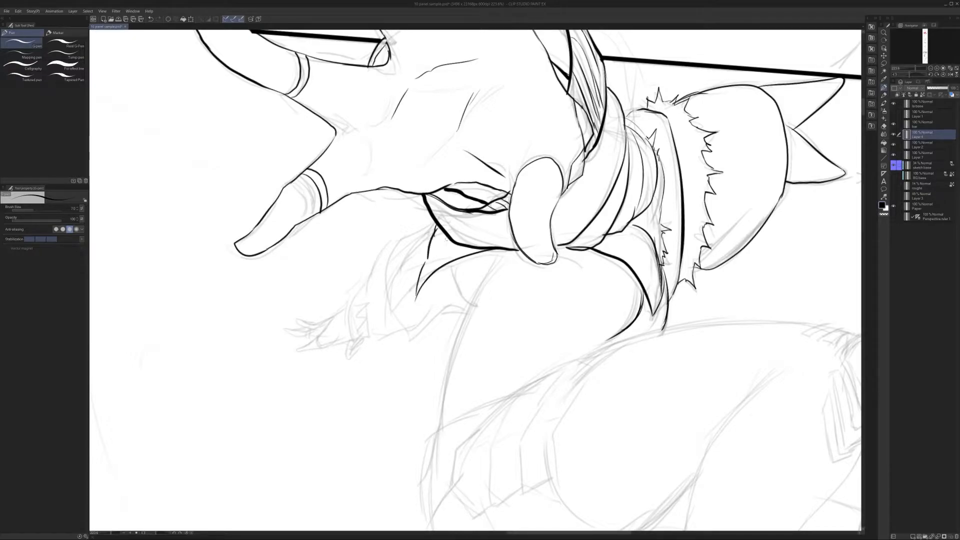
drag(428, 261, 456, 244)
drag(594, 264, 591, 226)
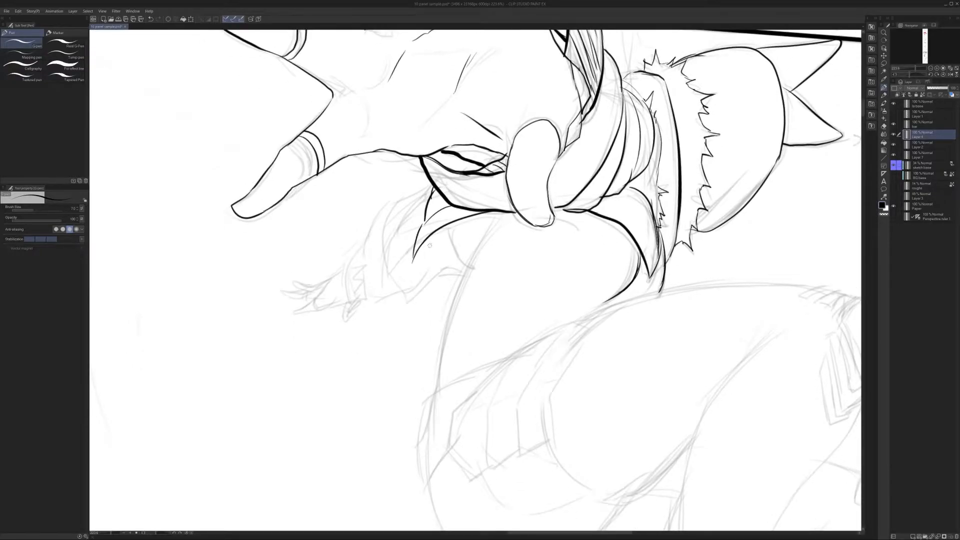
drag(412, 271, 412, 288)
mouse_move(411, 298)
mouse_down()
mouse_move(446, 272)
mouse_move(420, 286)
mouse_move(429, 295)
mouse_move(441, 268)
mouse_move(474, 247)
mouse_up()
key(ctrl+z)
drag(653, 198, 595, 200)
click(646, 212)
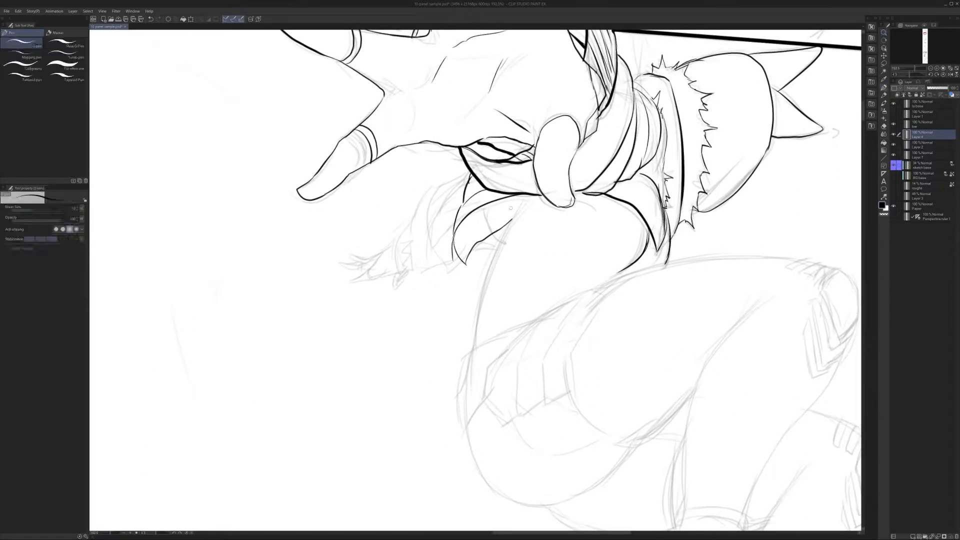
mouse_move(525, 197)
mouse_down()
mouse_move(486, 276)
mouse_move(471, 350)
mouse_up()
Ink the small far hand's striped wristband and its thin outstretched fingers.
mouse_move(672, 317)
mouse_down()
mouse_move(616, 292)
mouse_move(548, 330)
mouse_up()
drag(609, 232, 660, 246)
drag(523, 298, 654, 314)
click(467, 273)
mouse_move(451, 284)
mouse_down()
mouse_move(463, 334)
mouse_move(457, 277)
mouse_move(466, 335)
mouse_move(452, 301)
mouse_up()
mouse_move(457, 283)
mouse_down()
mouse_move(451, 294)
mouse_move(504, 259)
mouse_move(447, 308)
mouse_move(463, 310)
mouse_up()
key(ctrl+z)
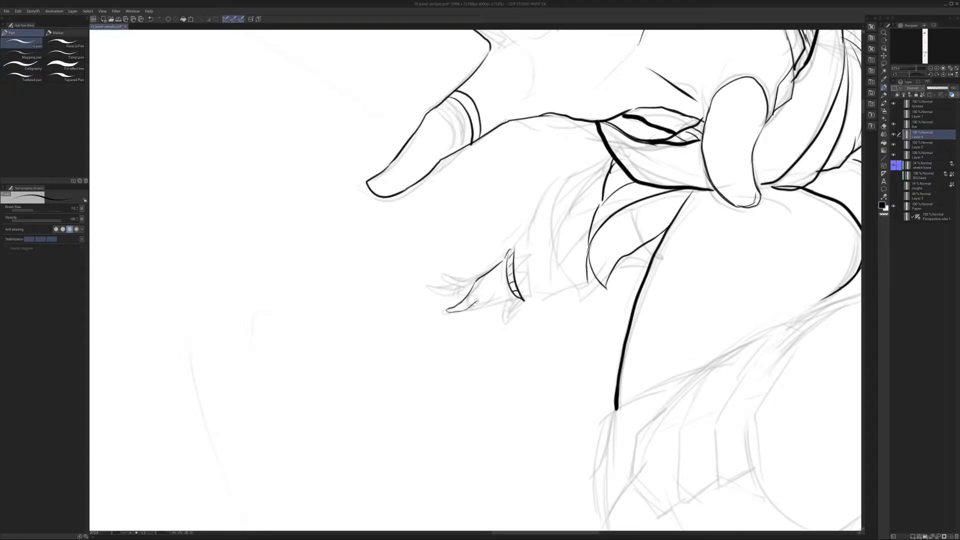
drag(483, 275, 428, 286)
drag(485, 278, 446, 281)
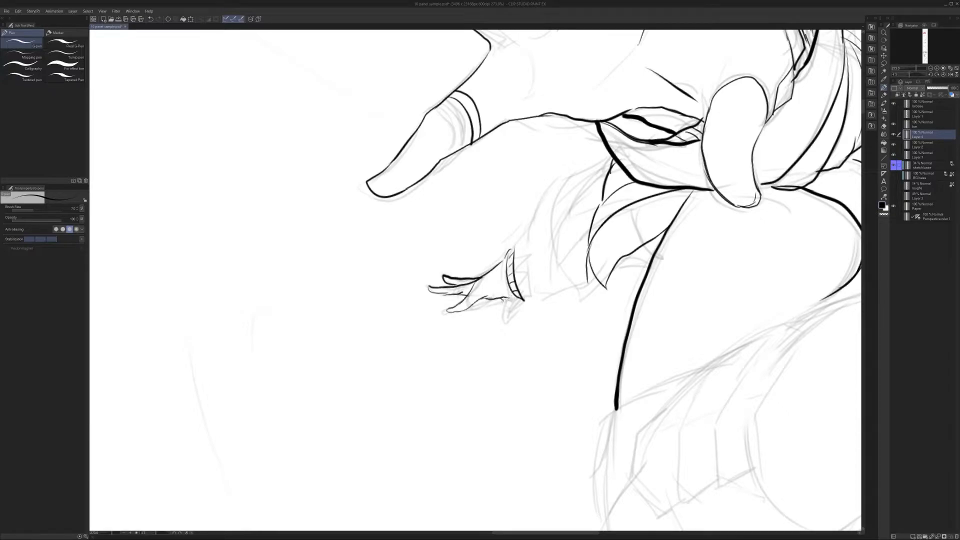
Ink the far hand's thumb and clean up the lines between the back of the hand and the wristband.
mouse_move(506, 300)
mouse_down()
mouse_move(498, 312)
mouse_move(501, 303)
mouse_up()
drag(504, 259, 484, 273)
key(ctrl+z)
key(ctrl+z)
key(e)
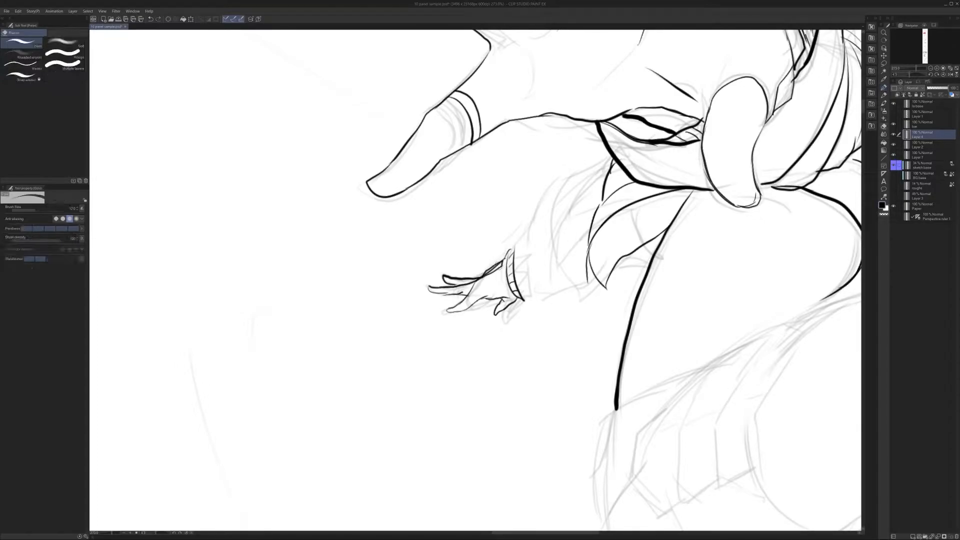
mouse_move(587, 250)
mouse_down()
mouse_move(530, 252)
mouse_move(600, 270)
mouse_up()
key(p)
mouse_move(506, 267)
mouse_down()
mouse_move(510, 277)
mouse_move(505, 267)
mouse_move(615, 273)
mouse_move(526, 292)
mouse_move(500, 278)
mouse_up()
Ink the far arm's sleeve with its curved wrapped folds from the wristband up to the cloth flap.
mouse_move(605, 271)
mouse_down()
mouse_move(519, 308)
mouse_move(540, 312)
mouse_move(507, 314)
mouse_move(515, 310)
mouse_up()
drag(571, 291, 528, 317)
mouse_move(473, 336)
mouse_down()
mouse_move(548, 324)
mouse_move(626, 277)
mouse_up()
mouse_move(627, 276)
mouse_down()
mouse_move(646, 274)
mouse_move(660, 317)
mouse_up()
mouse_move(588, 178)
mouse_down()
mouse_move(553, 206)
mouse_move(517, 318)
mouse_move(530, 350)
mouse_up()
drag(514, 297, 529, 364)
mouse_move(536, 220)
mouse_down()
mouse_move(495, 229)
mouse_move(469, 376)
mouse_up()
mouse_move(457, 274)
mouse_down()
mouse_move(433, 307)
mouse_move(400, 296)
mouse_up()
Ink the short outer edge of the hip from the end of the torso line downward.
mouse_move(488, 267)
mouse_down()
mouse_move(525, 264)
mouse_move(572, 277)
mouse_up()
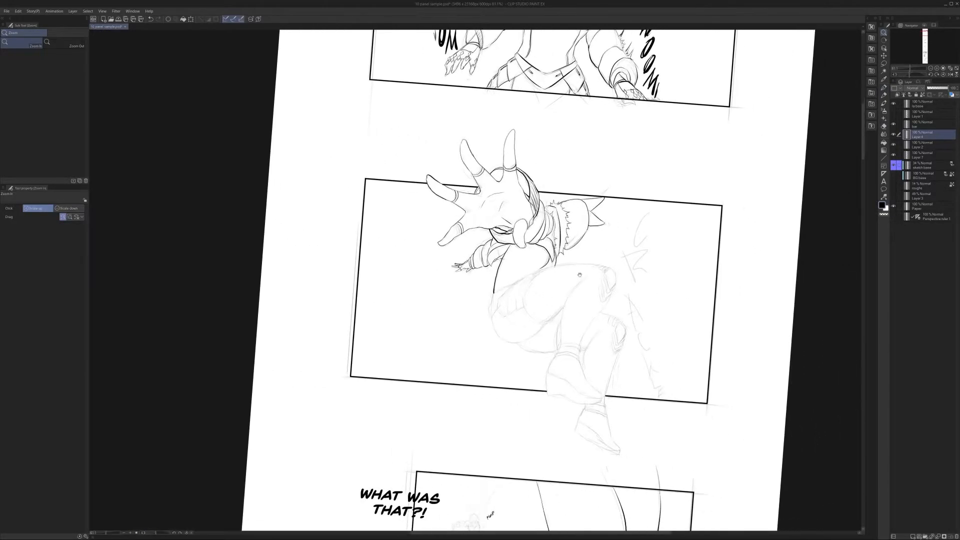
drag(620, 255, 589, 227)
drag(477, 257, 497, 265)
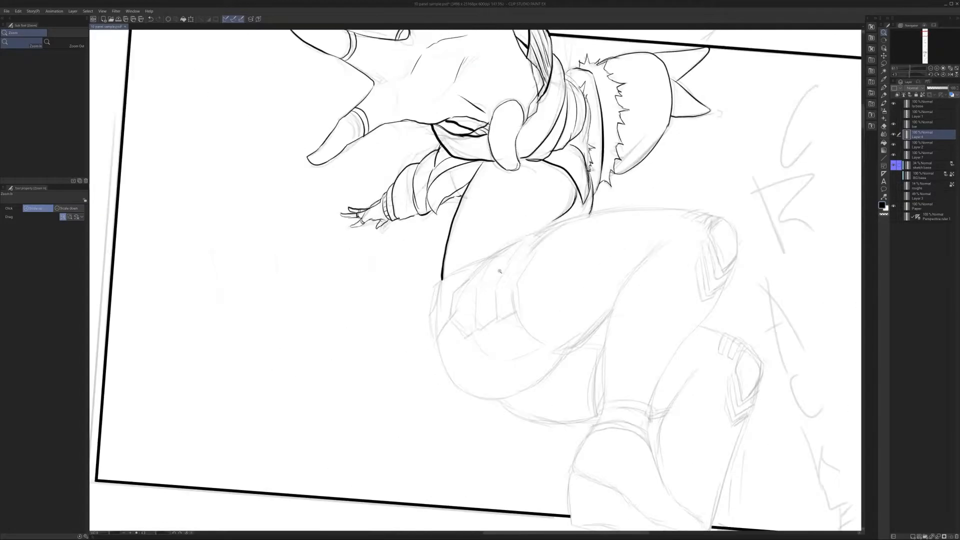
drag(637, 300, 637, 274)
mouse_move(461, 271)
mouse_down()
mouse_move(439, 295)
mouse_move(479, 259)
mouse_move(440, 286)
mouse_move(442, 338)
mouse_up()
key(ctrl+z)
key(ctrl+z)
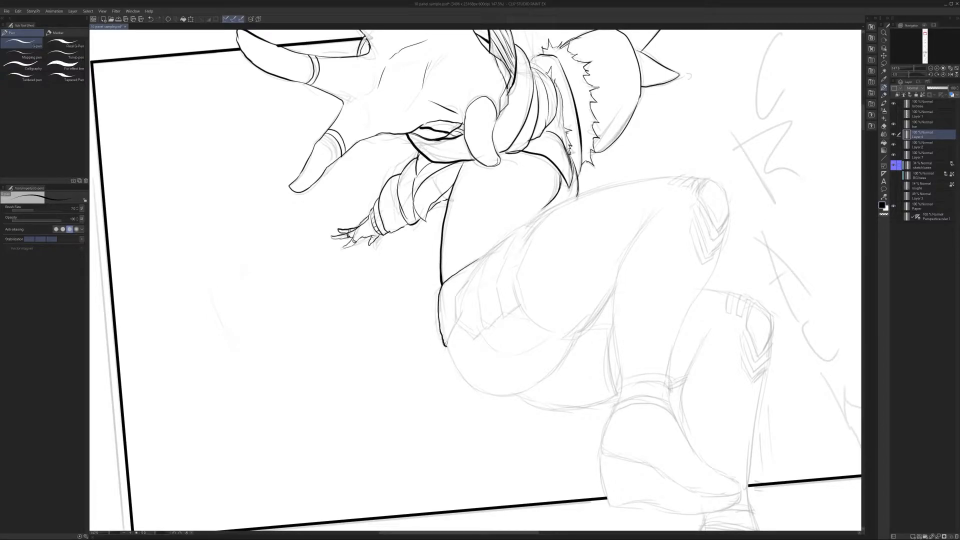
Ink the raised thigh's long upper contour from the hip to the knee.
drag(623, 285, 602, 300)
drag(431, 283, 500, 233)
key(ctrl+z)
drag(645, 256, 607, 170)
mouse_move(457, 256)
mouse_down()
mouse_move(510, 170)
mouse_move(570, 118)
mouse_up()
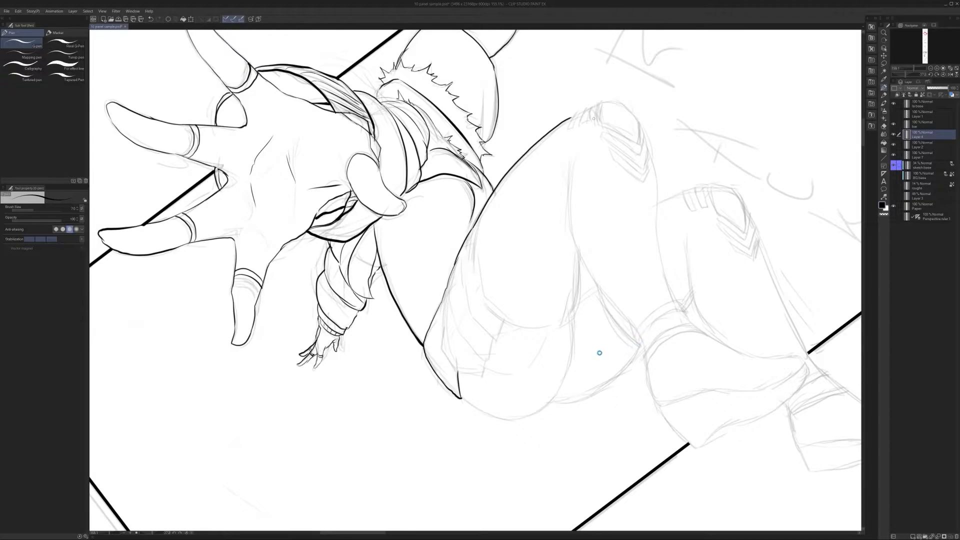
Ink the raised knee's rounded cap and the chevron bands beneath it.
mouse_move(649, 291)
mouse_down()
mouse_move(702, 263)
mouse_move(660, 350)
mouse_move(553, 342)
mouse_move(550, 252)
mouse_move(576, 318)
mouse_up()
scroll(565, 240, up, 3)
key(ctrl+z)
mouse_move(577, 231)
mouse_down()
mouse_move(600, 266)
mouse_move(594, 309)
mouse_move(564, 273)
mouse_move(570, 230)
mouse_move(599, 269)
mouse_move(617, 255)
mouse_move(602, 227)
mouse_move(598, 254)
mouse_move(580, 270)
mouse_move(560, 258)
mouse_move(564, 300)
mouse_up()
key(e)
key(p)
key(ctrl+z)
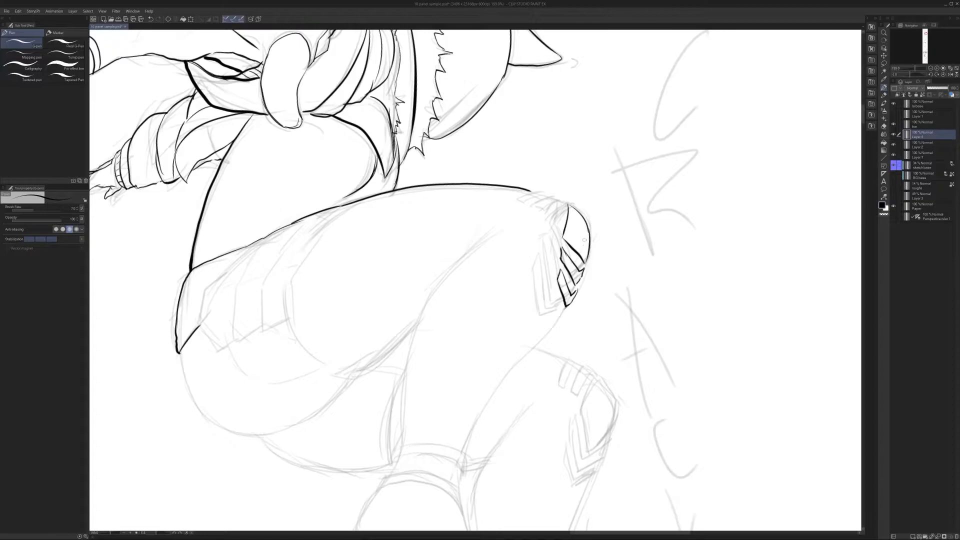
Complete the raised knee's guard with short strap bars above the cap and a cleaner outer edge.
drag(584, 247, 581, 286)
scroll(553, 248, up, 2)
mouse_move(556, 242)
mouse_down()
mouse_move(556, 267)
mouse_move(569, 242)
mouse_move(542, 230)
mouse_move(555, 267)
mouse_move(533, 225)
mouse_up()
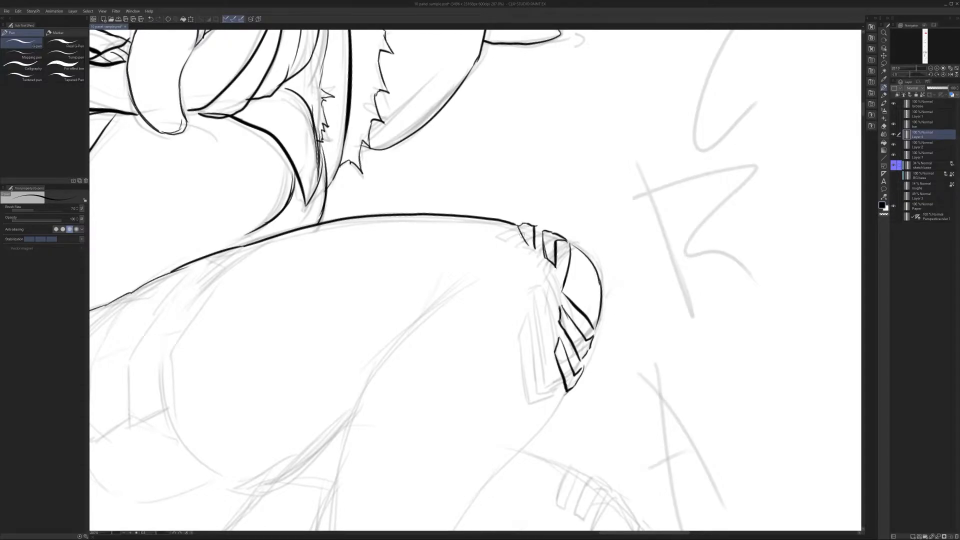
scroll(621, 237, down, 5)
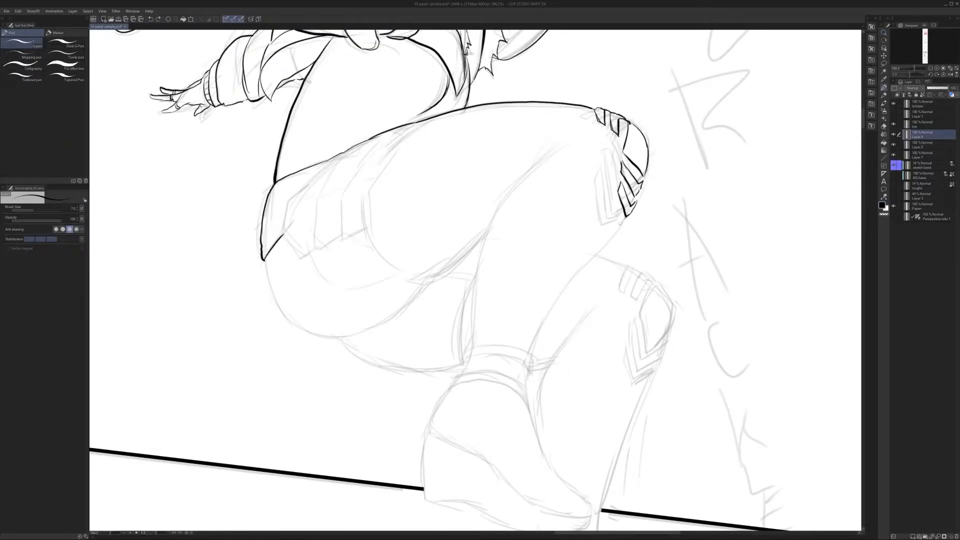
Ink the raised leg's shin as one curved line from the knee guard down to the ankle.
drag(624, 218, 569, 292)
key(ctrl+z)
drag(625, 216, 547, 312)
key(ctrl+z)
mouse_move(625, 216)
mouse_down()
mouse_move(546, 312)
mouse_move(529, 356)
mouse_up()
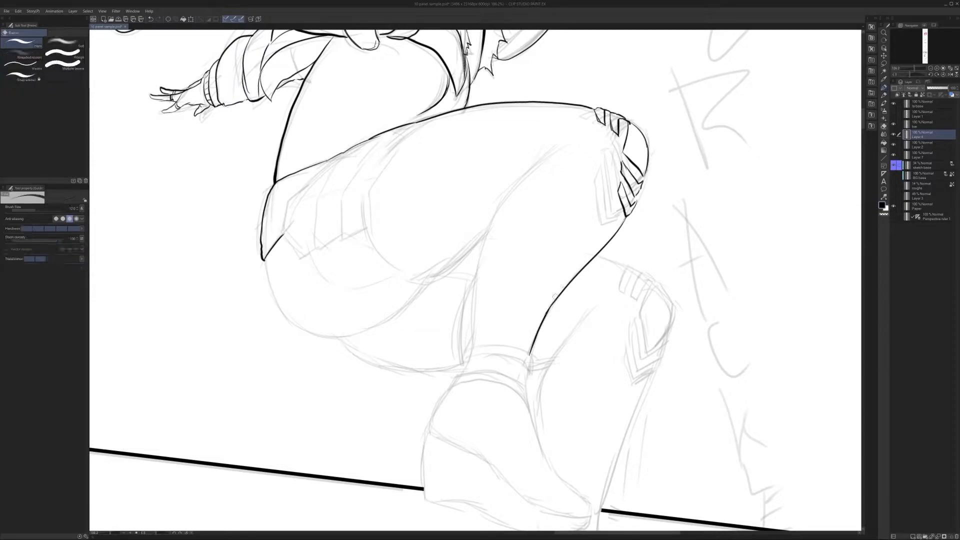
Ink the raised leg's calf line from behind the knee down to the ankle.
scroll(562, 280, up, 2)
drag(568, 173, 481, 270)
key(ctrl+z)
mouse_move(576, 173)
mouse_down()
mouse_move(482, 285)
mouse_move(474, 378)
mouse_up()
drag(568, 335, 555, 404)
Ink the rounded kneecap outline on the second leg.
key(ctrl+space)
mouse_move(529, 261)
mouse_down()
mouse_move(540, 249)
mouse_move(550, 271)
mouse_move(572, 243)
mouse_move(597, 269)
mouse_move(540, 278)
mouse_up()
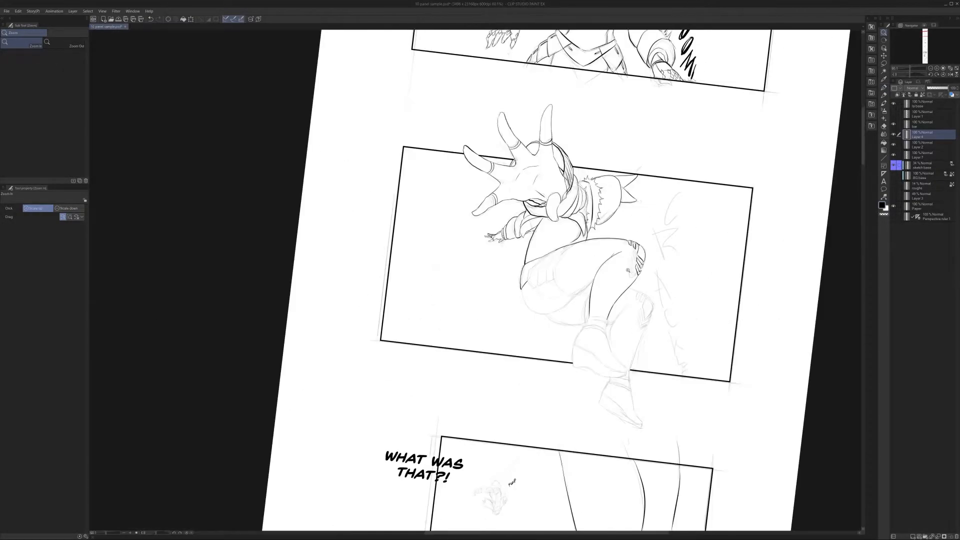
drag(592, 262, 626, 268)
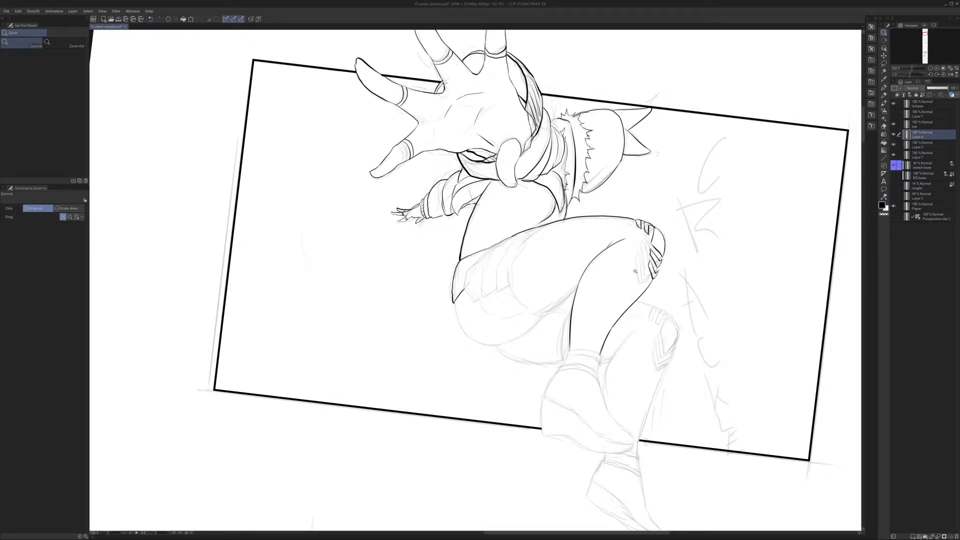
mouse_move(635, 271)
mouse_down()
mouse_move(629, 251)
mouse_move(610, 251)
mouse_move(595, 270)
mouse_up()
key(p)
mouse_move(638, 292)
mouse_down()
mouse_move(610, 271)
mouse_move(597, 246)
mouse_move(610, 235)
mouse_up()
drag(610, 235, 637, 290)
key(ctrl+z)
key(ctrl+z)
mouse_move(610, 235)
mouse_down()
mouse_move(633, 272)
mouse_move(623, 319)
mouse_up()
Ink the second knee's chevron bands and strap bars, and the short thigh line joining it to the front leg.
mouse_move(594, 259)
mouse_down()
mouse_move(582, 280)
mouse_move(604, 326)
mouse_move(625, 318)
mouse_move(625, 276)
mouse_move(582, 244)
mouse_move(588, 300)
mouse_up()
key(ctrl+z)
key(ctrl+z)
mouse_move(574, 252)
mouse_down()
mouse_move(593, 303)
mouse_move(629, 279)
mouse_move(598, 298)
mouse_move(581, 255)
mouse_move(574, 263)
mouse_move(587, 315)
mouse_move(618, 298)
mouse_move(623, 281)
mouse_up()
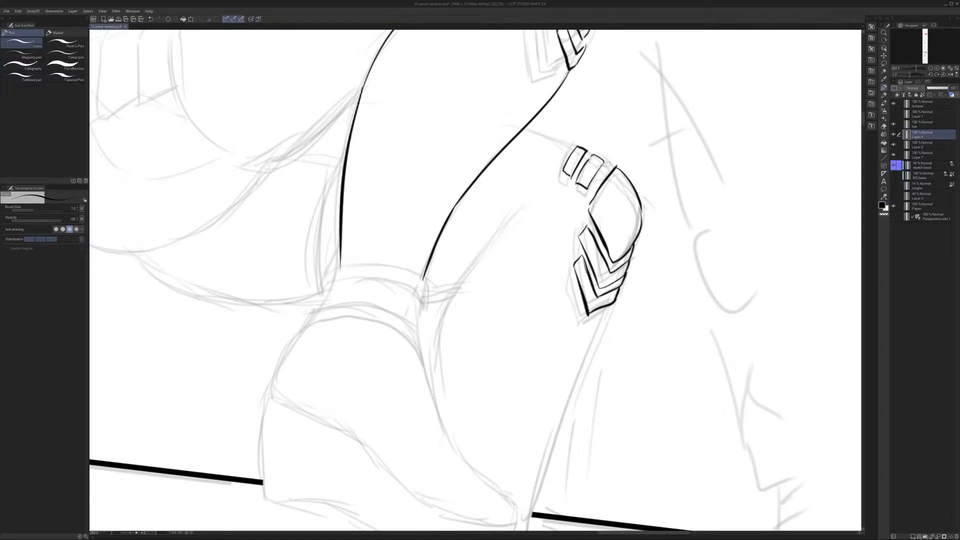
drag(579, 147, 521, 127)
Ink the first pleat of the layered hip panel, including its angled lower edge.
key(ctrl+space)
drag(595, 167, 596, 361)
drag(610, 305, 604, 303)
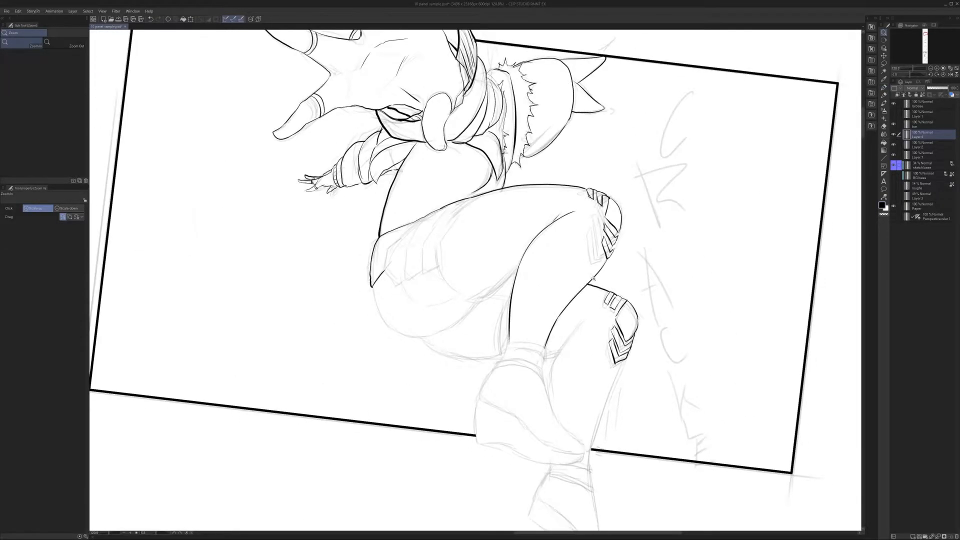
drag(586, 255, 604, 379)
drag(604, 289, 569, 293)
drag(599, 133, 609, 294)
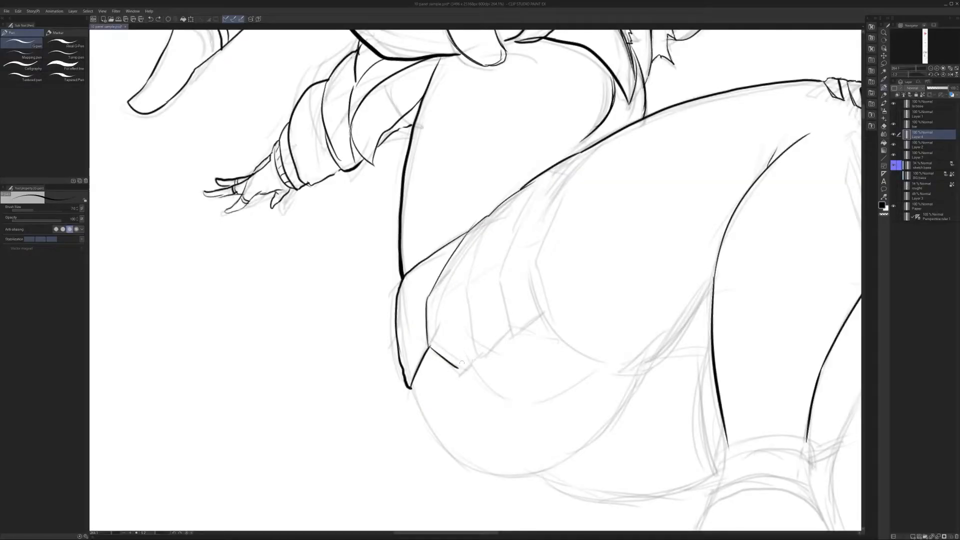
Ink the remaining overlapping pleats of the hip panel with their side and lower edges.
mouse_move(461, 363)
mouse_down()
mouse_move(479, 352)
mouse_move(461, 289)
mouse_move(486, 220)
mouse_up()
mouse_move(479, 350)
mouse_down()
mouse_move(515, 340)
mouse_move(502, 264)
mouse_move(530, 184)
mouse_up()
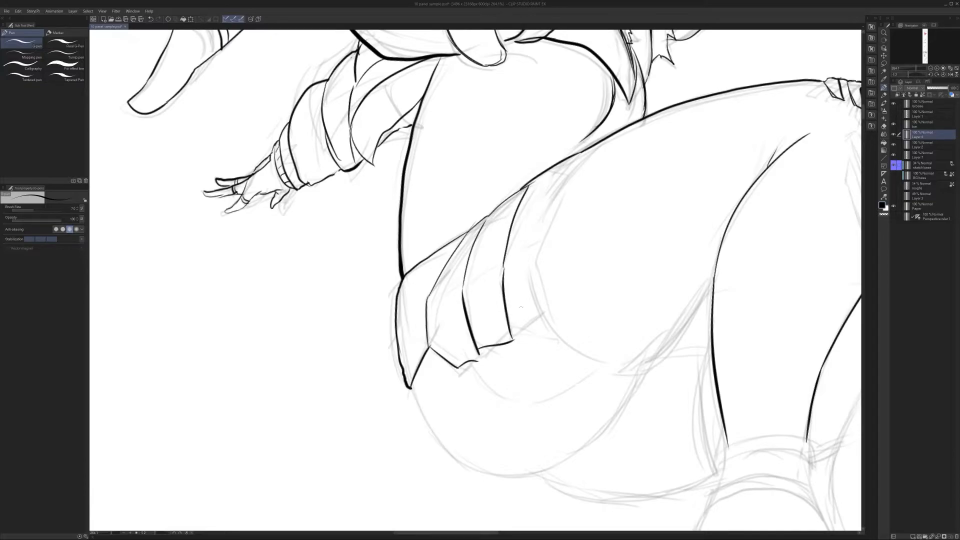
mouse_move(513, 331)
mouse_down()
mouse_move(550, 320)
mouse_move(533, 257)
mouse_move(561, 175)
mouse_move(522, 187)
mouse_move(523, 198)
mouse_up()
key(ctrl+z)
key(ctrl+space)
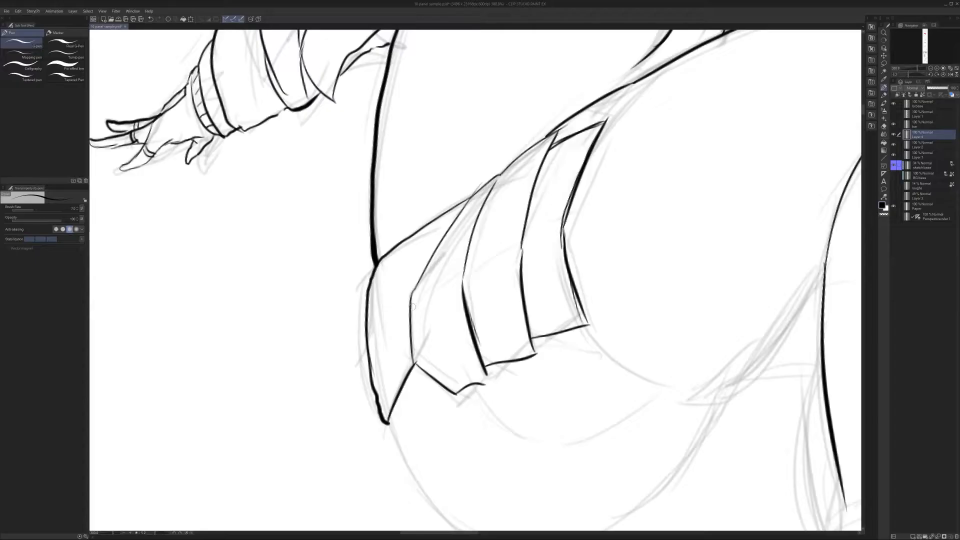
Add short slanted slits across the pleats of the hip panel.
drag(412, 314, 489, 261)
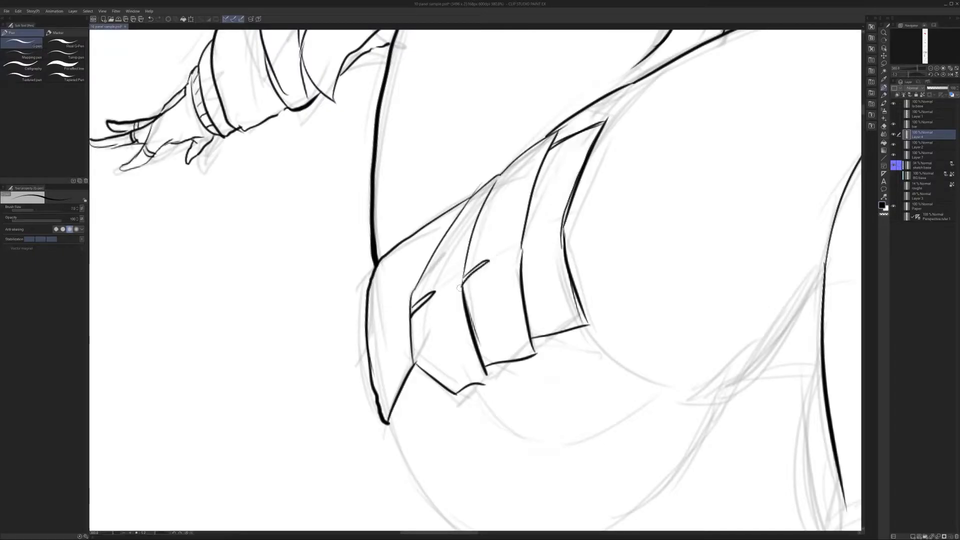
key(ctrl+z)
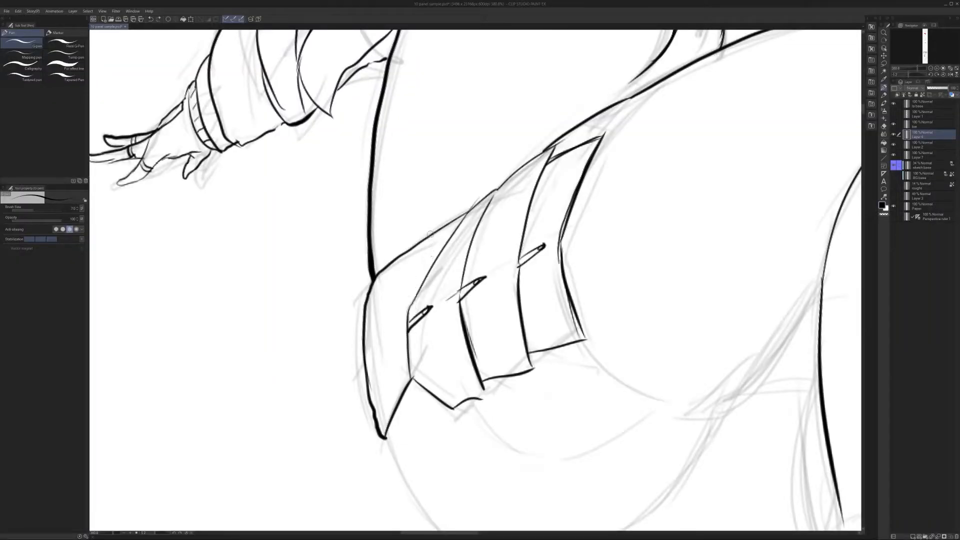
mouse_move(431, 235)
mouse_down()
mouse_move(426, 263)
mouse_move(407, 274)
mouse_up()
mouse_move(408, 280)
mouse_down()
mouse_move(426, 268)
mouse_move(407, 278)
mouse_up()
key(ctrl+space)
drag(473, 248, 420, 252)
drag(525, 242, 502, 309)
drag(520, 252, 535, 260)
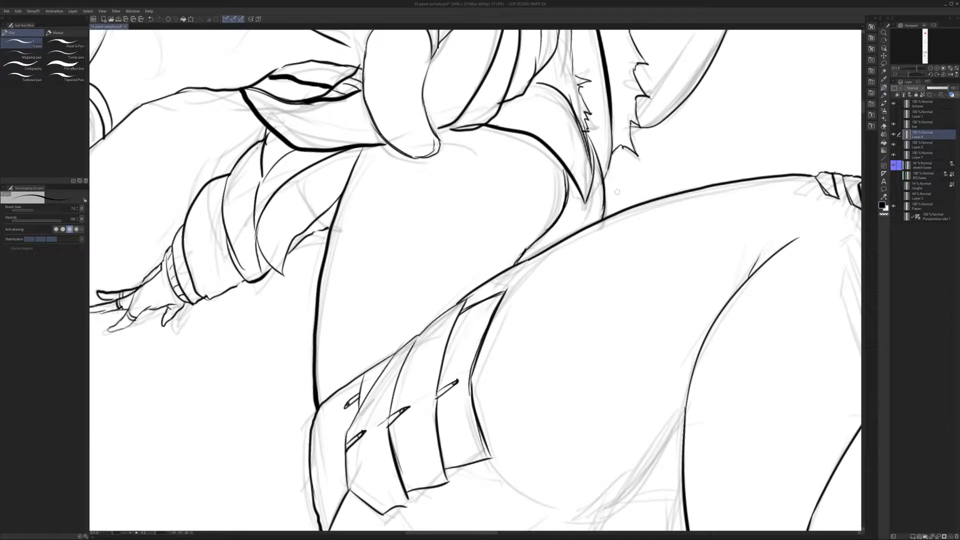
Ink the curved upper edge of the ankle cuff on the front leg.
key(ctrl+space)
drag(614, 193, 575, 195)
drag(687, 315, 584, 274)
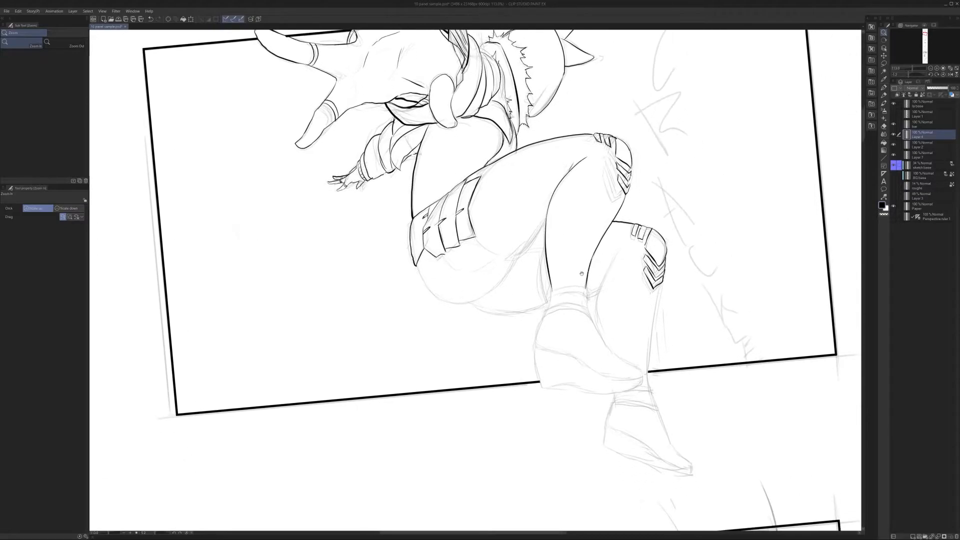
drag(604, 226, 540, 227)
drag(600, 208, 690, 187)
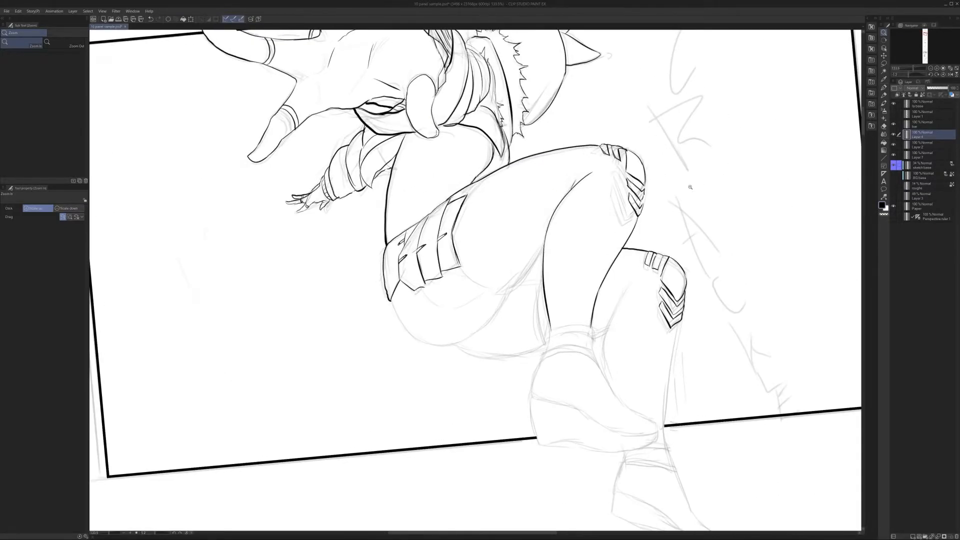
drag(646, 162, 563, 110)
drag(545, 263, 602, 263)
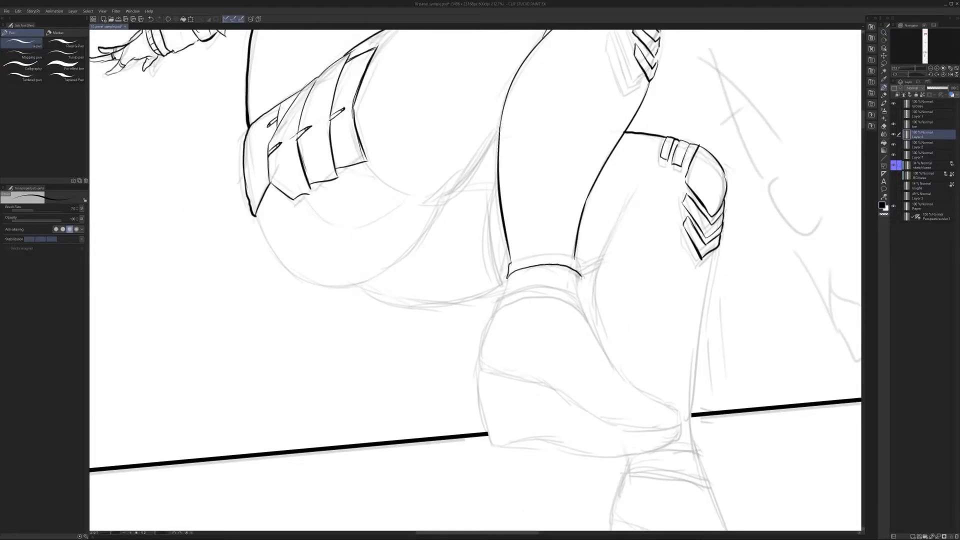
Redraw the upper band of the front leg's ankle cuff with a curved top edge and closed side ends.
key(ctrl+z)
key(ctrl+z)
mouse_move(509, 274)
mouse_down()
mouse_move(560, 269)
mouse_move(511, 264)
mouse_up()
key(e)
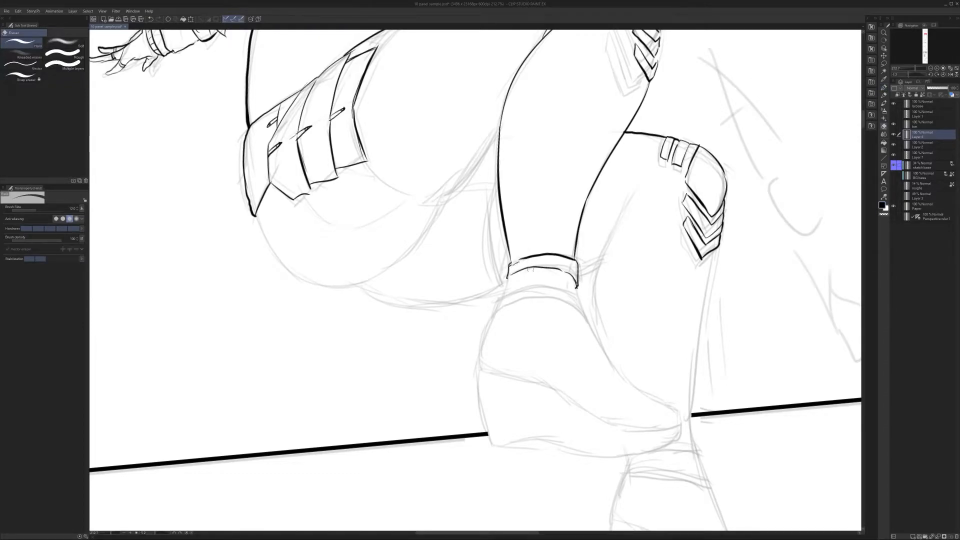
key(p)
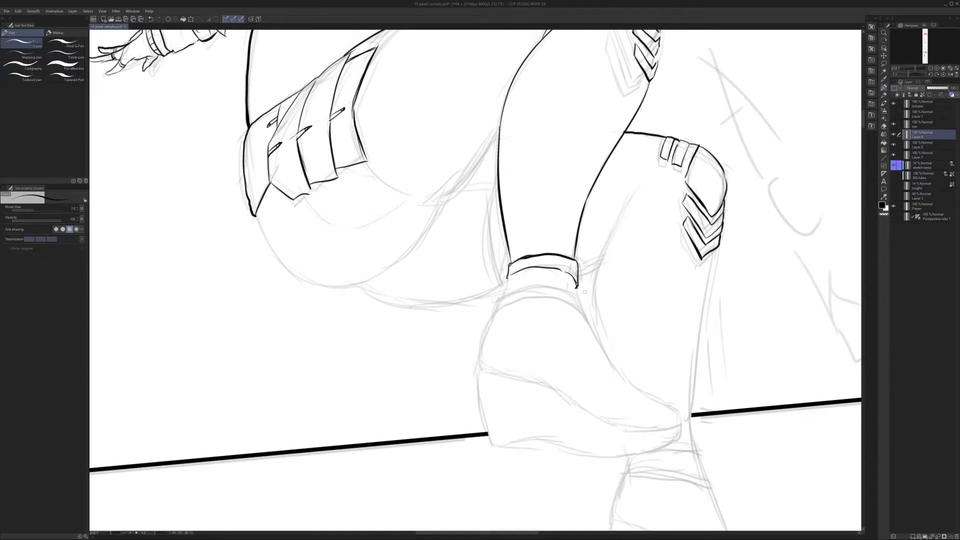
Clean up the front ankle cuff's line ends and ink its lower bands down to the shoe opening.
key(e)
drag(617, 327, 504, 294)
key(r)
drag(593, 368, 656, 194)
key(p)
mouse_move(411, 315)
mouse_down()
mouse_move(448, 258)
mouse_move(468, 260)
mouse_move(419, 332)
mouse_up()
key(r)
drag(650, 280, 480, 450)
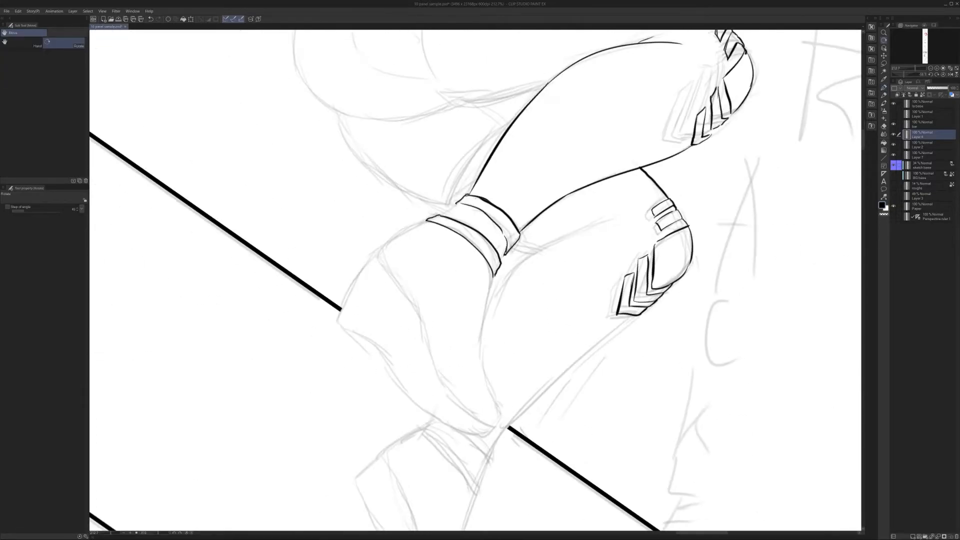
key(p)
Ink the underside of the raised thigh and the curved shorts hem running back to the hip panel.
scroll(453, 208, up, 3)
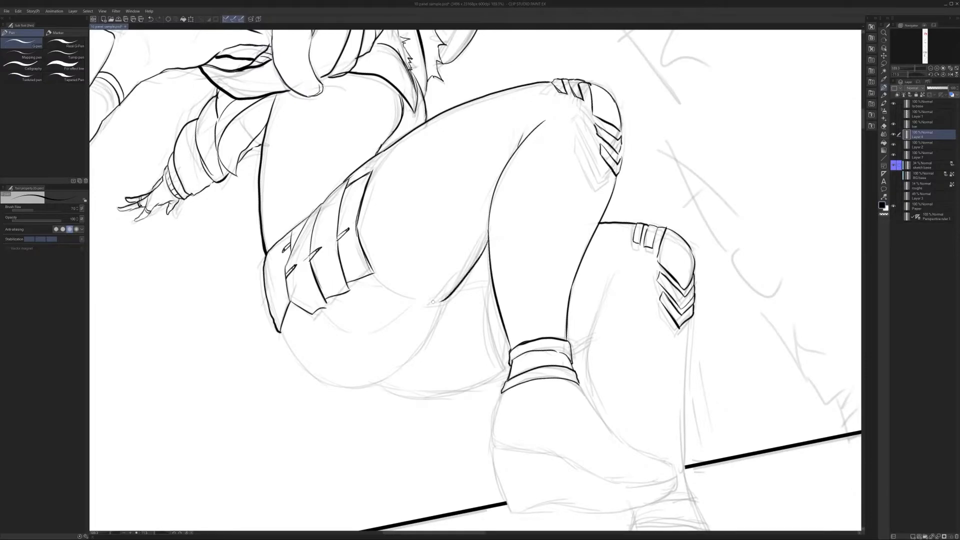
drag(490, 240, 435, 307)
key(ctrl+z)
drag(492, 241, 455, 292)
key(ctrl+z)
mouse_move(488, 250)
mouse_down()
mouse_move(437, 307)
mouse_move(576, 298)
mouse_move(546, 318)
mouse_move(446, 264)
mouse_up()
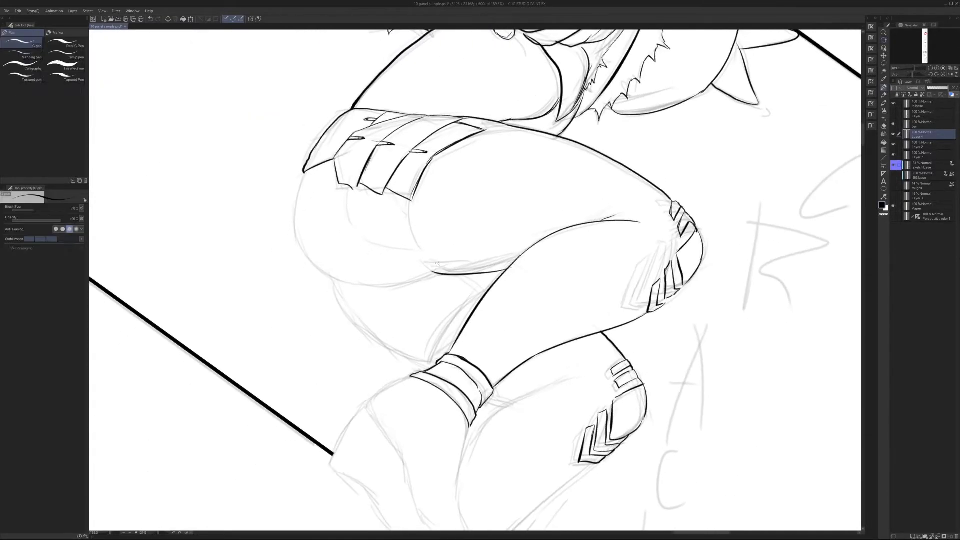
drag(406, 200, 416, 259)
key(ctrl+minus)
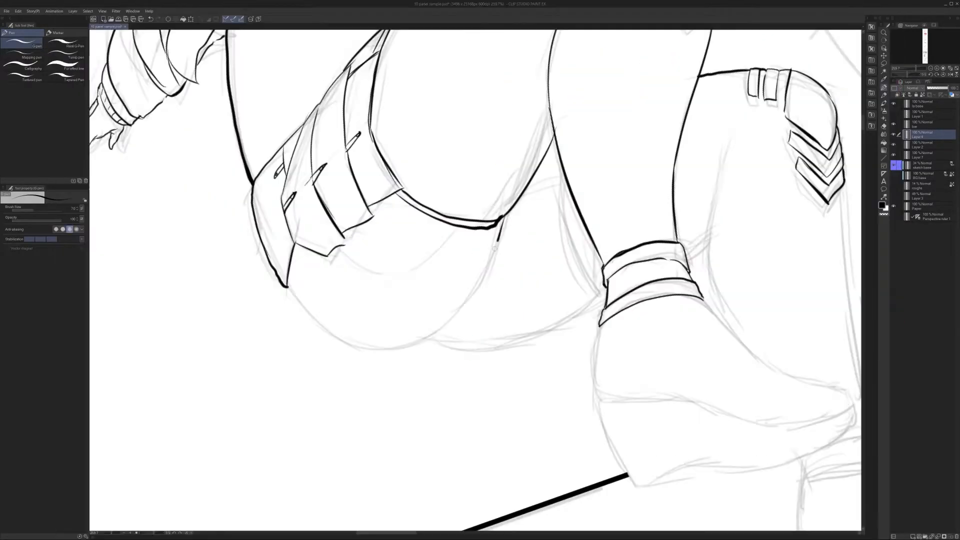
Ink the rounded buttock curve from the hip panel's lower corner around to the end of the shorts hem.
mouse_move(495, 249)
mouse_down()
mouse_move(366, 346)
mouse_move(303, 317)
mouse_move(283, 286)
mouse_move(315, 325)
mouse_move(354, 349)
mouse_move(398, 355)
mouse_move(462, 304)
mouse_move(501, 220)
mouse_up()
key(ctrl+z)
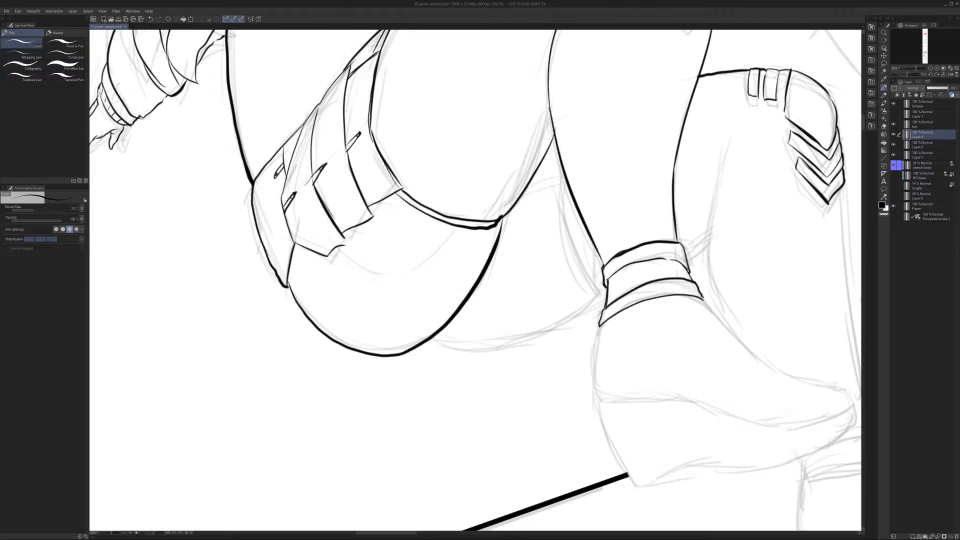
key(ctrl+z)
drag(305, 309, 353, 343)
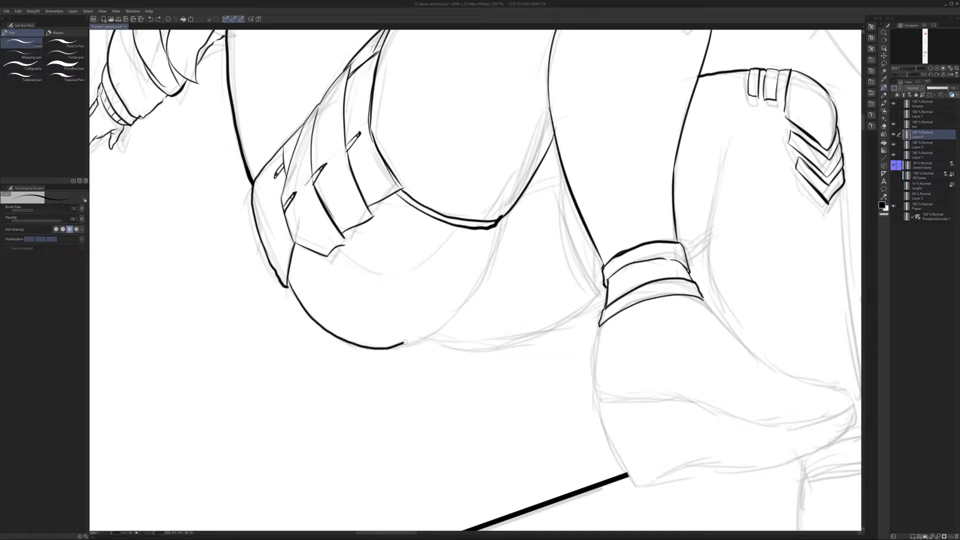
drag(452, 313, 499, 237)
drag(499, 237, 502, 220)
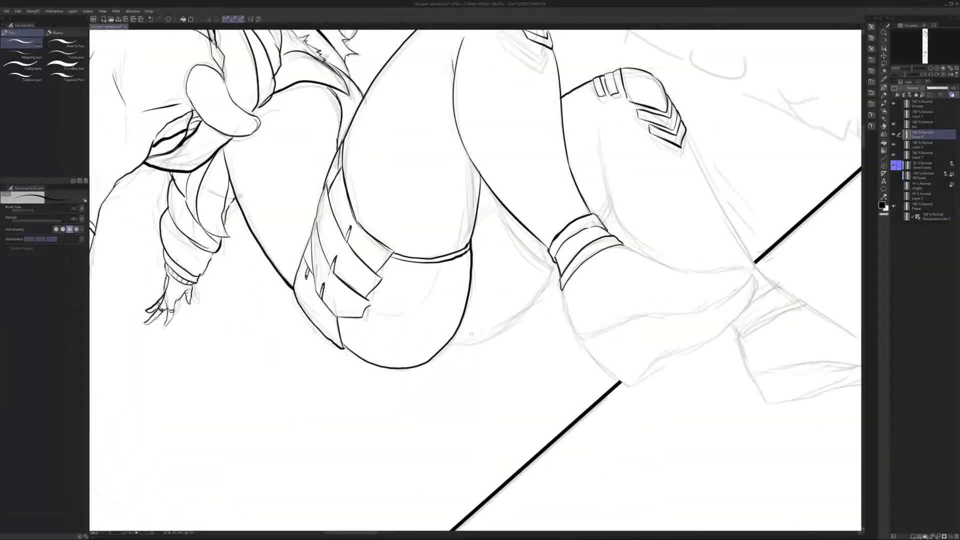
Ink the far thigh's lower curve to the front ankle, including its narrow hem band behind the calf.
mouse_move(450, 344)
mouse_down()
mouse_move(522, 314)
mouse_move(550, 271)
mouse_up()
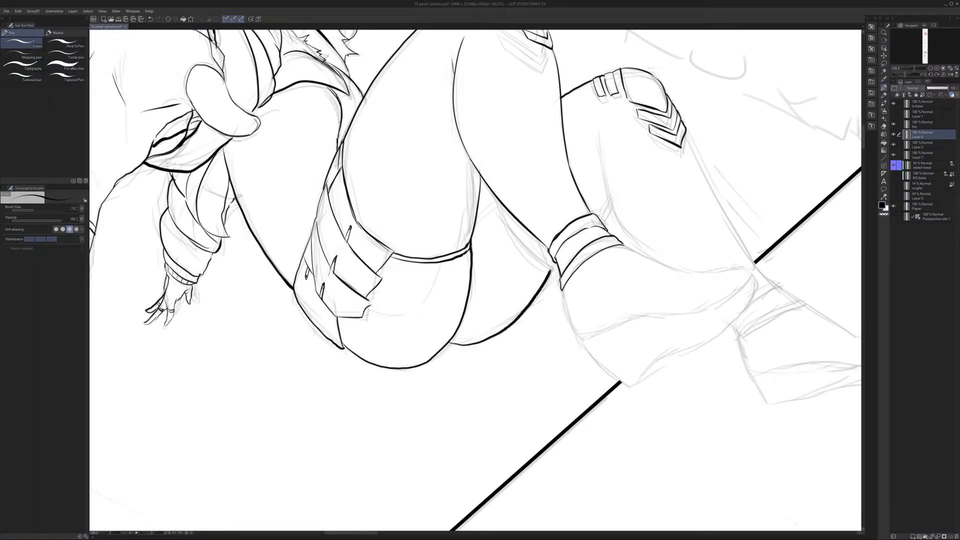
mouse_move(662, 260)
mouse_down()
mouse_move(653, 350)
mouse_move(583, 338)
mouse_up()
mouse_move(466, 303)
mouse_down()
mouse_move(458, 252)
mouse_move(473, 213)
mouse_up()
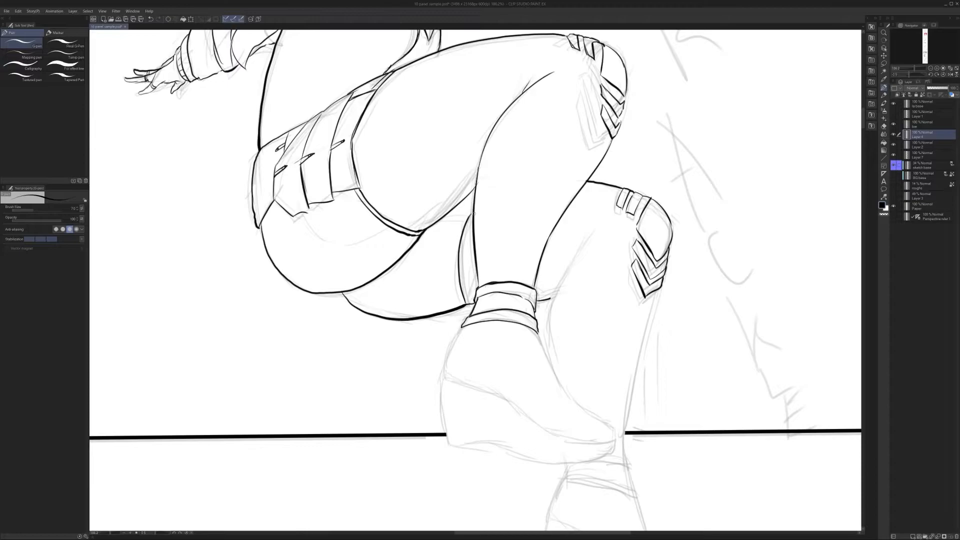
drag(325, 213, 389, 275)
drag(490, 256, 488, 403)
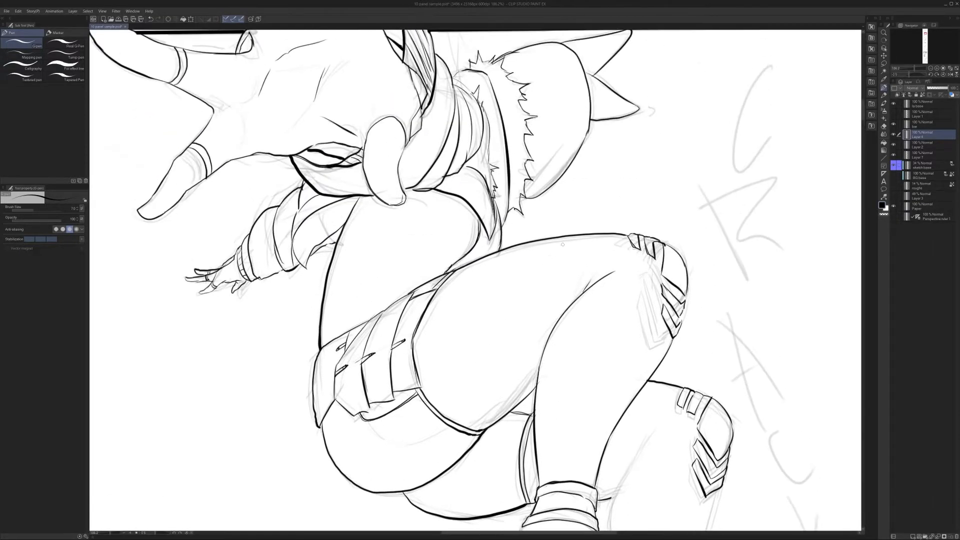
Ink the back edge and instep outline of the front shoe from the ankle cuff toward the toe.
drag(576, 235, 493, 260)
drag(576, 261, 551, 252)
mouse_move(514, 309)
mouse_down()
mouse_move(615, 332)
mouse_move(528, 307)
mouse_up()
drag(347, 219, 325, 271)
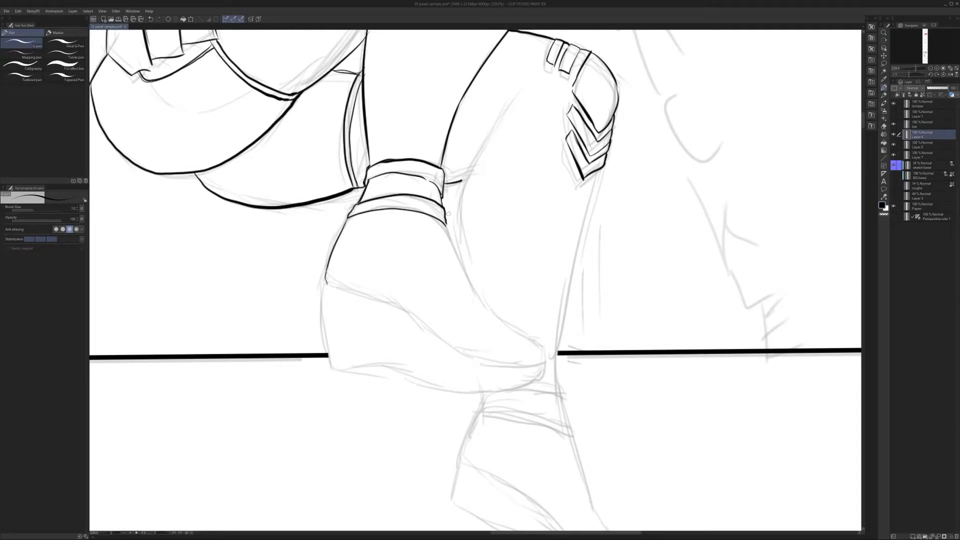
drag(446, 227, 482, 297)
drag(480, 290, 510, 326)
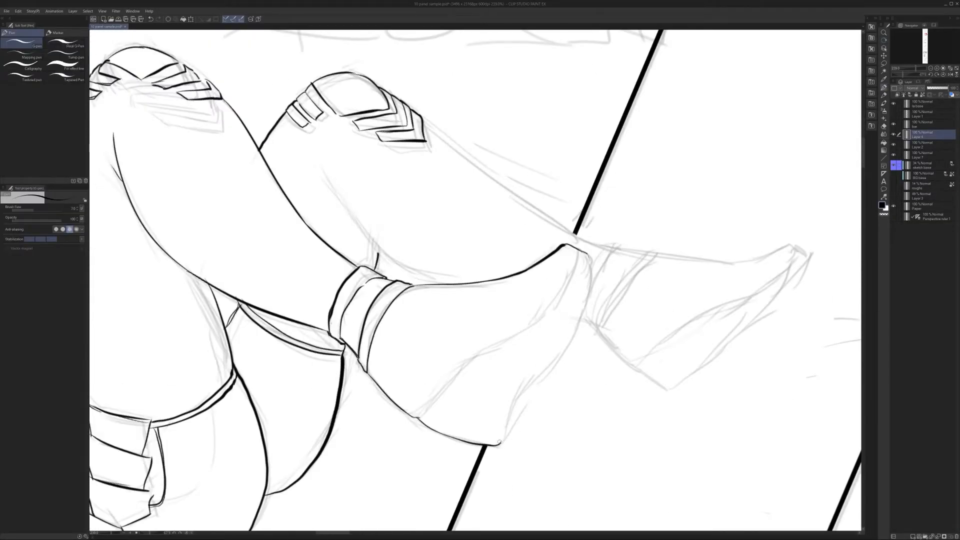
Ink the underside of the front shoe's sole from the heel corner to the toe tip, redoing rough strokes.
drag(500, 443, 545, 368)
key(ctrl+z)
mouse_move(500, 442)
mouse_down()
mouse_move(584, 302)
mouse_move(587, 272)
mouse_move(580, 314)
mouse_move(521, 402)
mouse_up()
key(ctrl+z)
key(ctrl+z)
drag(553, 360, 593, 264)
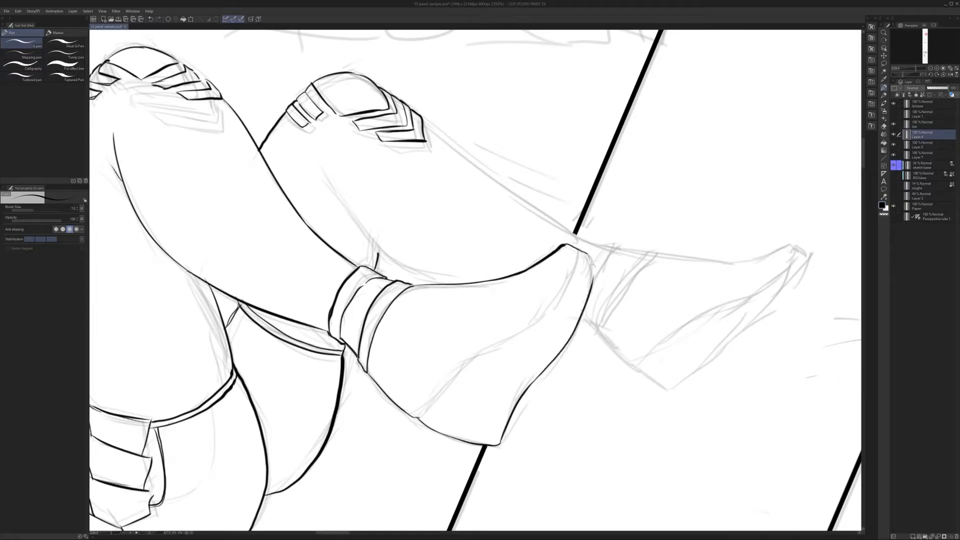
Ink the curved seam separating the front shoe's upper from its sole.
drag(420, 416, 557, 291)
key(ctrl+z)
mouse_move(482, 350)
mouse_down()
mouse_move(557, 293)
mouse_move(528, 327)
mouse_move(576, 265)
mouse_up()
key(ctrl+z)
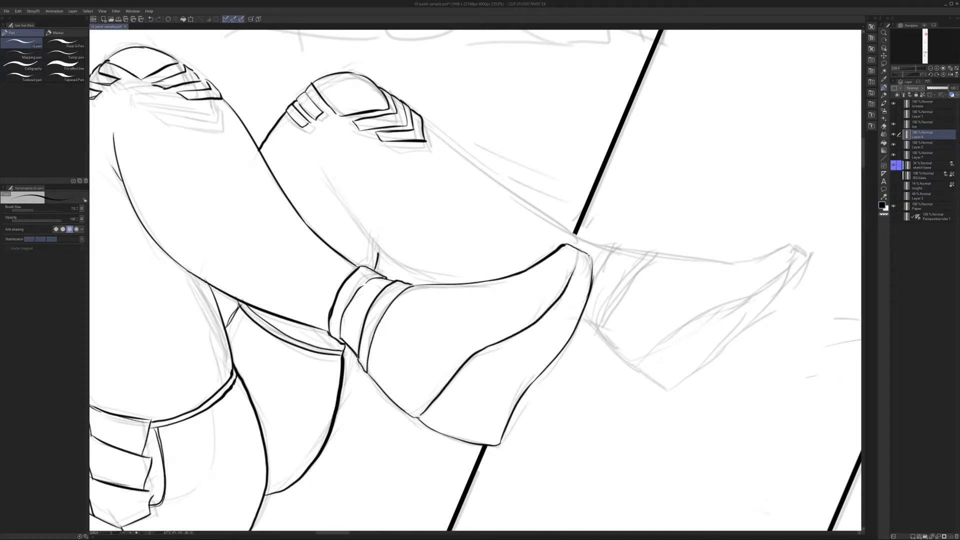
Ink the calf and shin outlines of the rear leg from the knee pad down to the ankle.
drag(636, 280, 520, 420)
drag(597, 317, 576, 272)
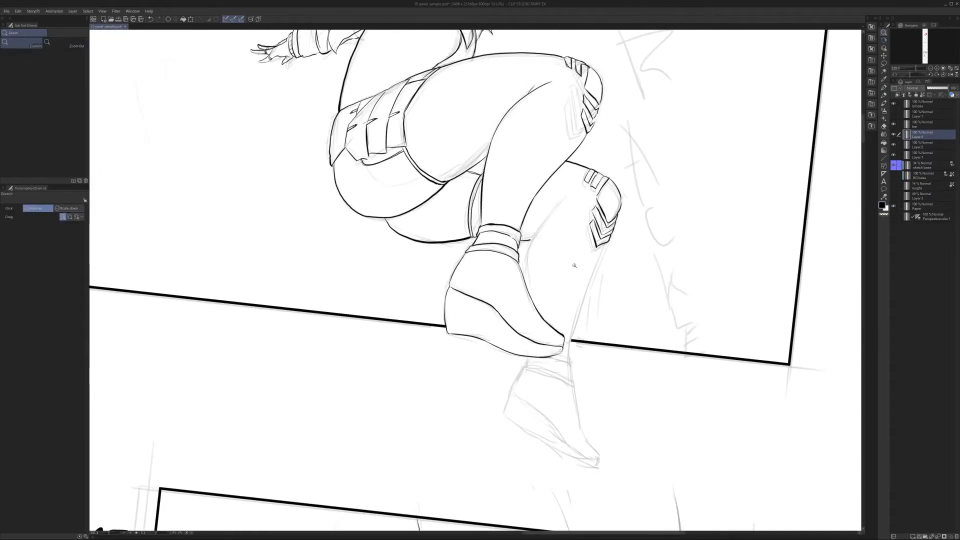
drag(543, 218, 560, 225)
mouse_move(584, 178)
mouse_down()
mouse_move(514, 257)
mouse_move(492, 230)
mouse_move(480, 310)
mouse_up()
key(ctrl+z)
drag(588, 328, 578, 224)
mouse_move(625, 120)
mouse_down()
mouse_move(563, 272)
mouse_move(552, 330)
mouse_up()
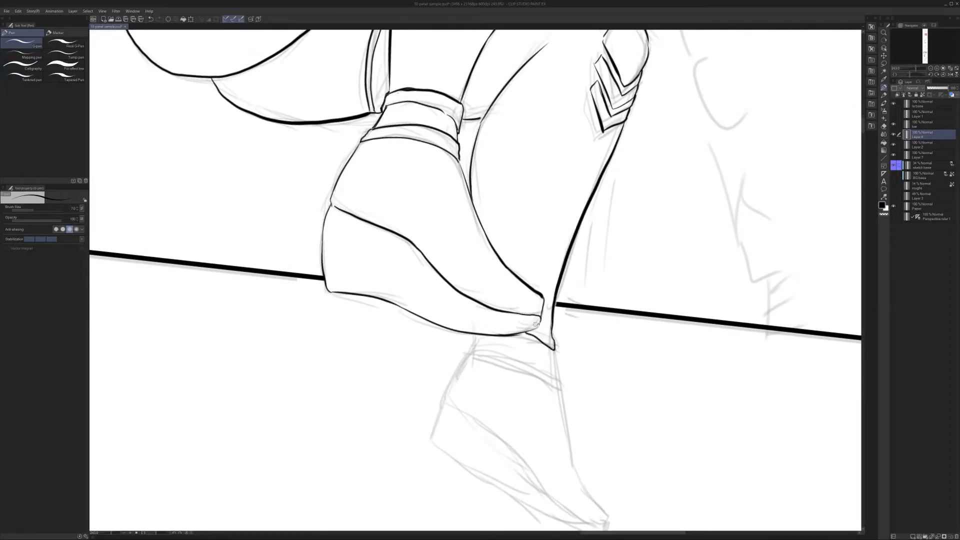
Ink the rear ankle cuff and the heel, instep and seam lines of the rear shoe.
mouse_move(577, 367)
mouse_down()
mouse_move(555, 306)
mouse_move(536, 317)
mouse_move(540, 327)
mouse_move(478, 295)
mouse_up()
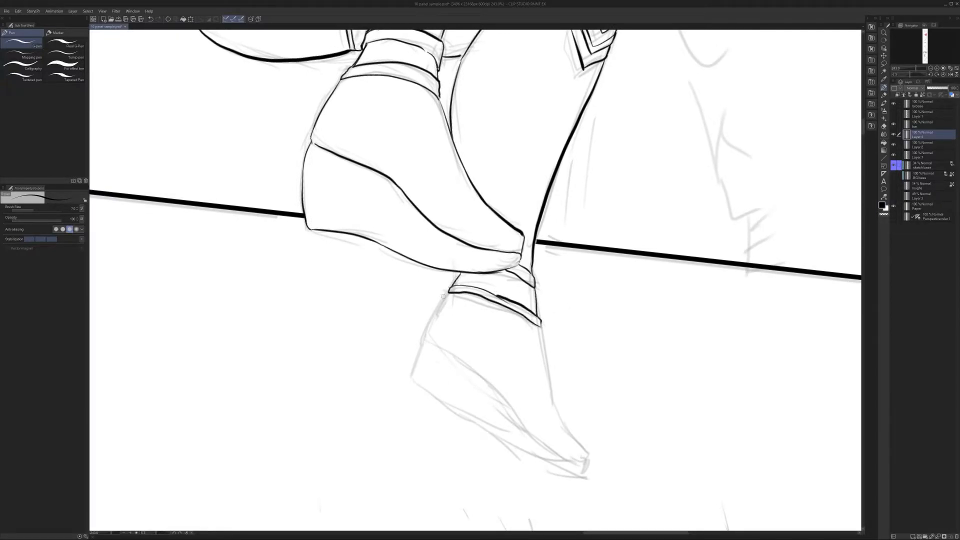
mouse_move(493, 357)
mouse_down()
mouse_move(505, 280)
mouse_move(517, 335)
mouse_move(549, 379)
mouse_up()
key(ctrl+z)
drag(505, 281, 517, 342)
key(ctrl+z)
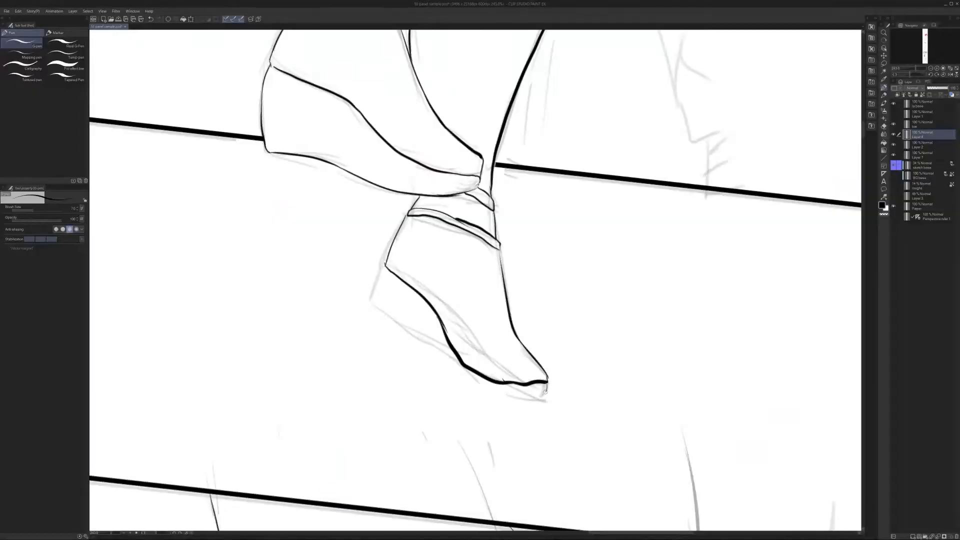
Ink the bottom of the rear shoe's sole from toe to heel and close the heel edge.
mouse_move(548, 382)
mouse_down()
mouse_move(506, 397)
mouse_move(413, 361)
mouse_up()
mouse_move(382, 271)
mouse_down()
mouse_move(383, 326)
mouse_move(413, 360)
mouse_up()
key(ctrl+z)
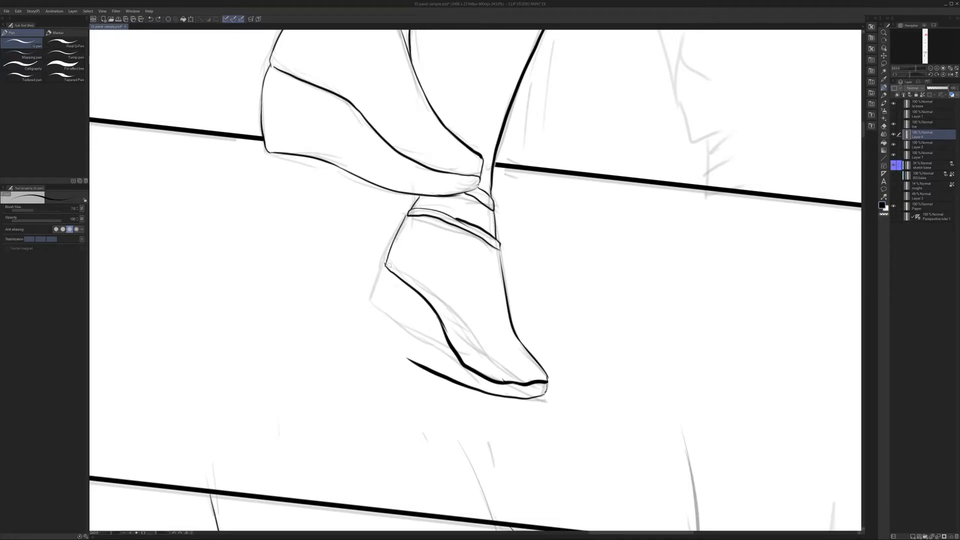
drag(384, 265, 377, 311)
drag(552, 320, 380, 418)
drag(527, 328, 685, 300)
drag(655, 345, 591, 428)
Rework the rear shoe's seam and outline, erasing excess line weight and redrawing rough sections.
key(e)
mouse_move(465, 353)
mouse_down()
mouse_move(491, 399)
mouse_move(470, 338)
mouse_move(481, 359)
mouse_up()
key(p)
key(ctrl+z)
key(e)
key(p)
drag(474, 322, 506, 406)
drag(481, 369, 517, 420)
key(e)
drag(473, 358, 468, 331)
drag(568, 350, 500, 349)
drag(540, 280, 600, 282)
mouse_move(643, 375)
mouse_down()
mouse_move(660, 222)
mouse_move(650, 193)
mouse_up()
drag(687, 274, 575, 307)
drag(692, 300, 648, 152)
drag(643, 261, 517, 316)
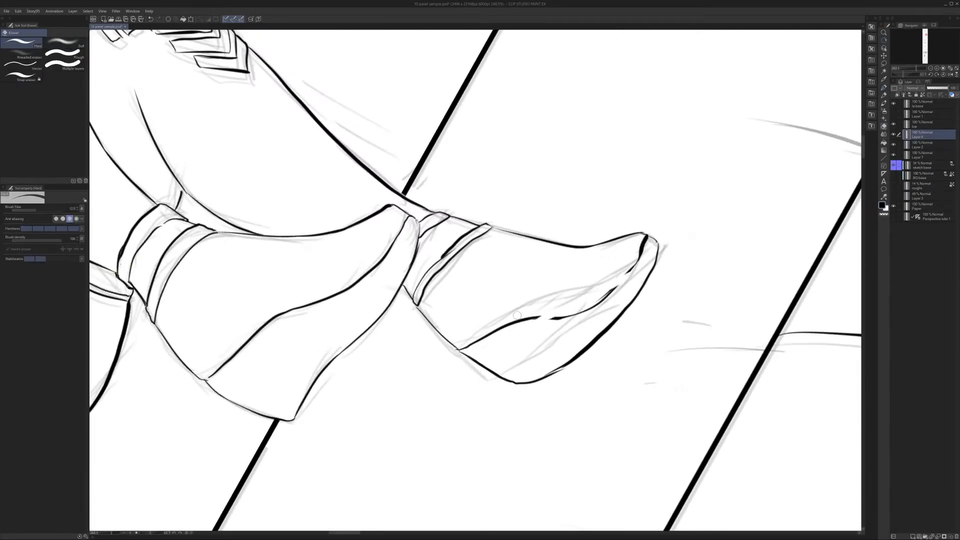
Select and delete the leftover rough lines inside the rear shoe, and redraw its sole seam cleanly.
key(m)
drag(655, 300, 679, 261)
mouse_move(601, 263)
mouse_down()
mouse_move(456, 343)
mouse_move(641, 258)
mouse_move(623, 287)
mouse_move(547, 347)
mouse_move(487, 375)
mouse_move(454, 343)
mouse_up()
key(Delete)
key(ctrl+d)
key(p)
drag(560, 331, 435, 331)
drag(600, 258, 555, 381)
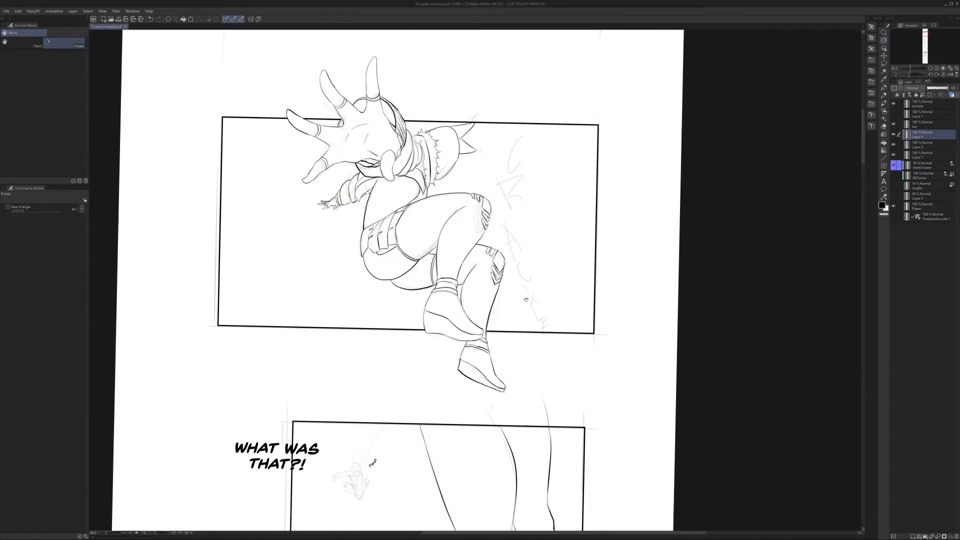
Examine the inked character in the second panel from the legs and hips up to the outstretched hand.
drag(523, 298, 558, 347)
drag(452, 316, 532, 316)
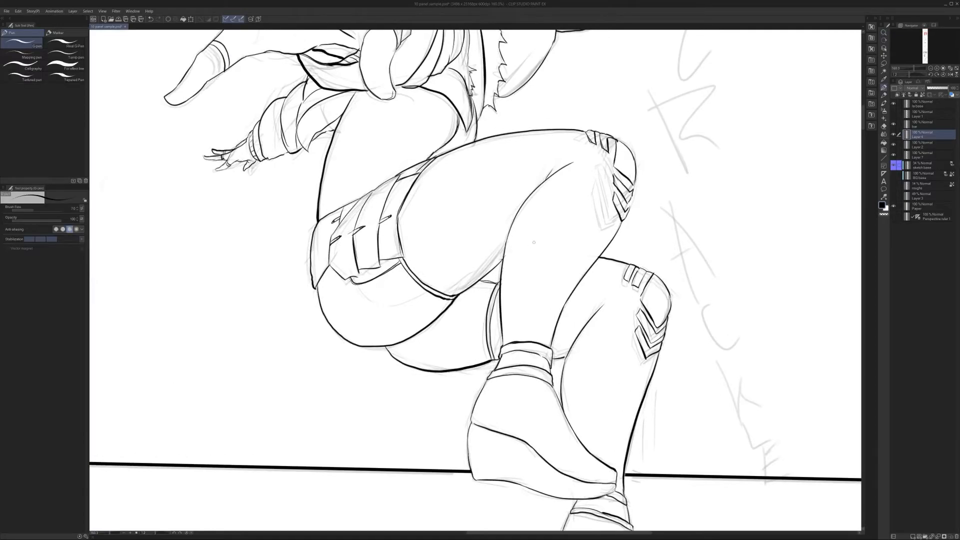
drag(529, 246, 530, 319)
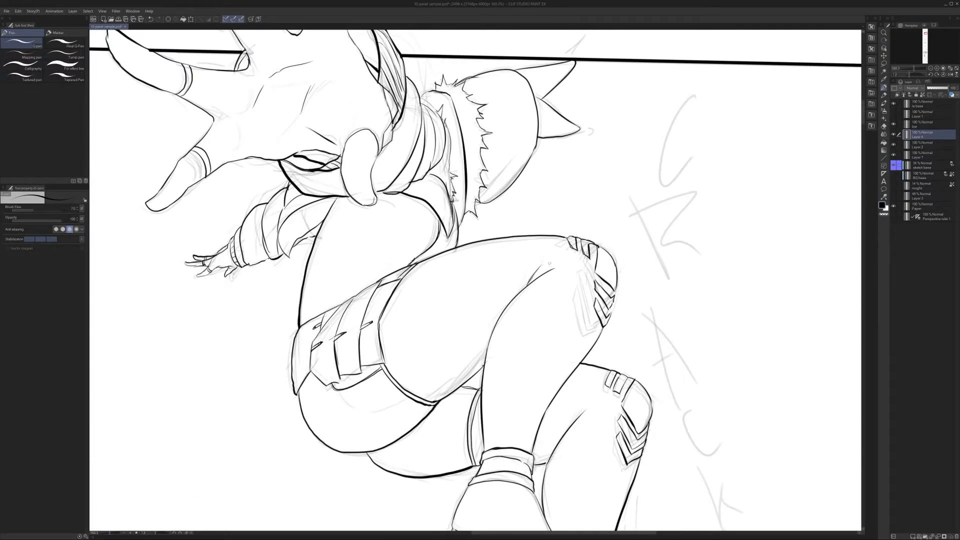
drag(550, 264, 540, 335)
drag(561, 259, 567, 261)
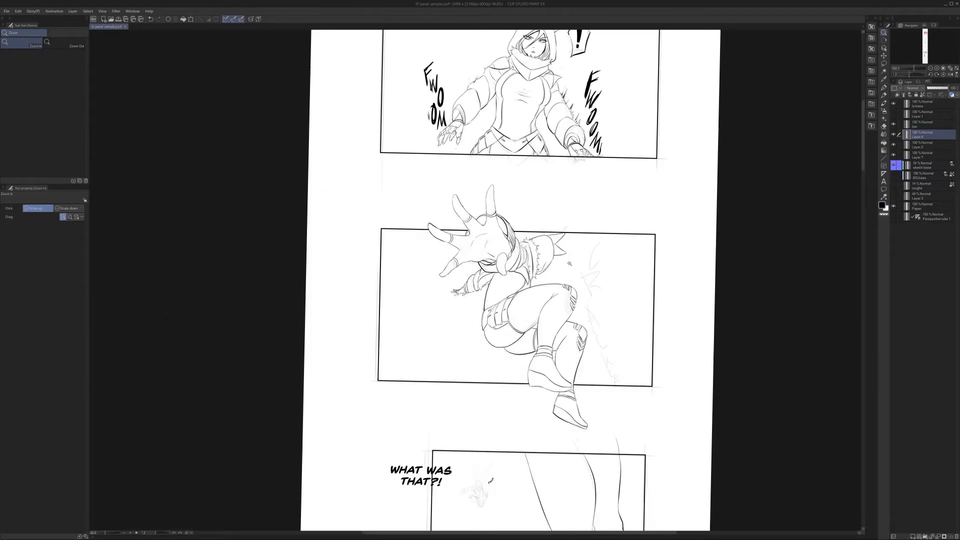
drag(597, 214, 588, 258)
drag(588, 258, 579, 290)
mouse_move(607, 326)
mouse_down()
mouse_move(586, 259)
mouse_move(609, 314)
mouse_up()
drag(440, 215, 492, 218)
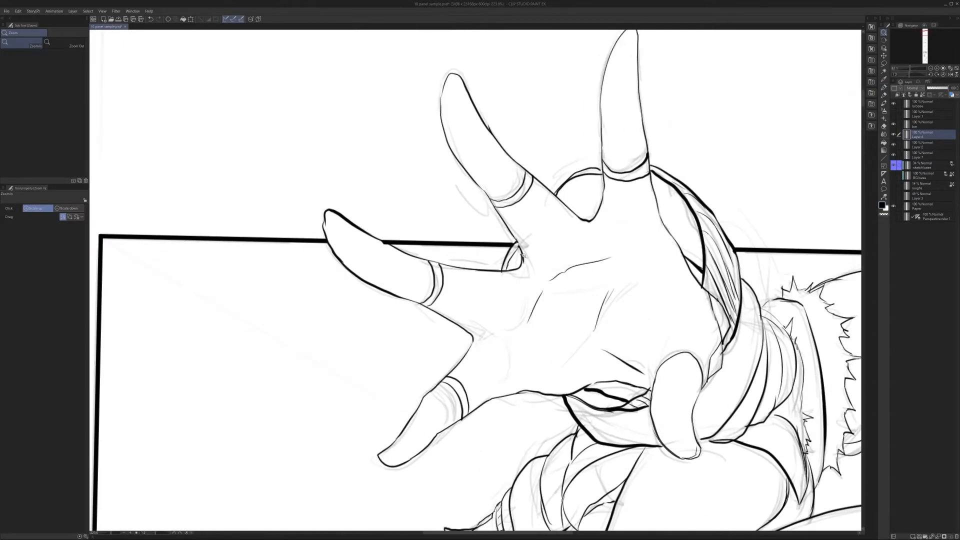
Hide and reshow the character's line art layer to check the panel border behind the fingers.
key(e)
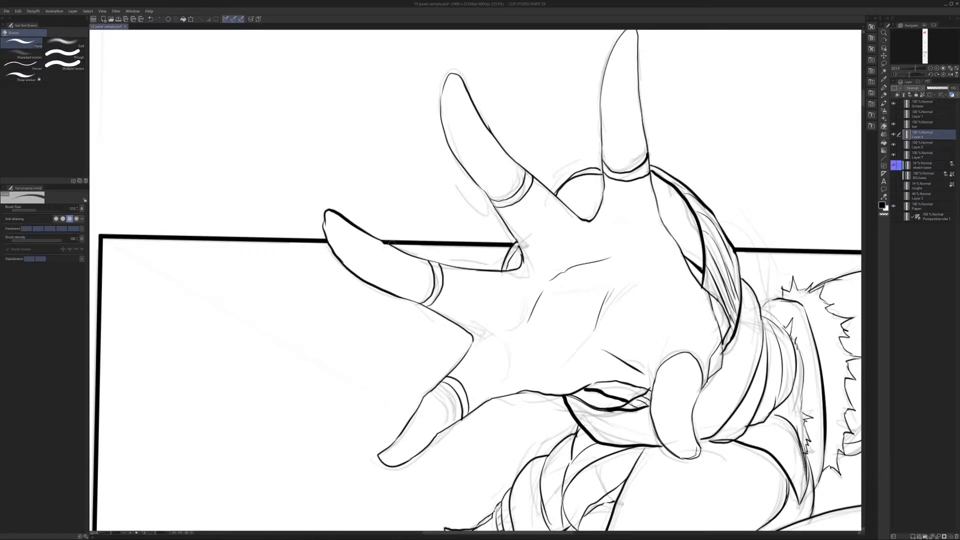
click(895, 105)
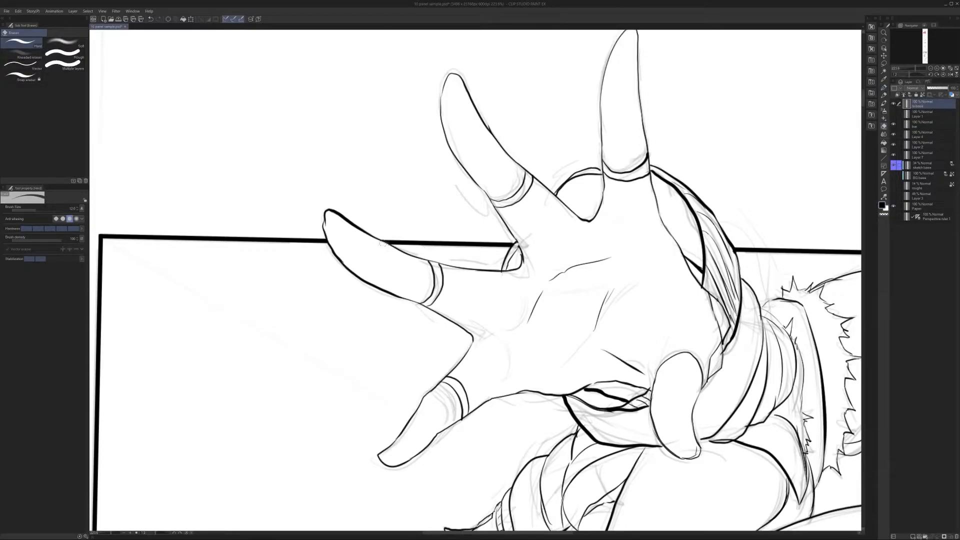
click(928, 124)
click(927, 135)
click(893, 134)
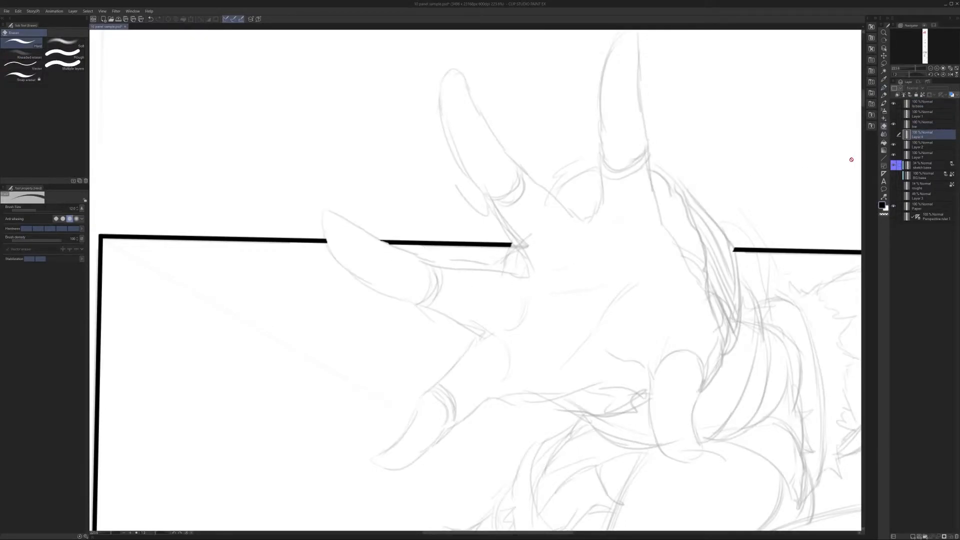
click(894, 135)
Review the whole second panel and the panels below it on the comic page.
key(slash)
scroll(770, 195, down, 5)
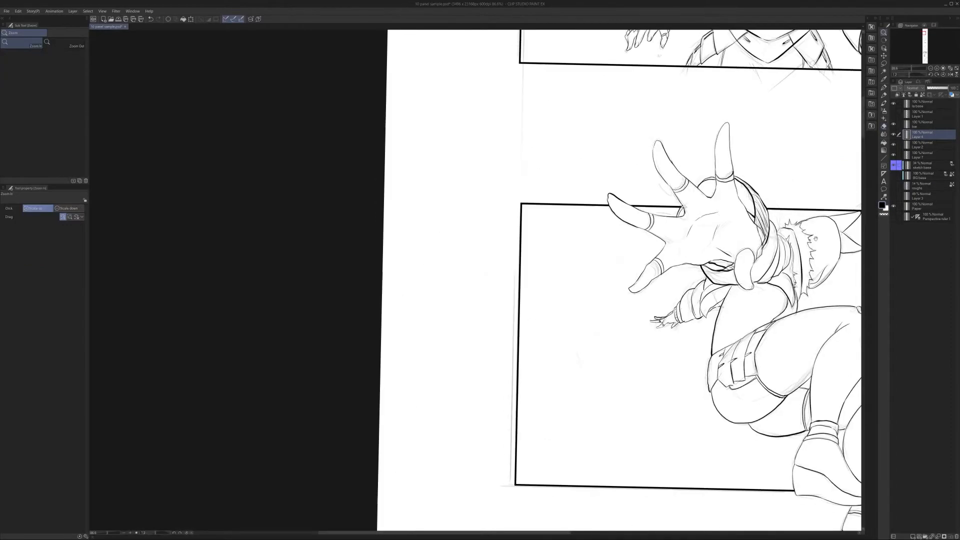
drag(751, 265, 690, 222)
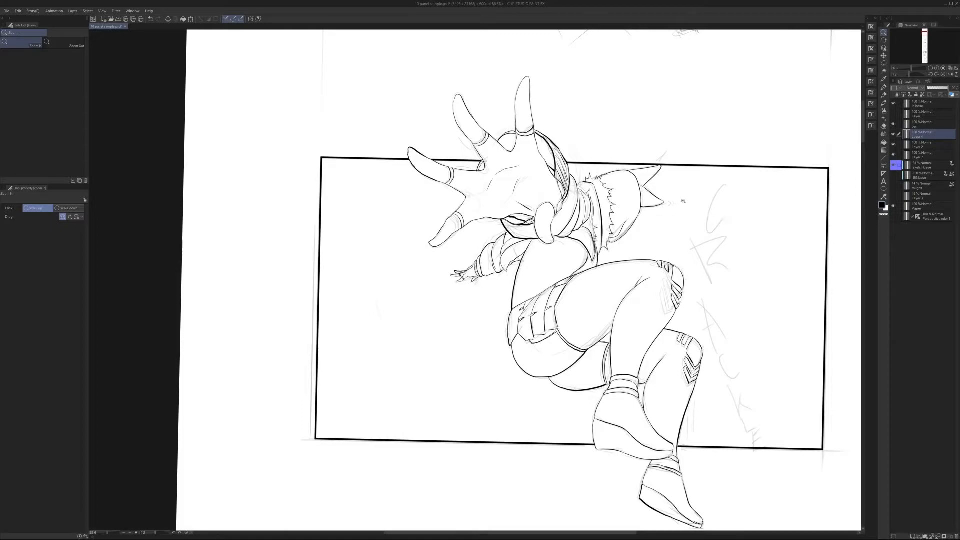
scroll(679, 201, down, 6)
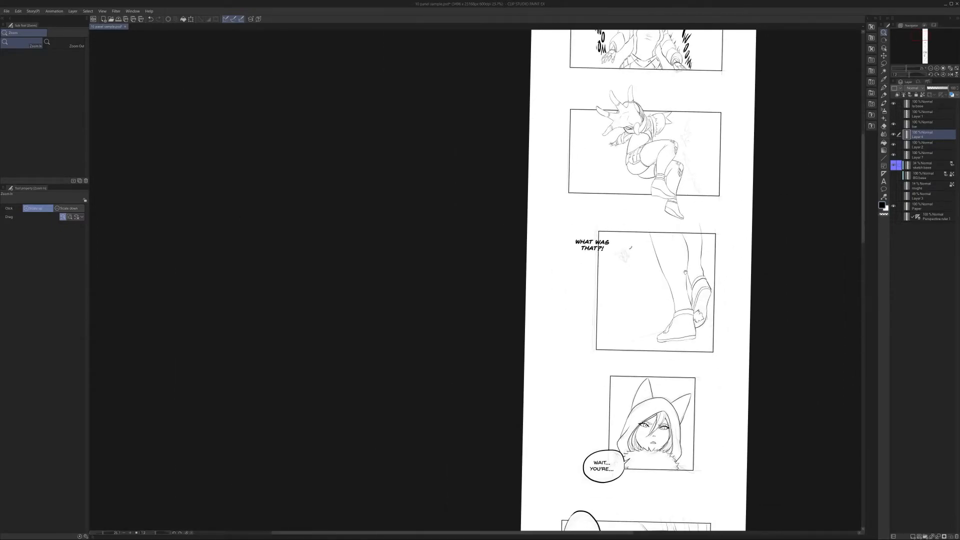
drag(684, 261, 664, 132)
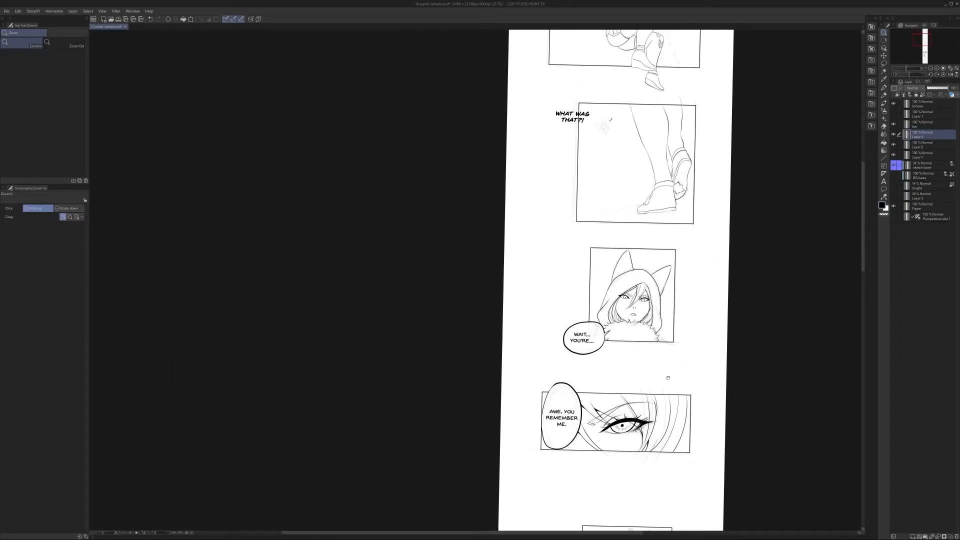
scroll(666, 367, down, 5)
scroll(660, 278, up, 7)
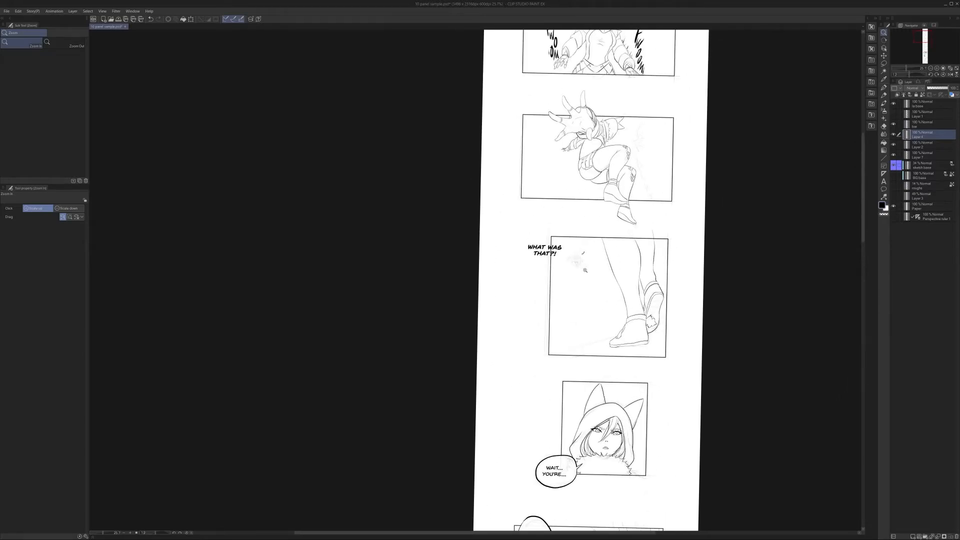
Review the lower comic panels down to the rooftop fire scene and return to the third panel.
drag(583, 271, 618, 281)
drag(651, 308, 614, 306)
drag(679, 396, 666, 220)
drag(691, 352, 671, 87)
drag(685, 435, 675, 335)
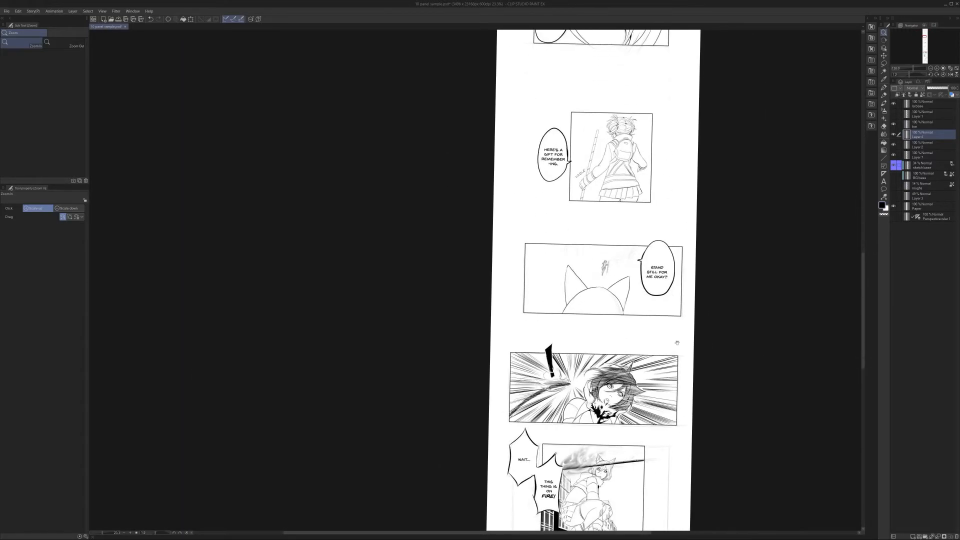
scroll(676, 335, down, 6)
drag(583, 300, 650, 281)
scroll(699, 262, down, 2)
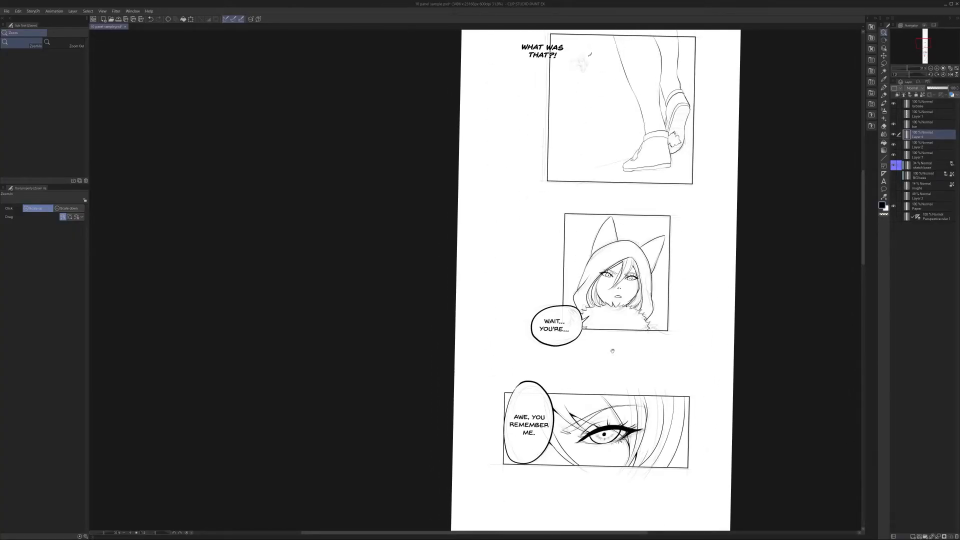
drag(612, 351, 602, 503)
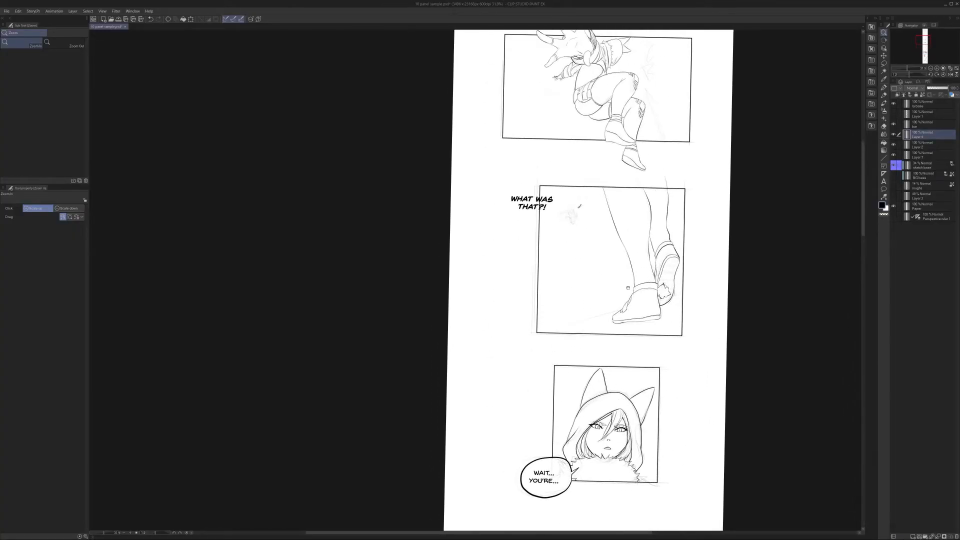
Ink the hood, cat ears, hair and collar of the tiny crouching figure in the third panel.
drag(572, 209, 690, 209)
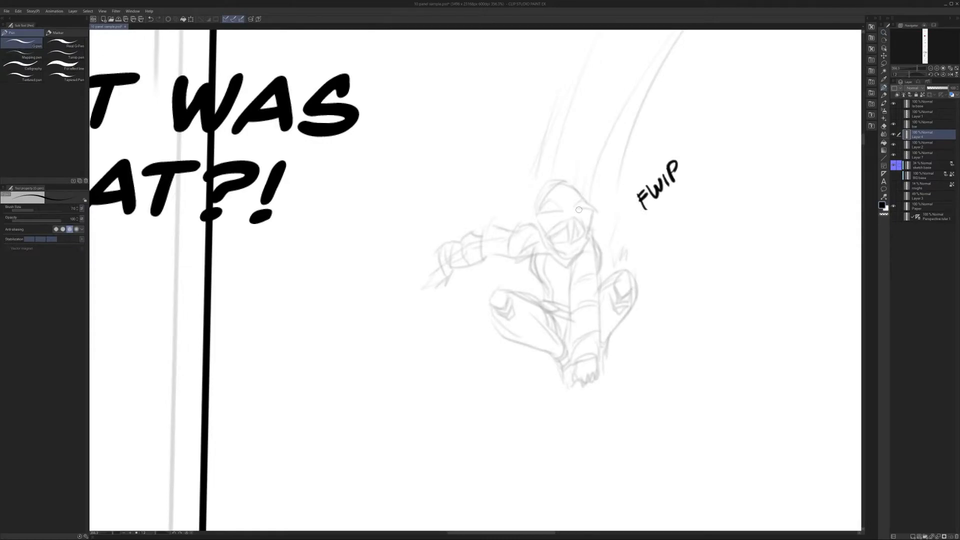
mouse_move(562, 209)
mouse_down()
mouse_move(539, 204)
mouse_move(580, 221)
mouse_move(589, 241)
mouse_move(549, 244)
mouse_move(569, 250)
mouse_move(539, 225)
mouse_move(541, 200)
mouse_move(575, 187)
mouse_move(591, 209)
mouse_up()
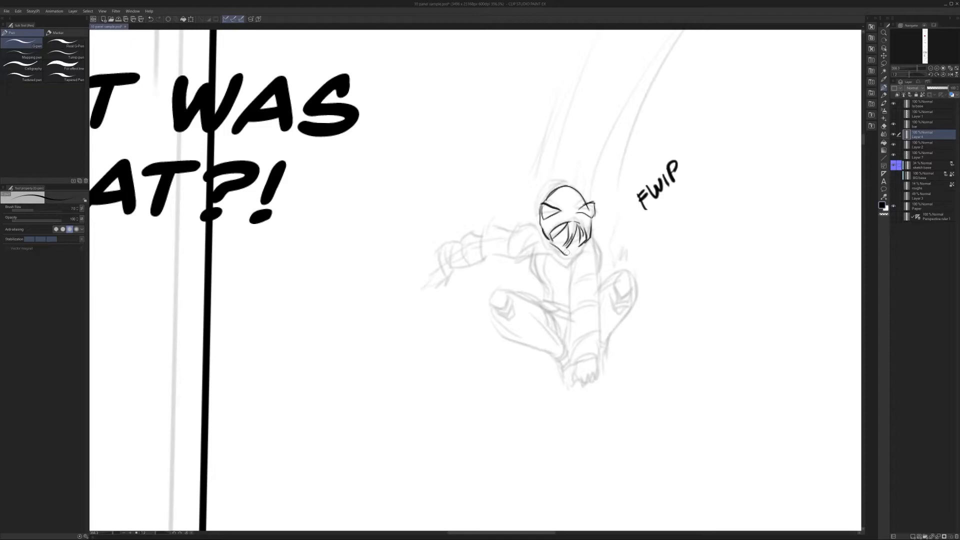
mouse_move(555, 237)
mouse_down()
mouse_move(588, 245)
mouse_move(579, 253)
mouse_up()
mouse_move(585, 249)
mouse_down()
mouse_move(572, 257)
mouse_move(548, 243)
mouse_move(580, 257)
mouse_move(550, 252)
mouse_up()
drag(613, 240, 581, 218)
Ink the outline, cuff and curved sleeve bands of the crouching figure's arm reaching down to the ground.
drag(541, 244, 538, 341)
drag(558, 219, 571, 338)
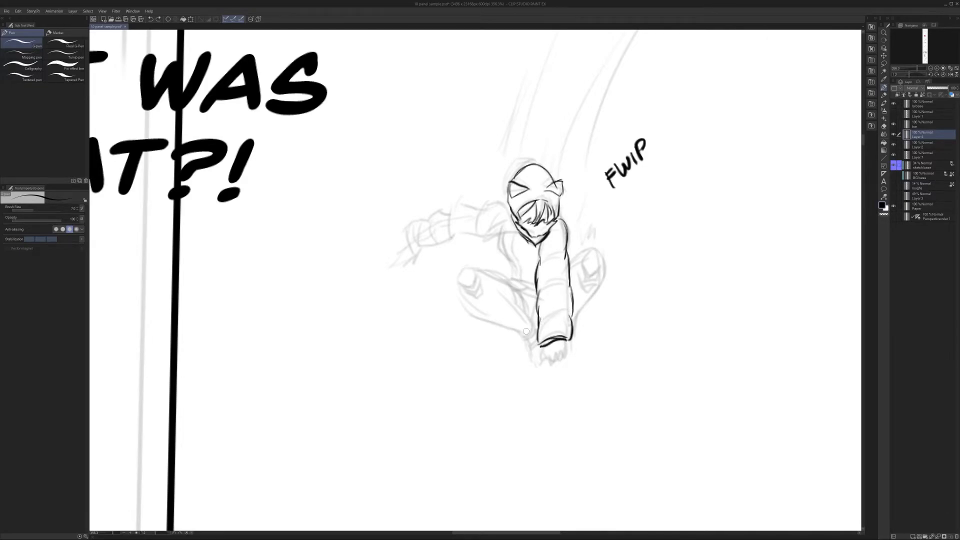
drag(571, 310, 539, 320)
drag(573, 281, 538, 295)
drag(567, 252, 539, 265)
Ink the crouching figure's outstretched arm with its sleeve bands, undoing the faulty strokes.
mouse_move(510, 220)
mouse_down()
mouse_move(489, 235)
mouse_move(488, 209)
mouse_move(464, 203)
mouse_move(408, 237)
mouse_move(416, 226)
mouse_move(419, 245)
mouse_move(435, 249)
mouse_move(453, 236)
mouse_move(485, 236)
mouse_move(448, 210)
mouse_up()
key(ctrl+z)
key(ctrl+z)
key(ctrl+z)
mouse_move(433, 243)
mouse_down()
mouse_move(431, 223)
mouse_move(420, 249)
mouse_up()
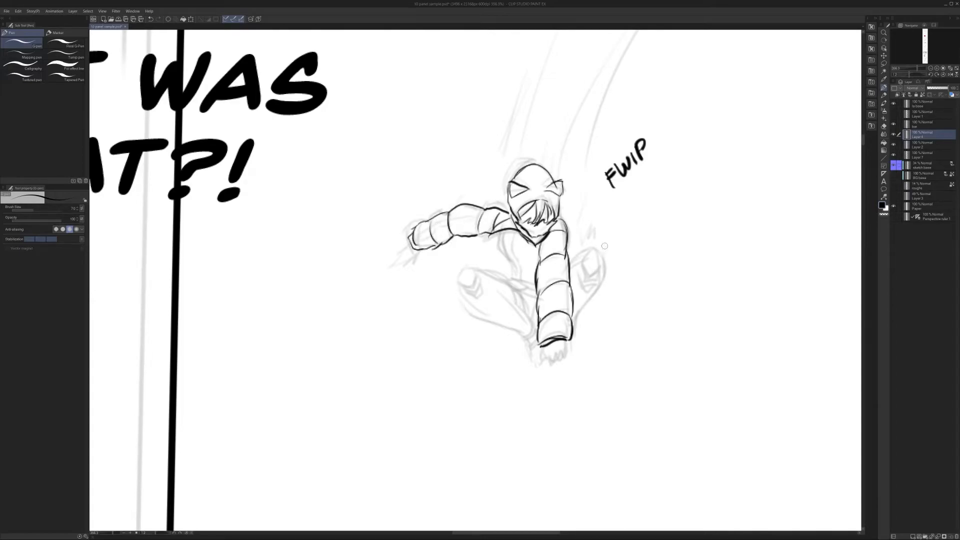
Ink the crouching figure's torso and waist line, and the bent leg behind the planted arm with its knee chevrons.
drag(558, 215, 569, 244)
drag(501, 234, 516, 281)
mouse_move(513, 244)
mouse_down()
mouse_move(522, 283)
mouse_move(512, 277)
mouse_move(541, 292)
mouse_up()
mouse_move(574, 262)
mouse_down()
mouse_move(592, 249)
mouse_move(600, 277)
mouse_move(596, 257)
mouse_move(592, 304)
mouse_move(572, 335)
mouse_up()
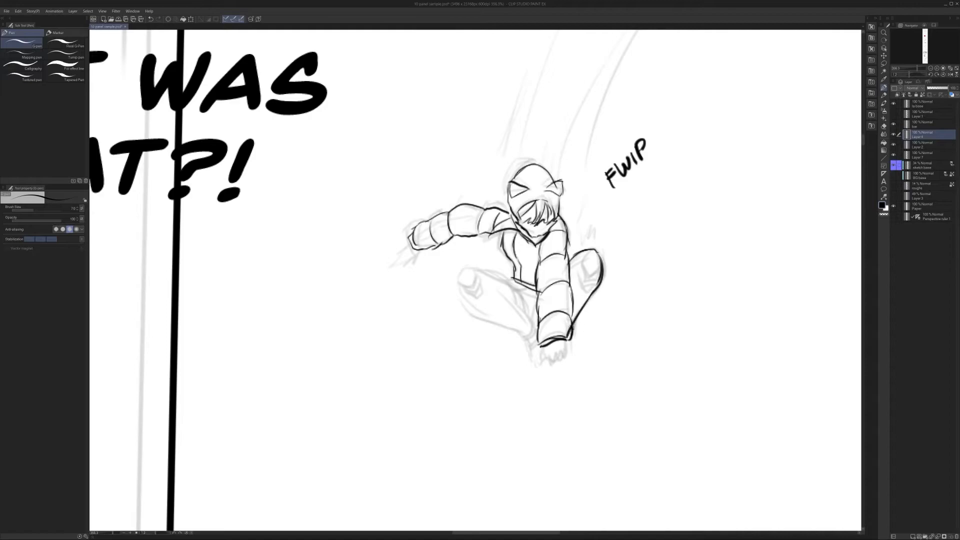
mouse_move(580, 259)
mouse_down()
mouse_move(598, 265)
mouse_move(591, 278)
mouse_move(600, 271)
mouse_move(582, 271)
mouse_move(598, 278)
mouse_move(583, 284)
mouse_move(588, 251)
mouse_up()
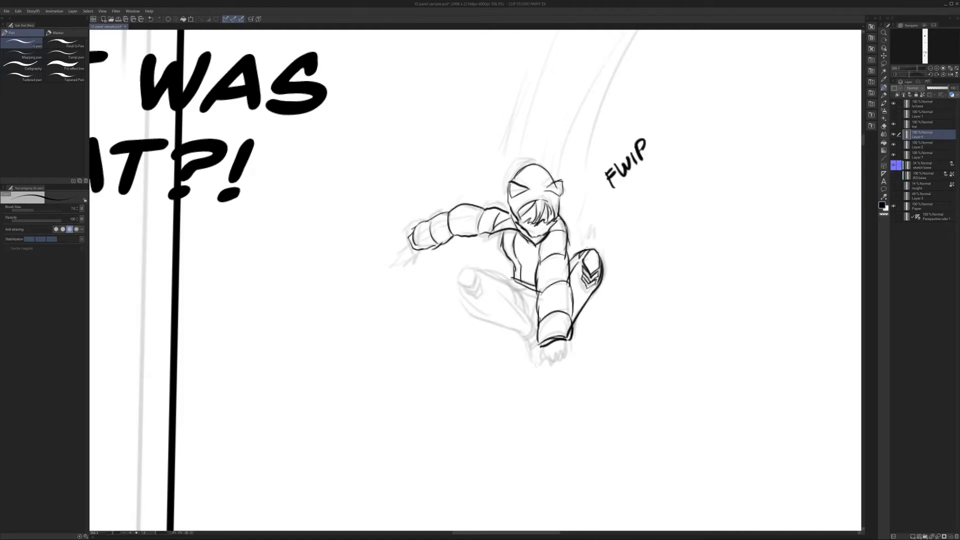
Ink the crouching figure's planted hand and its fingers below the sleeve cuff.
drag(589, 319, 585, 301)
mouse_move(542, 328)
mouse_down()
mouse_move(543, 344)
mouse_move(556, 346)
mouse_up()
drag(568, 317, 559, 344)
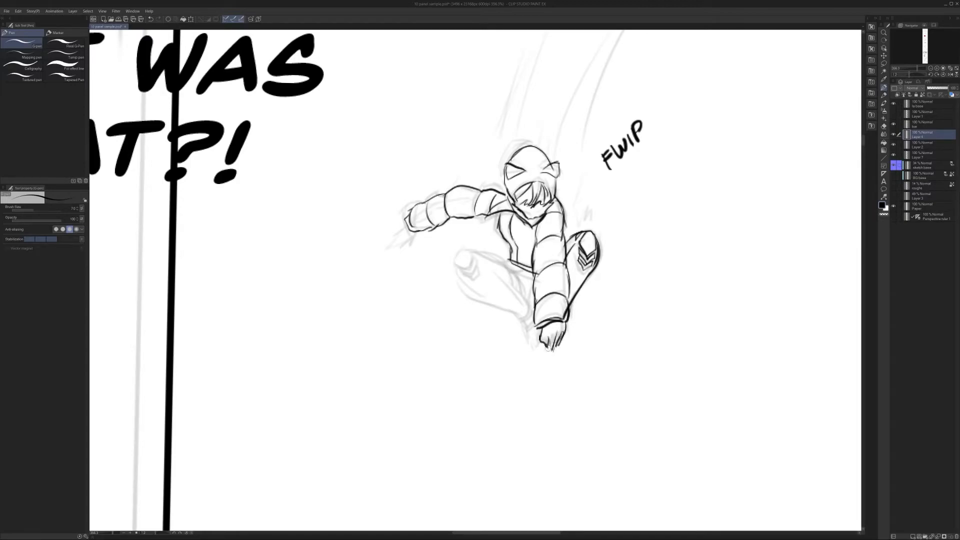
Ink the other bent leg from knee and thigh to ankle, plus the foot behind the planted hand, undoing faulty strokes.
drag(598, 285, 595, 293)
mouse_move(506, 271)
mouse_down()
mouse_move(486, 259)
mouse_move(451, 272)
mouse_move(465, 298)
mouse_up()
key(ctrl+z)
key(ctrl+z)
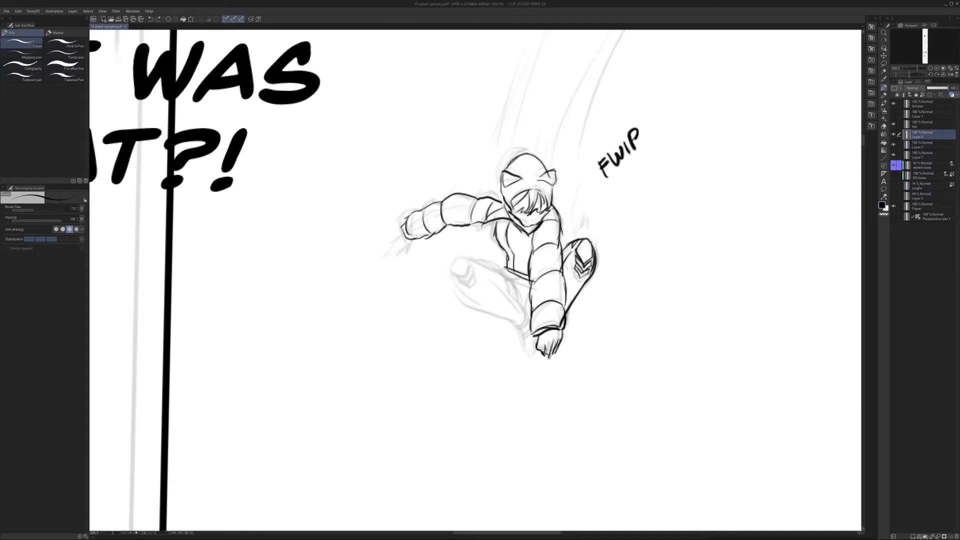
mouse_move(467, 259)
mouse_down()
mouse_move(505, 282)
mouse_move(507, 298)
mouse_up()
drag(453, 278, 517, 332)
drag(505, 293, 507, 297)
key(ctrl+z)
mouse_move(518, 330)
mouse_down()
mouse_move(529, 315)
mouse_move(520, 328)
mouse_move(539, 365)
mouse_move(555, 349)
mouse_up()
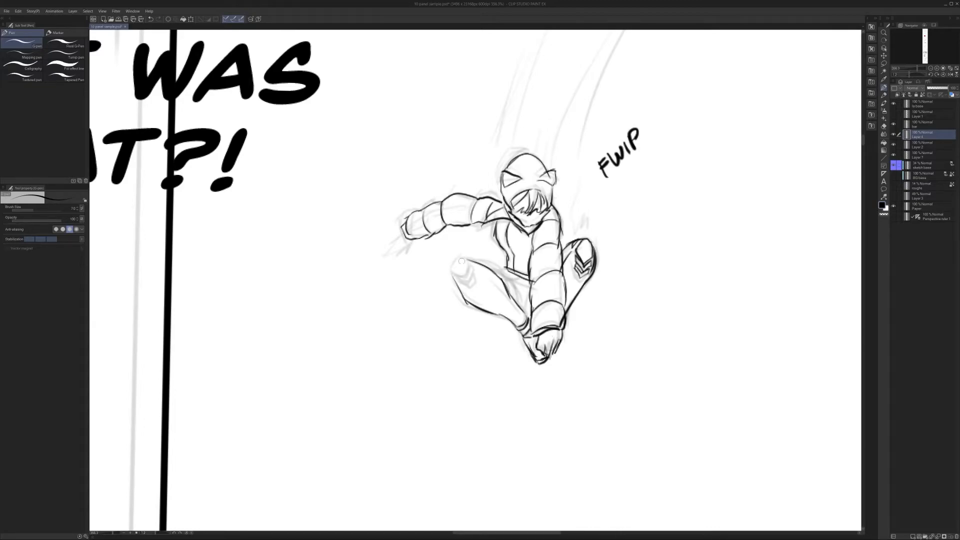
mouse_move(452, 276)
mouse_down()
mouse_move(472, 260)
mouse_move(519, 278)
mouse_move(513, 300)
mouse_move(536, 296)
mouse_up()
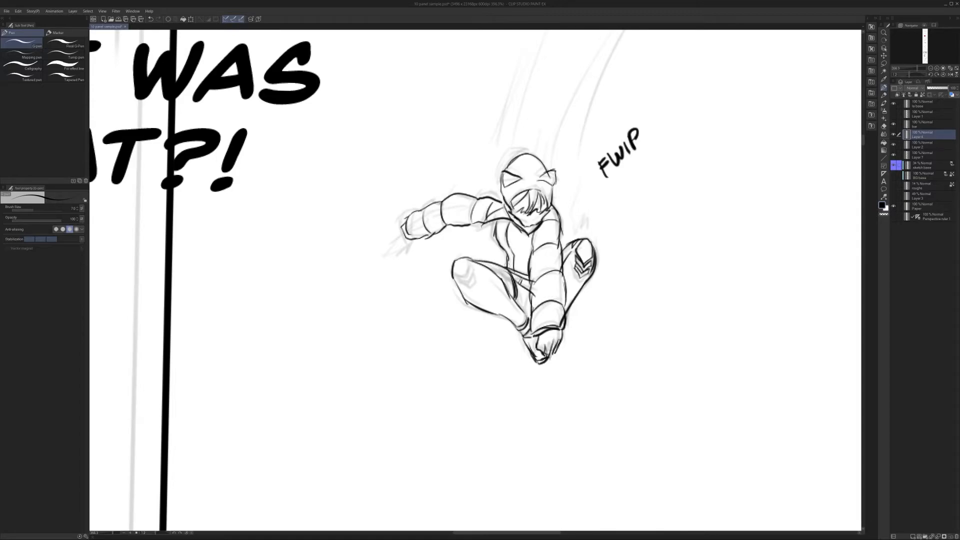
Ink the pointed fingers of the crouching figure's outstretched hand over the sketch.
scroll(525, 260, down, 2)
scroll(525, 260, up, 4)
mouse_move(446, 235)
mouse_down()
mouse_move(421, 258)
mouse_move(456, 250)
mouse_move(445, 258)
mouse_move(432, 245)
mouse_move(423, 257)
mouse_up()
key(ctrl+z)
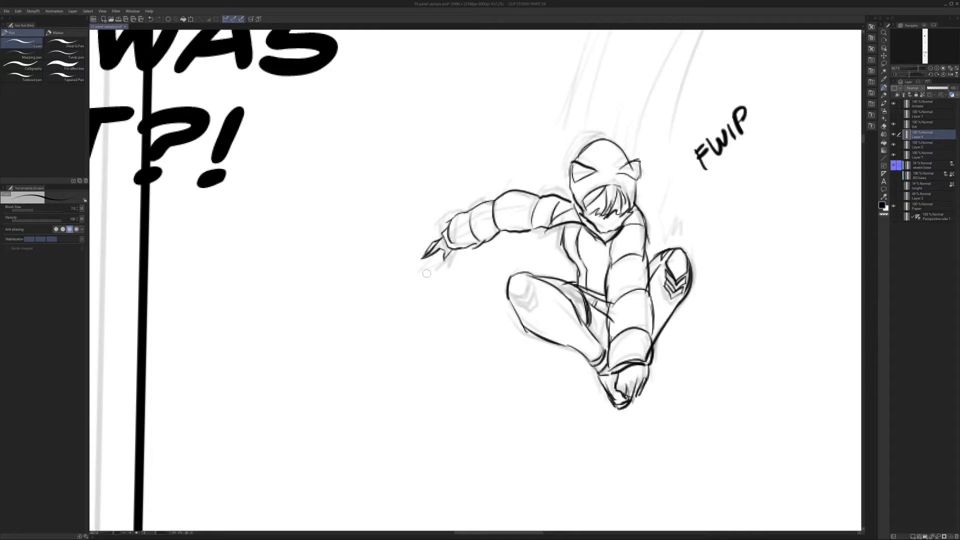
scroll(495, 210, down, 2)
scroll(495, 210, up, 4)
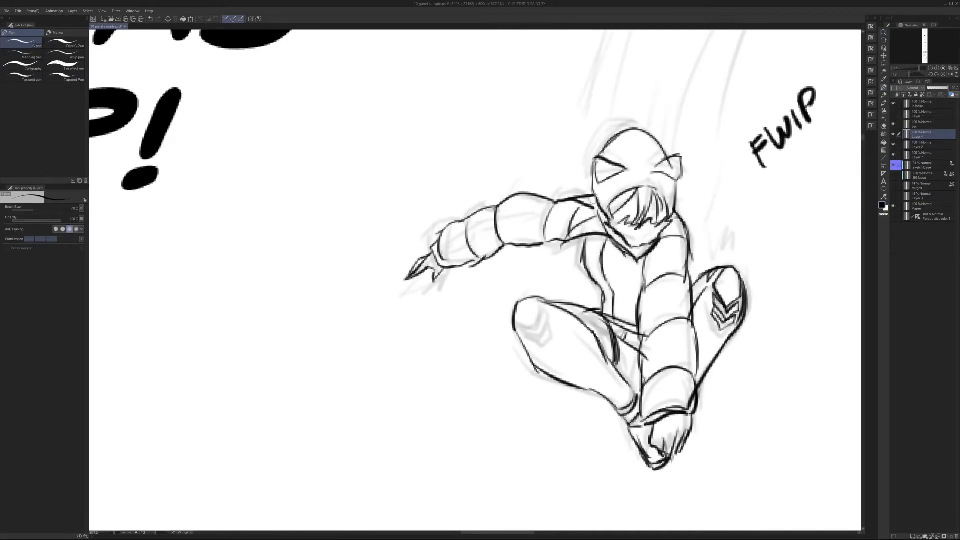
key(e)
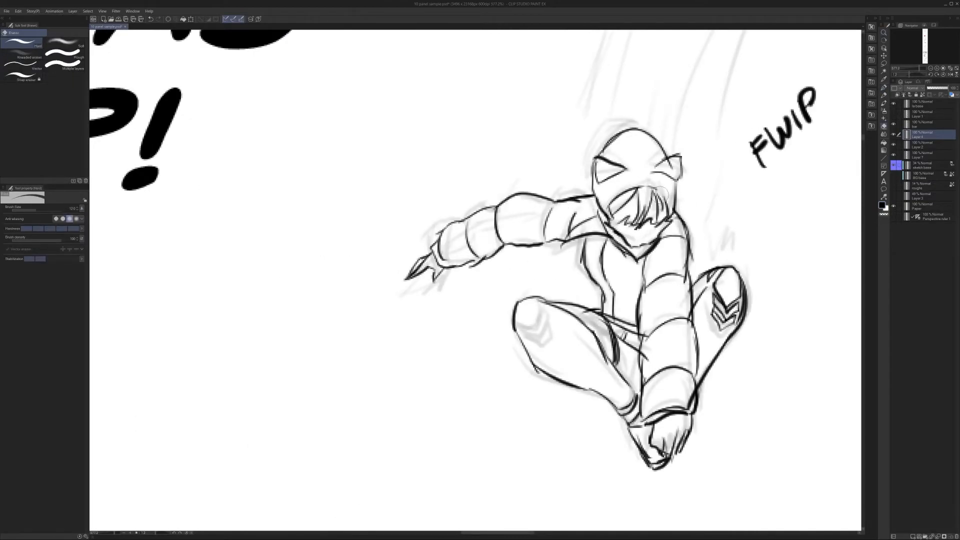
key(p)
Ink the kneecap line and chevron markings on the knee below the outstretched arm.
scroll(647, 196, down, 3)
scroll(540, 220, up, 3)
drag(539, 222, 544, 240)
drag(580, 190, 596, 218)
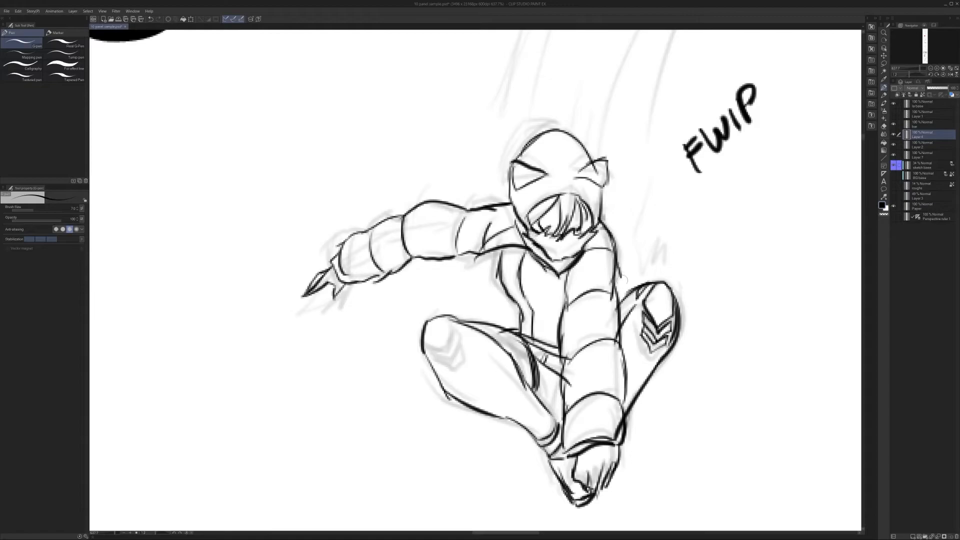
key(ctrl+space)
drag(651, 264, 642, 272)
drag(668, 304, 611, 294)
drag(553, 333, 571, 330)
drag(549, 326, 549, 353)
drag(581, 325, 576, 336)
Examine the inked crouching figure within the whole third panel and again up close.
key(ctrl+space)
drag(589, 312, 552, 315)
drag(688, 285, 565, 278)
drag(687, 309, 645, 290)
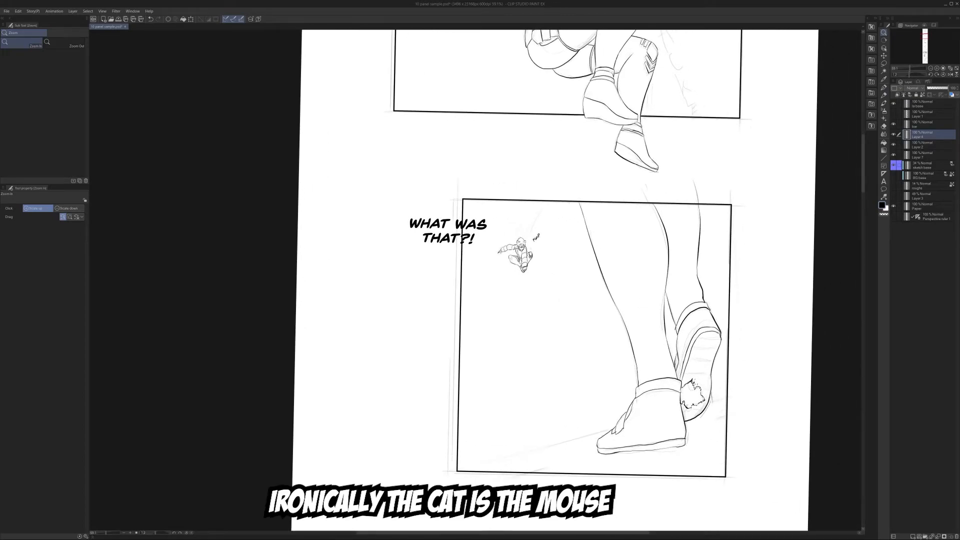
drag(514, 259, 580, 259)
drag(511, 245, 512, 277)
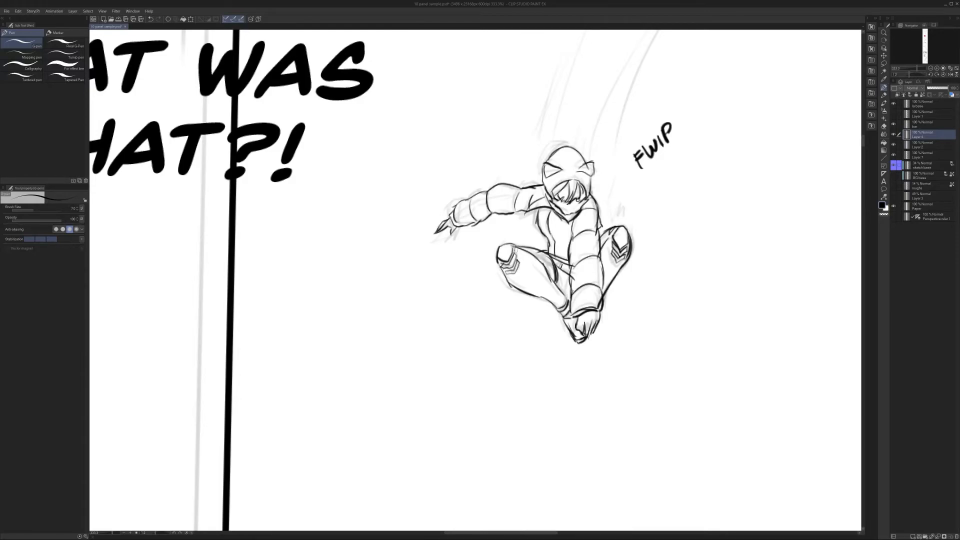
key(ctrl+space)
drag(566, 250, 587, 275)
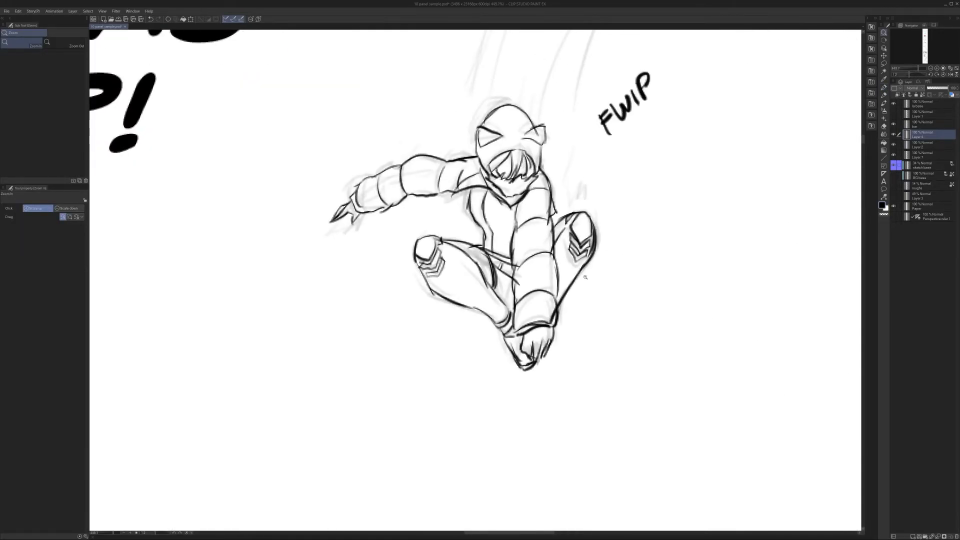
key(p)
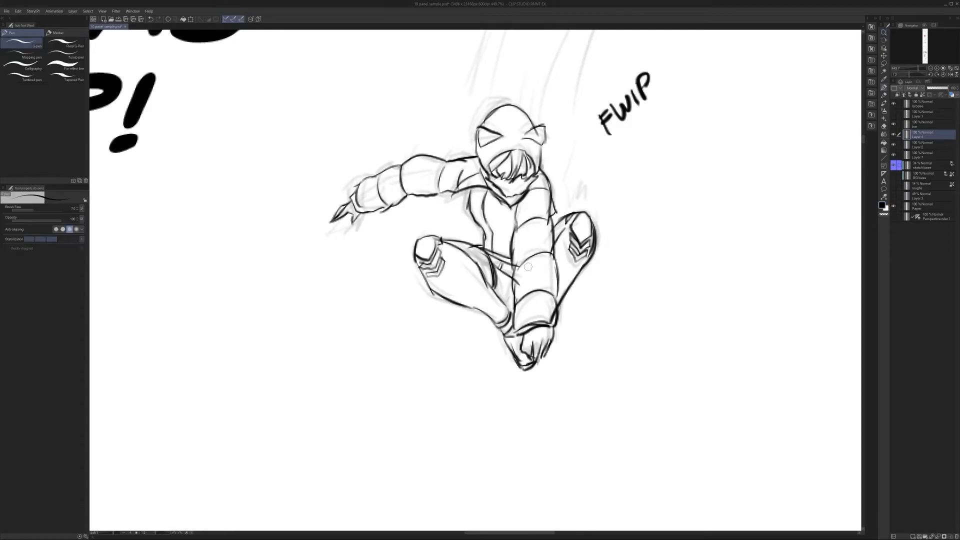
Review the comic page down to its final panel and back up to the second panel's character.
key(ctrl+space)
drag(640, 220, 579, 267)
drag(617, 171, 581, 304)
drag(619, 494, 594, 270)
drag(605, 320, 583, 323)
drag(602, 347, 593, 285)
drag(590, 395, 577, 299)
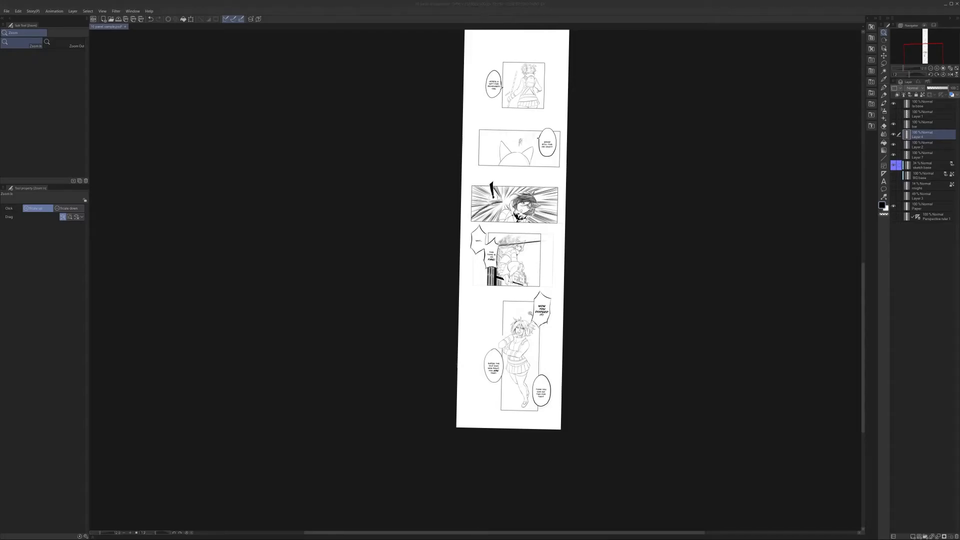
click(530, 314)
drag(519, 302, 534, 304)
drag(548, 217, 548, 400)
drag(553, 108, 558, 420)
drag(562, 130, 563, 460)
drag(580, 220, 573, 403)
drag(594, 255, 590, 429)
drag(593, 186, 595, 472)
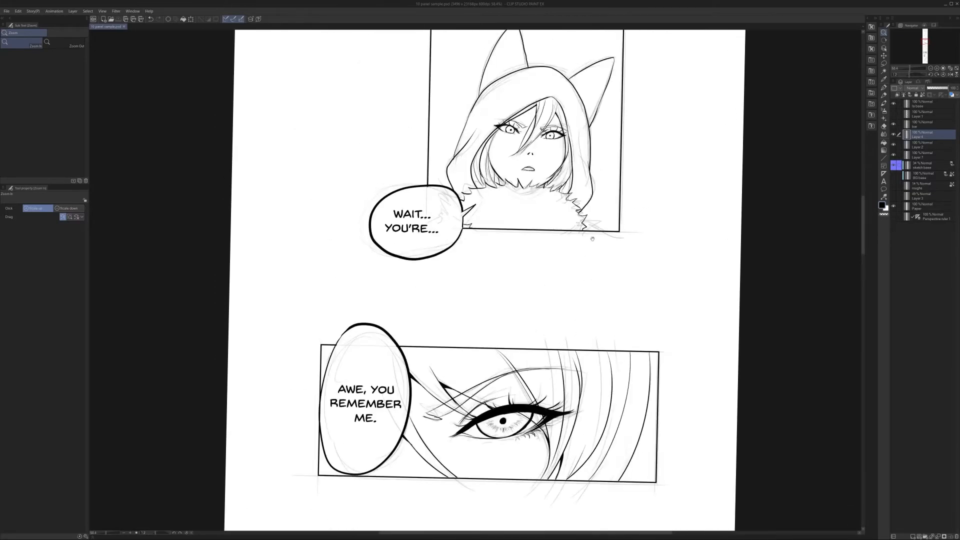
drag(580, 241, 576, 336)
drag(613, 202, 599, 403)
drag(582, 158, 575, 385)
drag(585, 185, 576, 355)
drag(602, 294, 606, 475)
drag(538, 210, 515, 253)
drag(601, 372, 612, 246)
drag(578, 274, 580, 272)
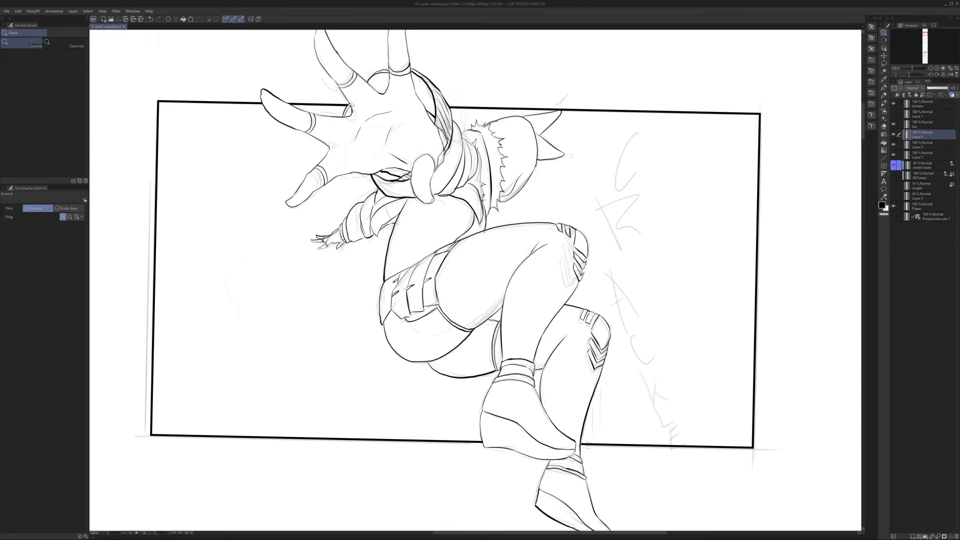
Compare the first three panels with the rest of the page, viewing it to the end and back up.
drag(644, 205, 595, 206)
drag(647, 153, 610, 283)
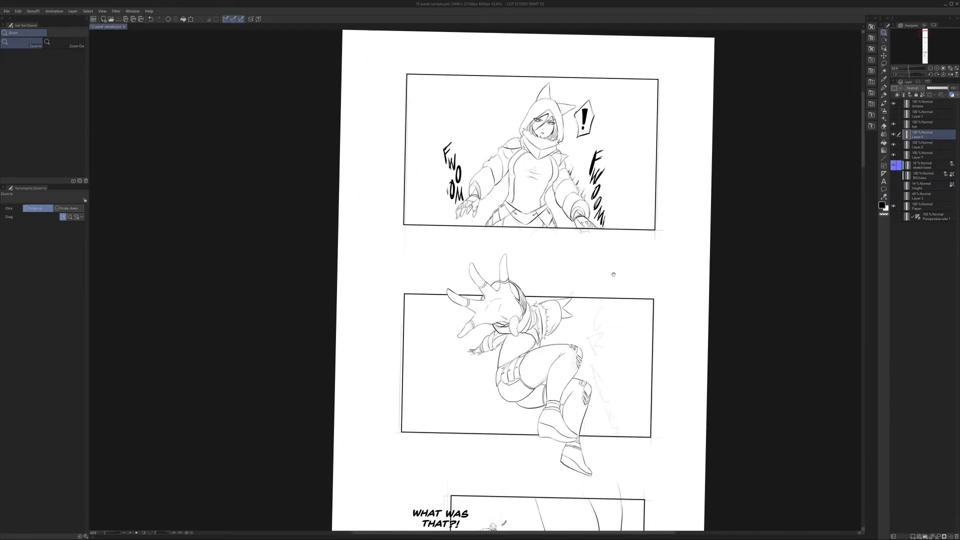
drag(621, 210, 620, 231)
scroll(600, 306, down, 3)
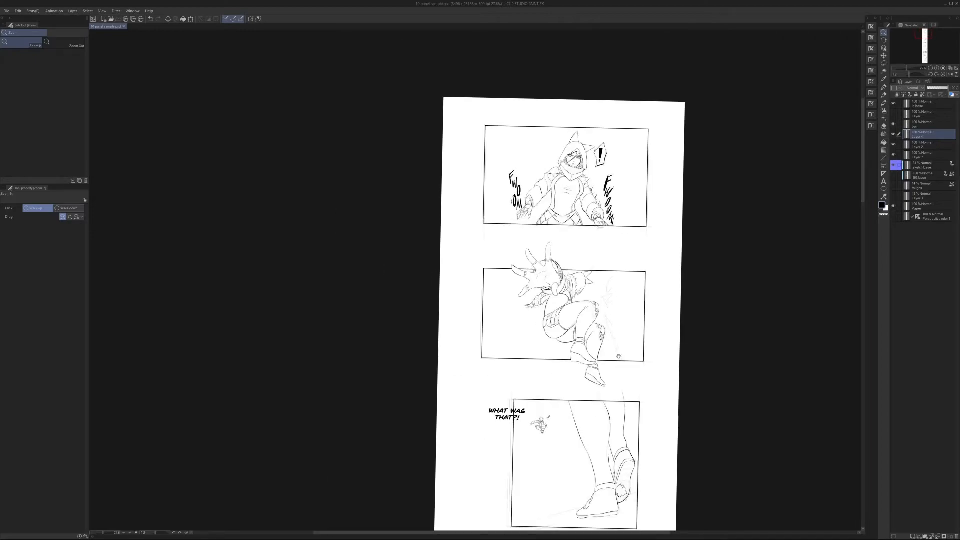
drag(619, 353, 608, 293)
drag(529, 349, 495, 338)
drag(582, 380, 568, 279)
drag(606, 362, 563, 363)
drag(614, 403, 597, 278)
drag(616, 472, 593, 254)
drag(592, 410, 591, 335)
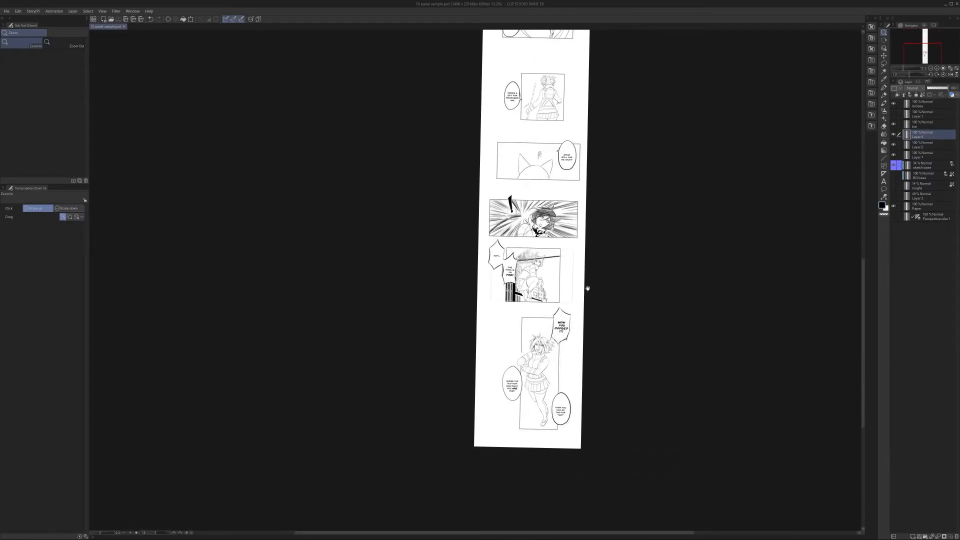
drag(587, 292, 594, 450)
drag(575, 225, 588, 480)
Merge the three adjacent character line art layers into one and hide it to compare with the sketch.
drag(560, 185, 594, 194)
shift+click(928, 155)
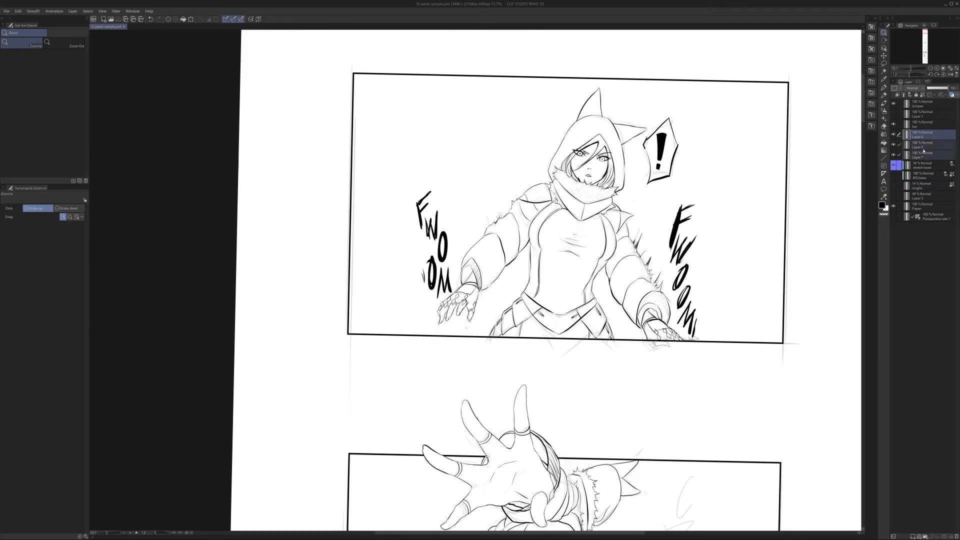
key(shift+alt+e)
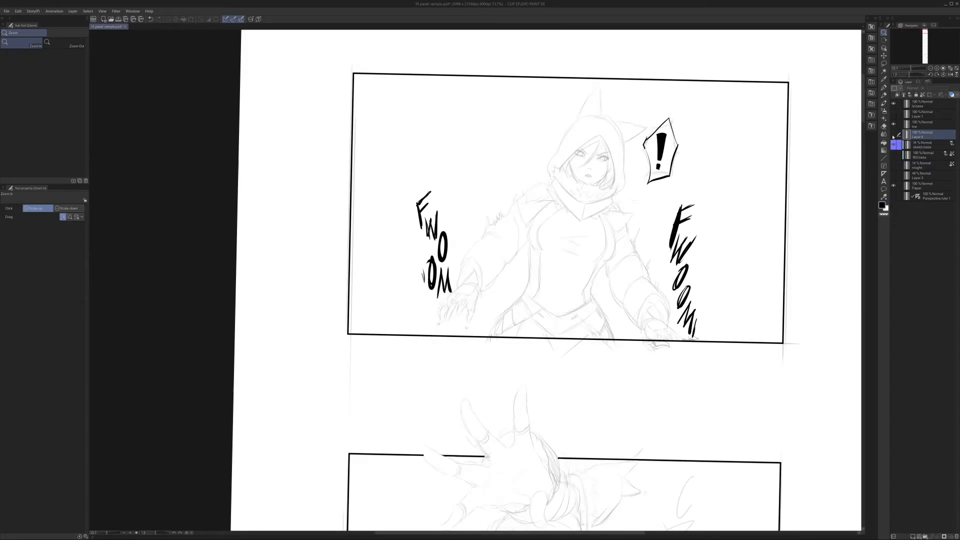
Review the merged line art panel by panel from the first panel down to the final one.
drag(734, 191, 712, 191)
drag(727, 295, 671, 210)
mouse_move(705, 383)
mouse_down()
mouse_move(668, 264)
mouse_move(665, 202)
mouse_up()
drag(660, 376, 653, 204)
drag(660, 323, 656, 214)
drag(657, 287, 656, 178)
drag(593, 213, 633, 245)
drag(672, 410, 642, 199)
drag(656, 428, 636, 226)
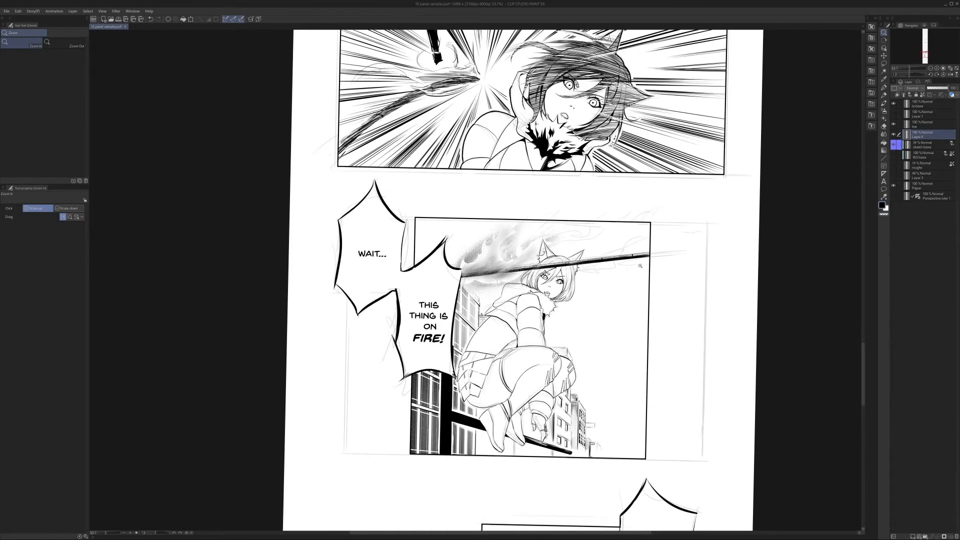
drag(644, 266, 623, 269)
drag(648, 335, 630, 227)
drag(640, 377, 635, 288)
drag(643, 328, 635, 276)
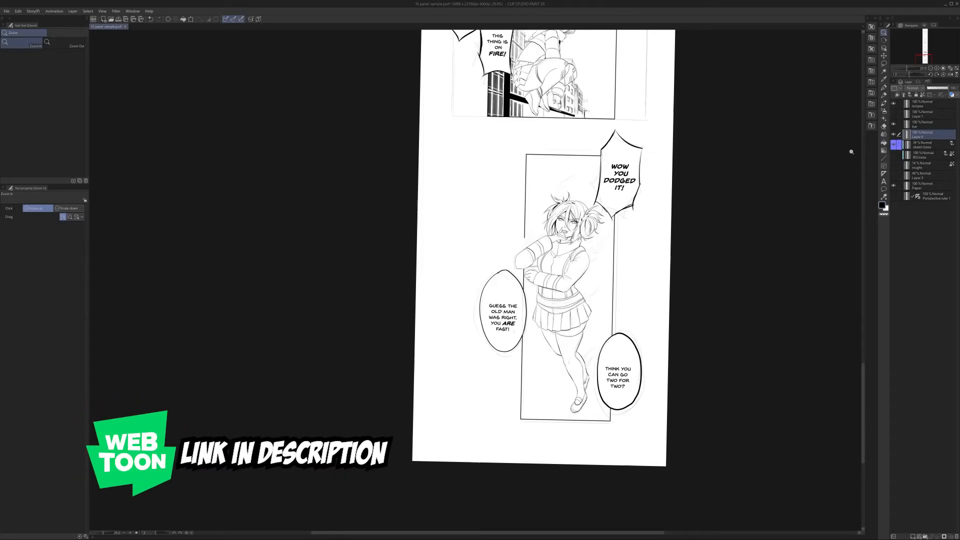
Look back up the page from the final panel to the legs in the third panel.
drag(632, 249, 632, 415)
drag(635, 226, 629, 434)
drag(626, 177, 615, 420)
drag(625, 165, 619, 388)
drag(624, 237, 621, 360)
drag(625, 218, 620, 340)
drag(591, 263, 627, 264)
mouse_move(677, 223)
mouse_down()
mouse_move(644, 223)
mouse_move(675, 220)
mouse_up()
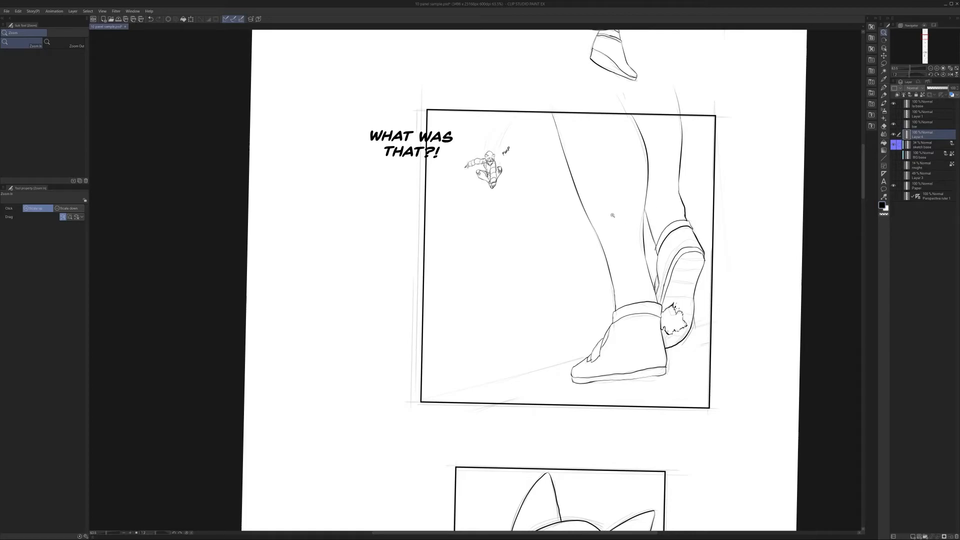
Ink the upper parallel tread lines across the sole of the raised shoe in the third panel.
scroll(618, 218, up, 3)
scroll(612, 242, down, 8)
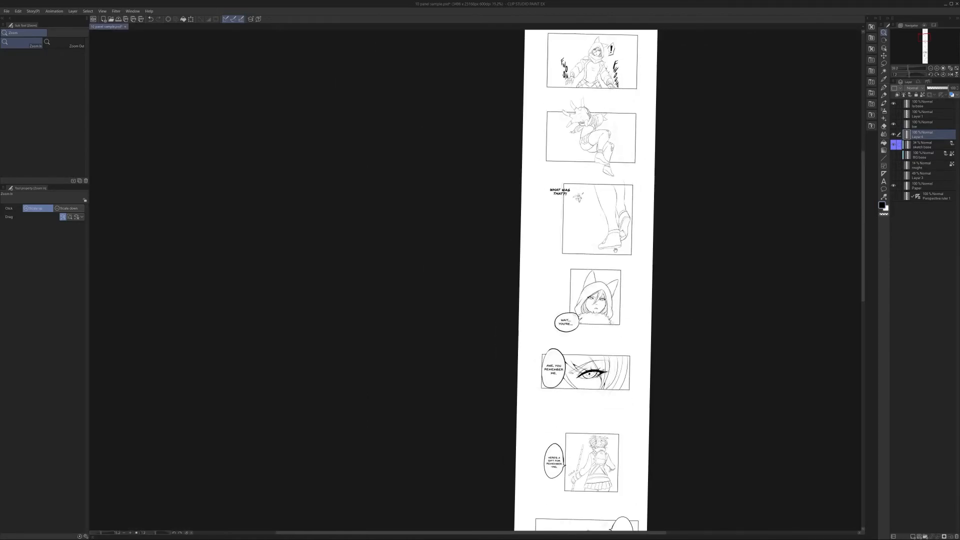
scroll(617, 216, up, 10)
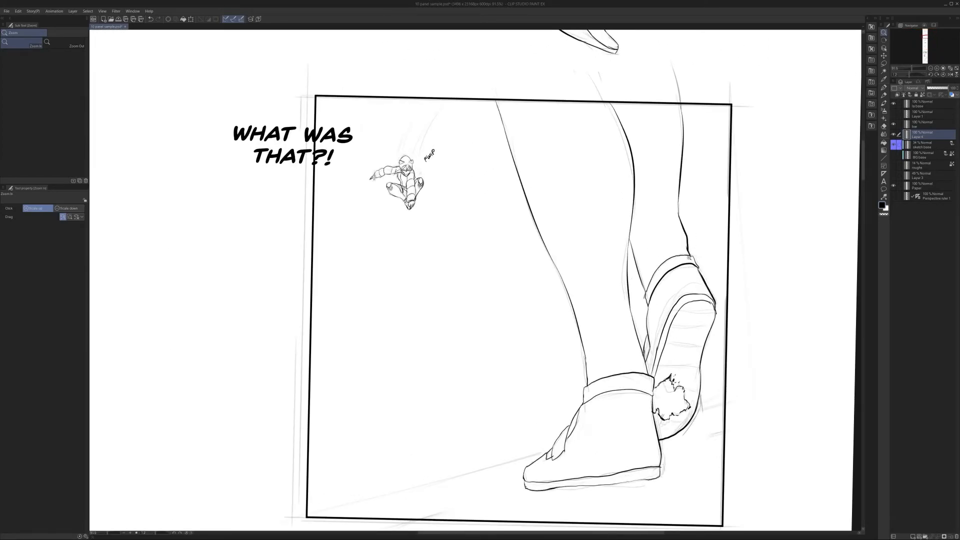
scroll(699, 289, up, 5)
key(p)
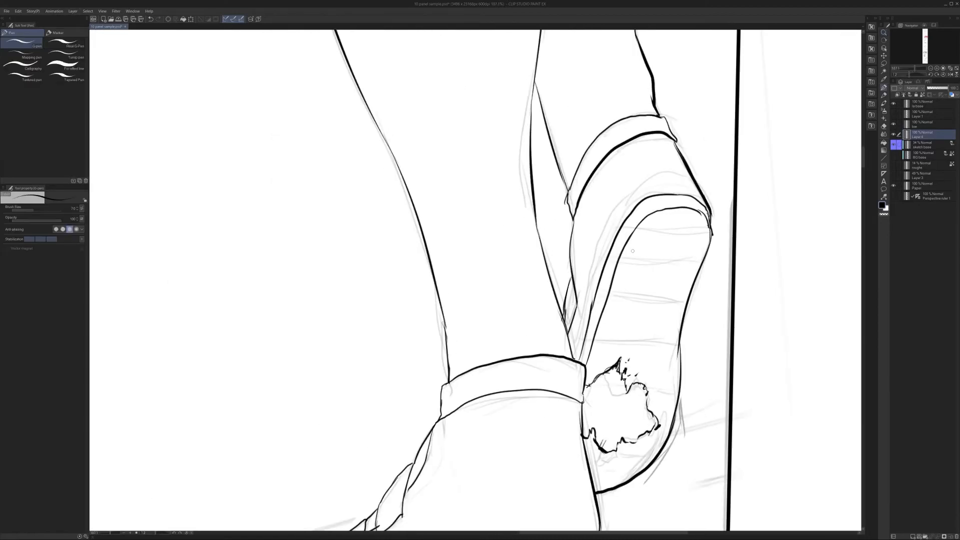
mouse_move(623, 254)
mouse_down()
mouse_move(641, 195)
mouse_move(674, 176)
mouse_up()
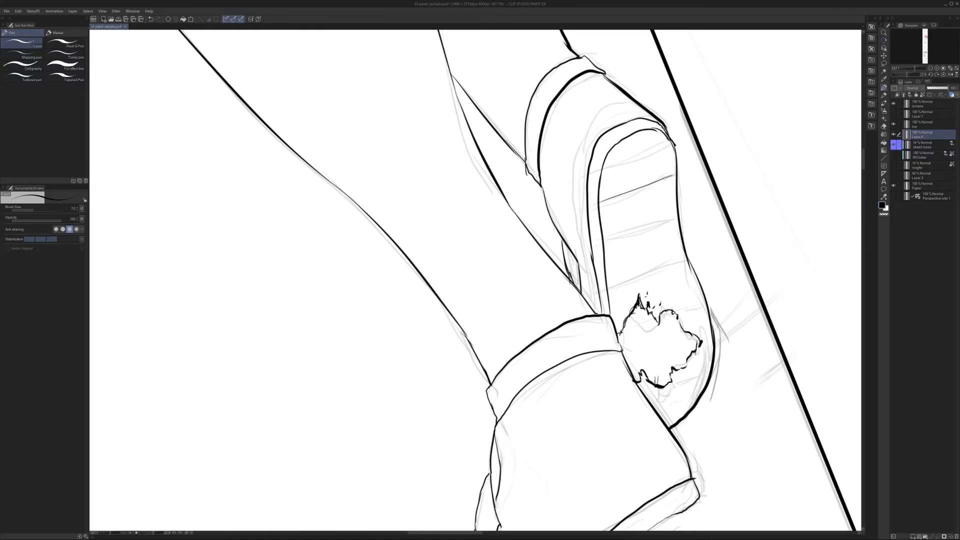
drag(600, 203, 679, 176)
mouse_move(602, 243)
mouse_down()
mouse_move(675, 218)
mouse_move(603, 245)
mouse_up()
drag(608, 288, 689, 258)
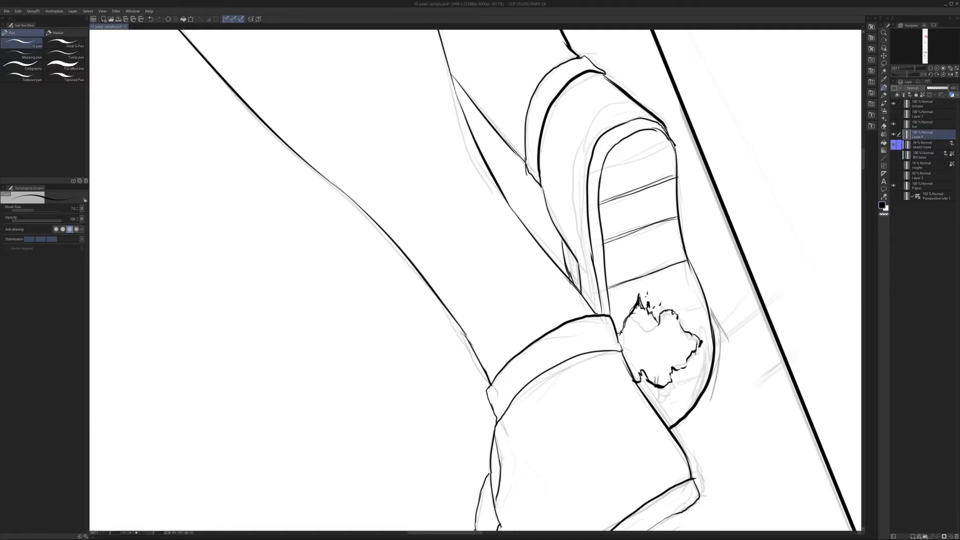
Ink the remaining tread lines on the raised shoe's sole, around the ragged splat and near the sole's upper end.
drag(670, 313, 705, 302)
drag(701, 345, 714, 340)
mouse_move(648, 395)
mouse_down()
mouse_move(705, 377)
mouse_move(640, 394)
mouse_move(660, 421)
mouse_move(693, 406)
mouse_up()
mouse_move(606, 167)
mouse_down()
mouse_move(669, 144)
mouse_move(602, 170)
mouse_up()
key(r)
drag(733, 218, 732, 345)
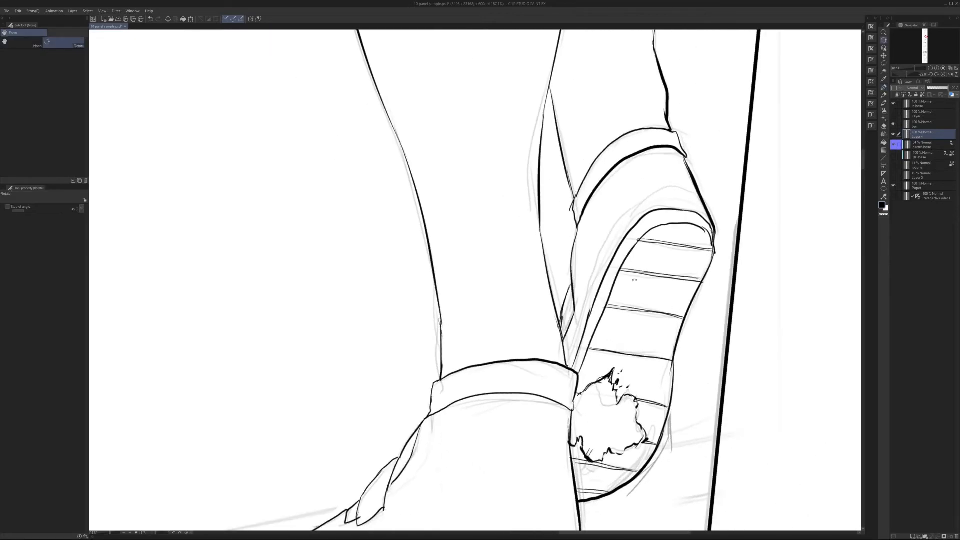
Touch up the ends of the tread lines along the inner edge of the raised shoe's sole.
key(e)
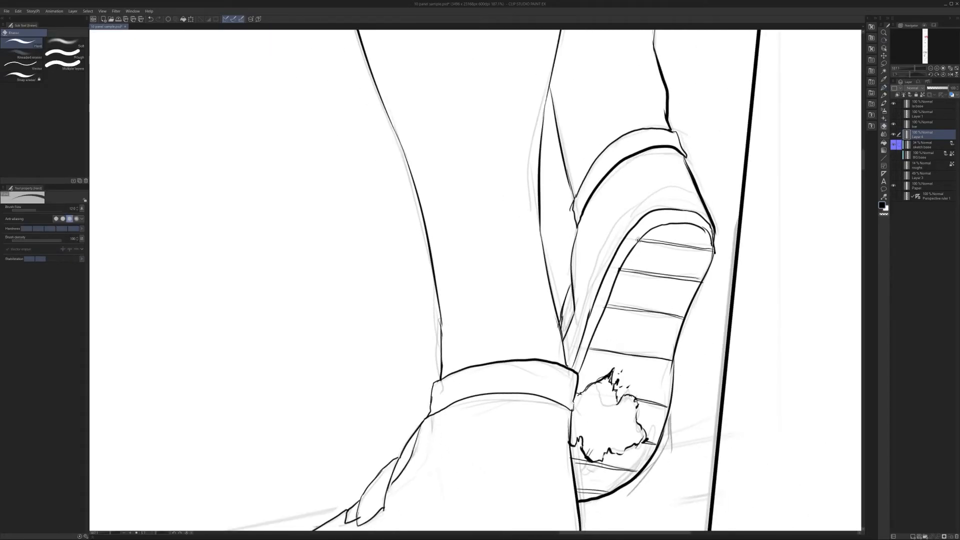
key(p)
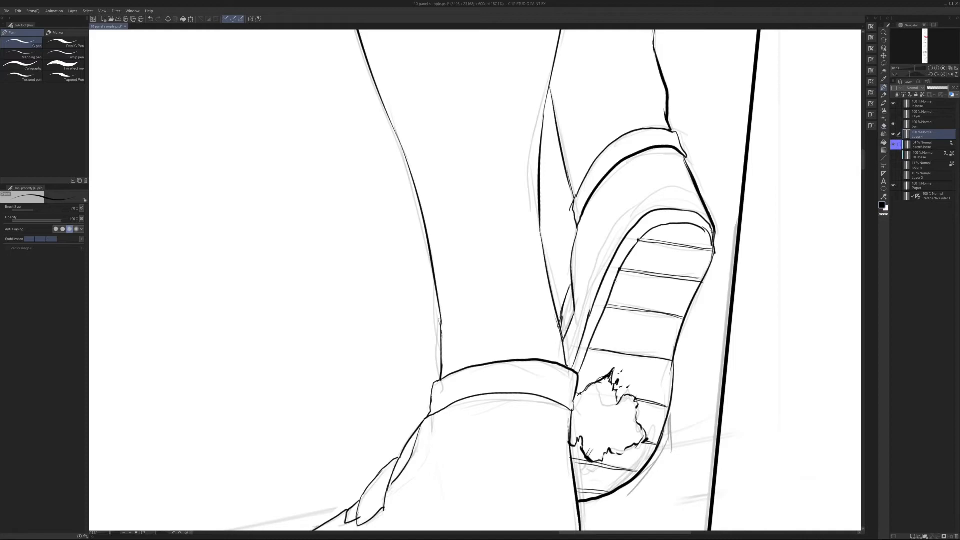
key(e)
drag(640, 319, 637, 283)
key(p)
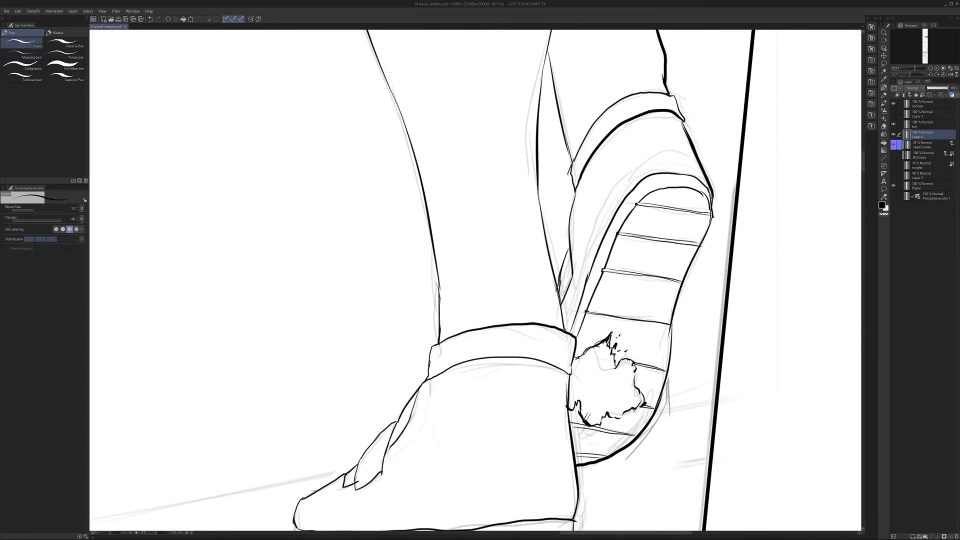
drag(593, 311, 601, 276)
scroll(684, 286, down, 6)
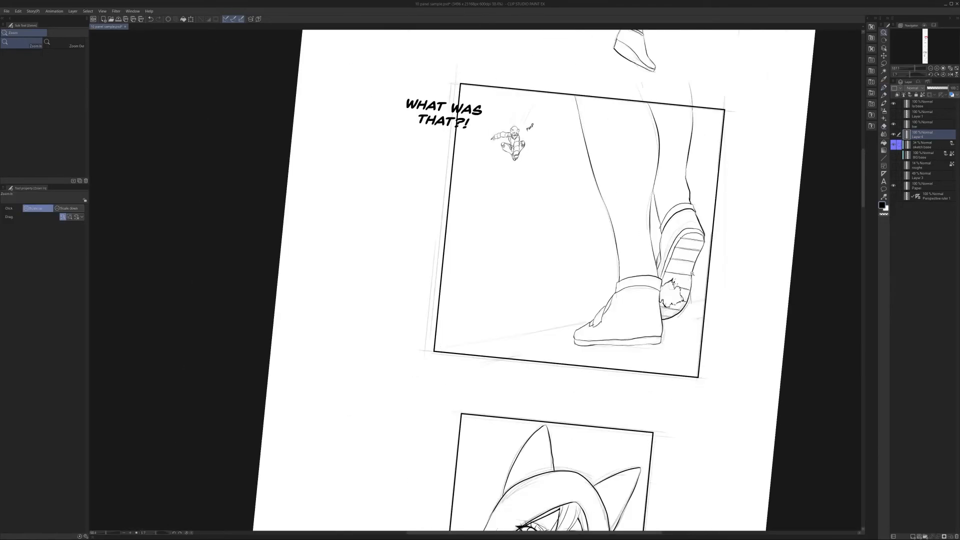
Review the third panel's shoes with the page upright and follow the page down to the speed-line panel.
key(r)
drag(718, 281, 727, 268)
key(ctrl+space)
drag(638, 285, 654, 283)
drag(710, 257, 699, 297)
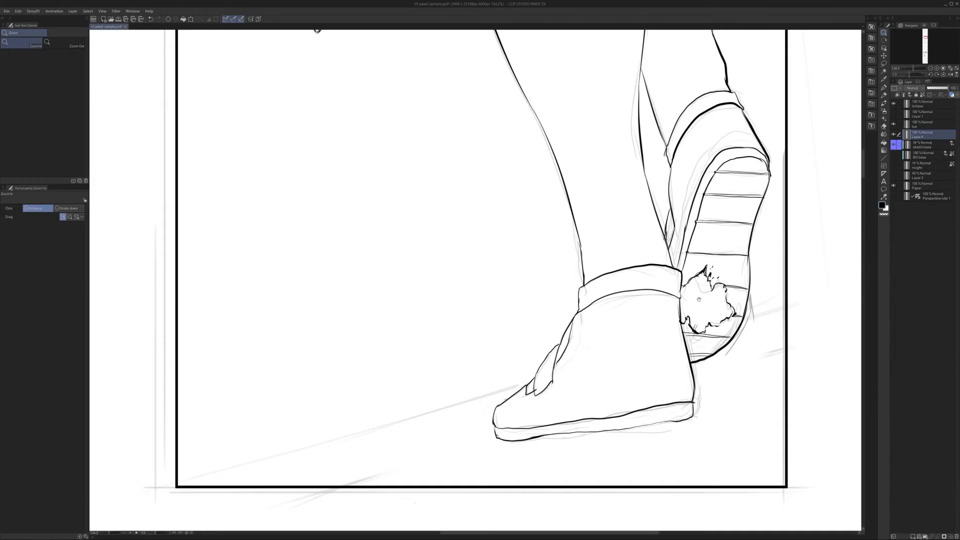
drag(694, 246, 691, 321)
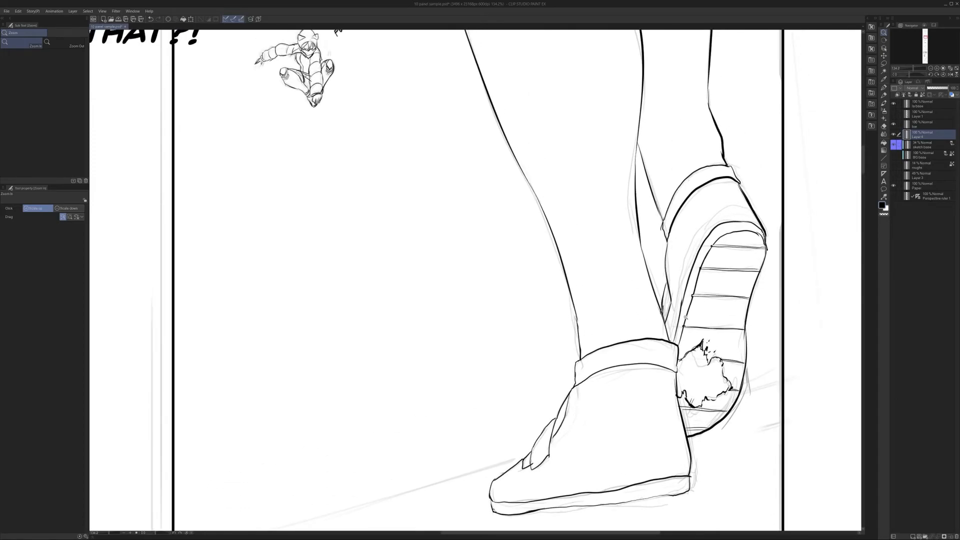
drag(703, 200, 693, 201)
drag(714, 168, 703, 228)
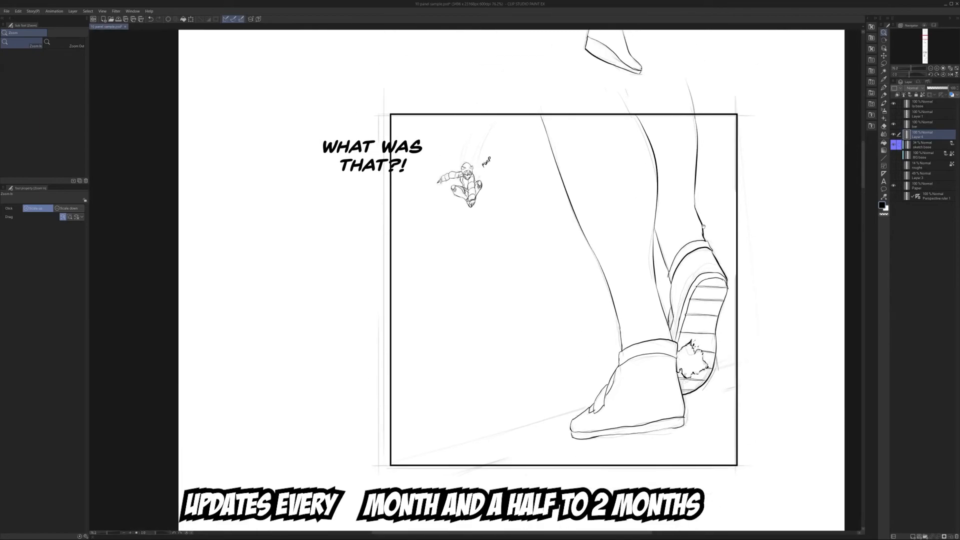
drag(687, 264, 668, 265)
drag(689, 350, 646, 113)
drag(661, 375, 645, 165)
drag(657, 306, 644, 64)
drag(590, 227, 670, 215)
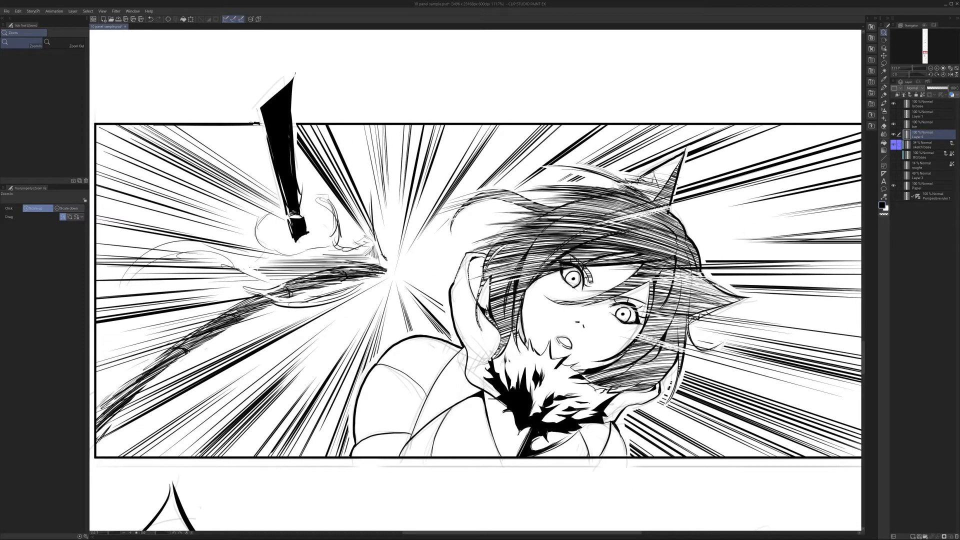
Examine the speed-line panel, hiding and showing Layer 4 and the ink layer above it to compare their contents.
drag(675, 225, 659, 225)
drag(681, 435, 656, 301)
click(893, 135)
click(893, 134)
click(893, 124)
click(893, 124)
Look back up the page from the speed-line panel to the legs in the third panel.
drag(719, 223, 651, 319)
drag(650, 131, 642, 358)
drag(647, 232, 642, 378)
drag(627, 217, 638, 400)
drag(613, 141, 619, 345)
drag(621, 214, 616, 285)
scroll(620, 261, up, 4)
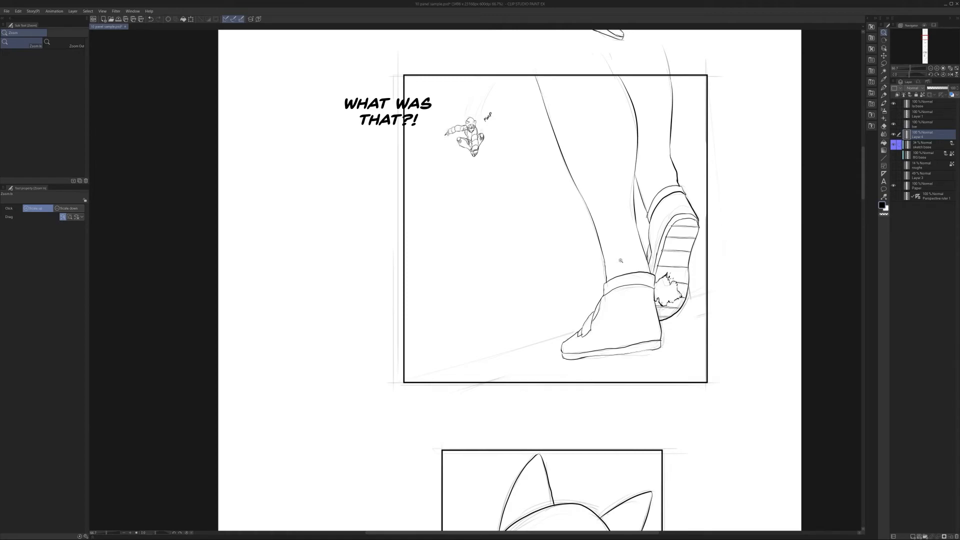
Show the background sketch layer and lower its opacity so the blue building sketch is fainter.
scroll(651, 115, up, 5)
key(m)
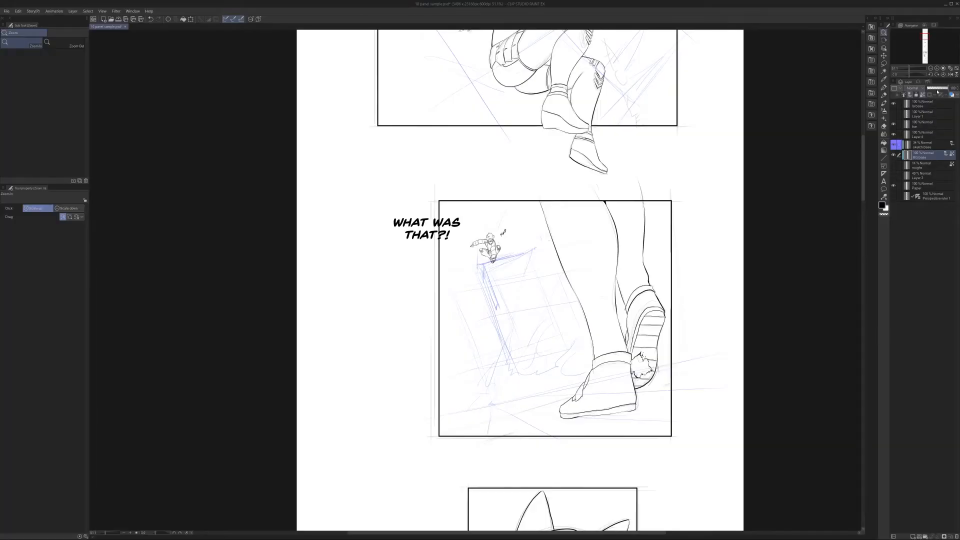
click(937, 89)
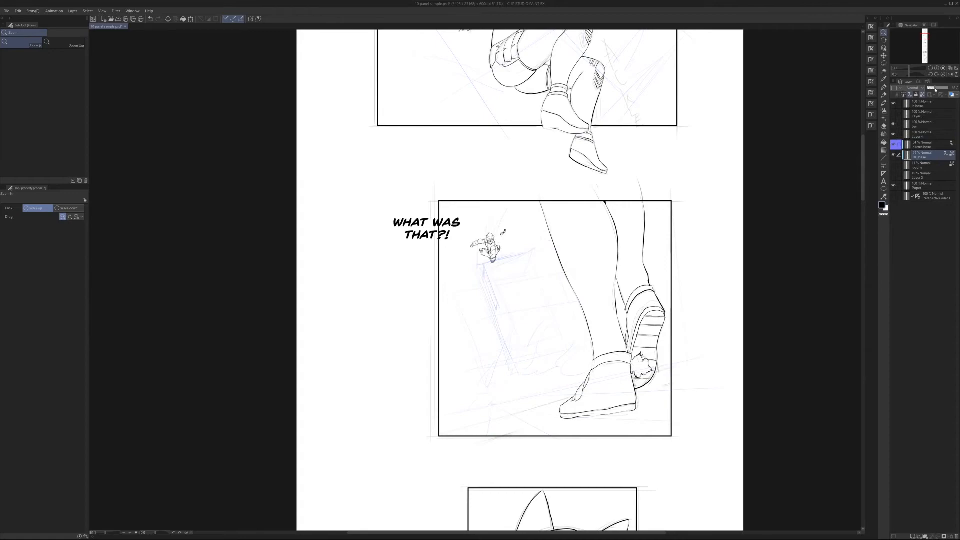
Select Layer 4 and ink the underside of the tiny crouching figure's outstretched arm in the third panel.
drag(497, 242, 560, 262)
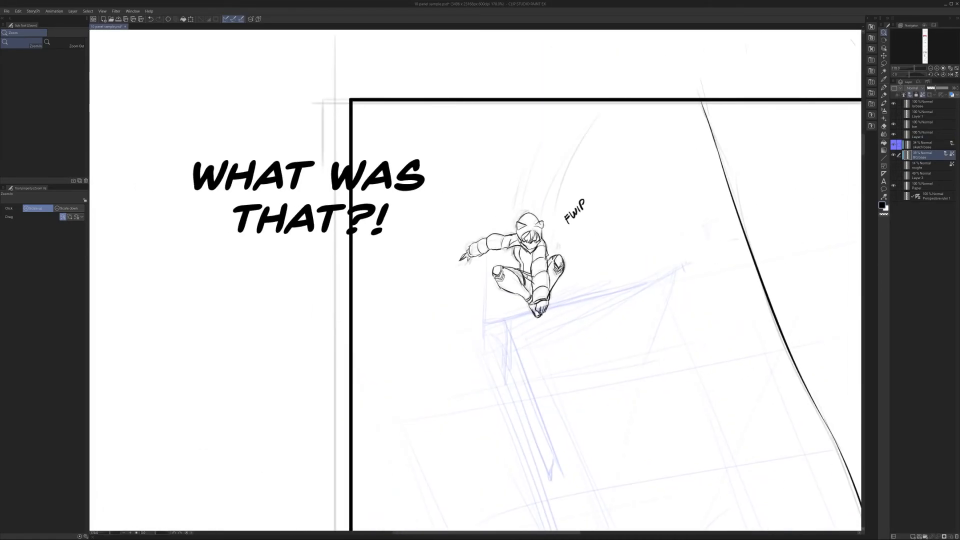
drag(605, 293, 599, 268)
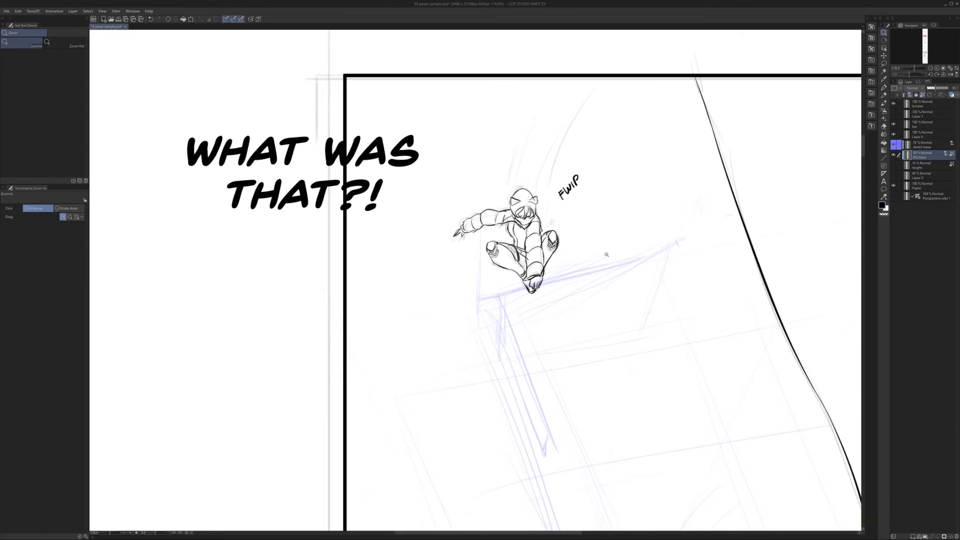
drag(514, 211, 589, 251)
click(921, 145)
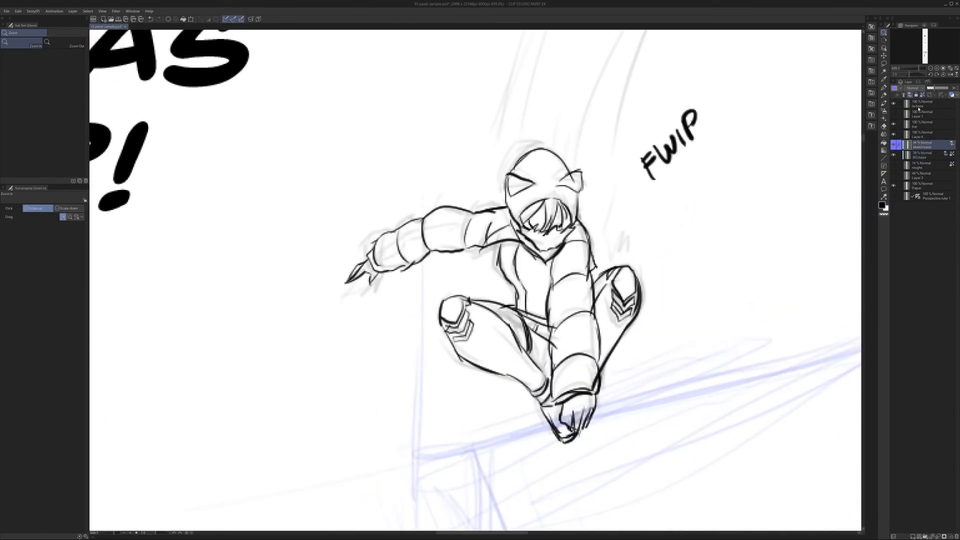
click(916, 125)
click(920, 134)
key(p)
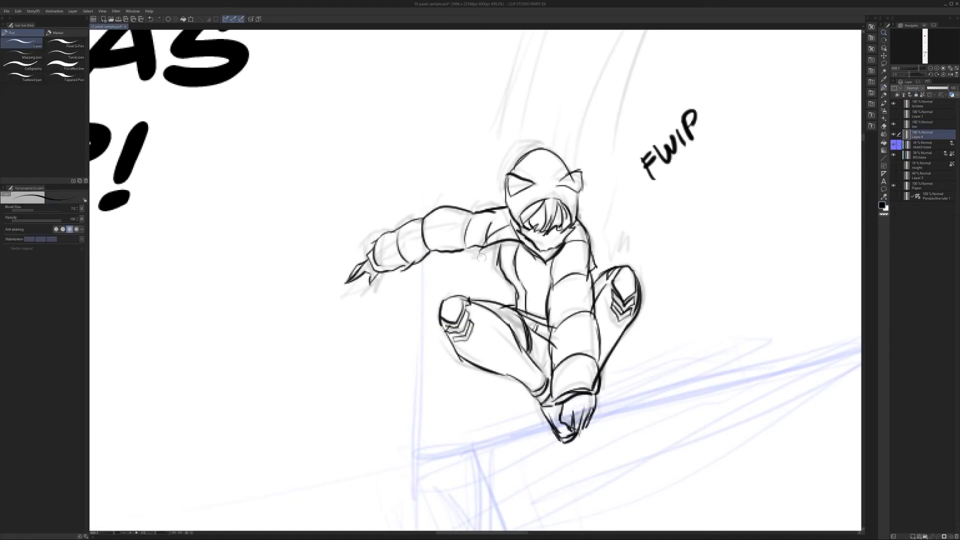
mouse_move(483, 252)
mouse_down()
mouse_move(510, 224)
mouse_move(469, 213)
mouse_move(467, 246)
mouse_up()
Examine the tiny crouching figure up close and against the building sketch in the third panel.
key(ctrl+space)
mouse_move(602, 223)
mouse_down()
mouse_move(560, 220)
mouse_move(605, 214)
mouse_up()
mouse_move(587, 176)
mouse_down()
mouse_move(575, 192)
mouse_move(585, 179)
mouse_up()
key(ctrl+space)
mouse_move(643, 193)
mouse_down()
mouse_move(631, 198)
mouse_move(645, 200)
mouse_up()
key(ctrl+space)
drag(583, 203, 560, 202)
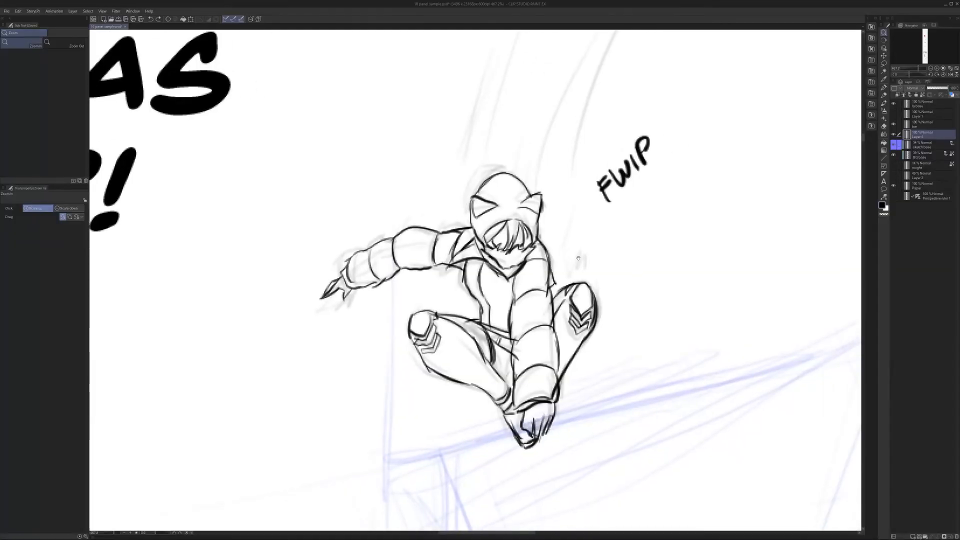
drag(614, 246, 575, 247)
drag(644, 285, 606, 285)
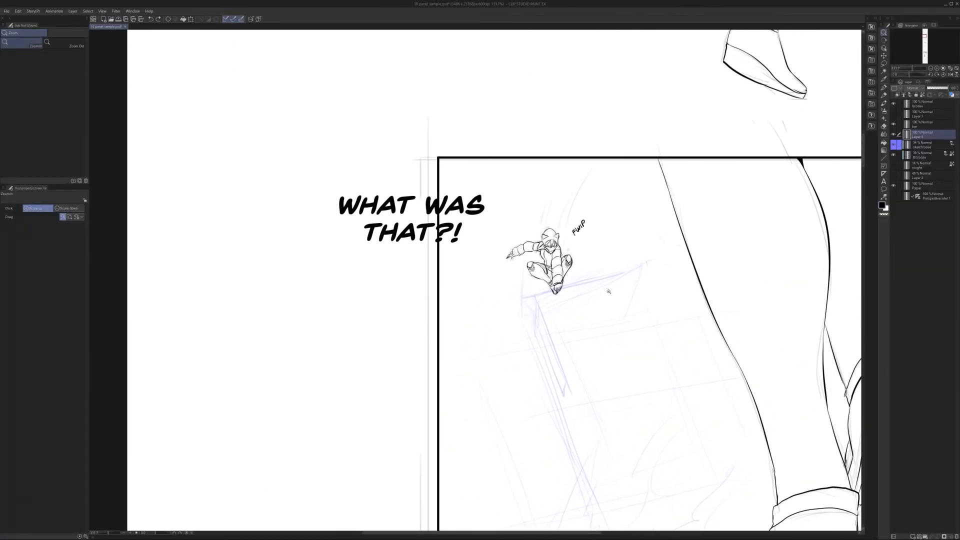
mouse_move(563, 275)
mouse_down()
mouse_move(580, 274)
mouse_move(532, 274)
mouse_move(557, 275)
mouse_up()
Clean up stray line ends on the tiny figure's bent legs and touch up the leg outline with the pen.
key(shift+space)
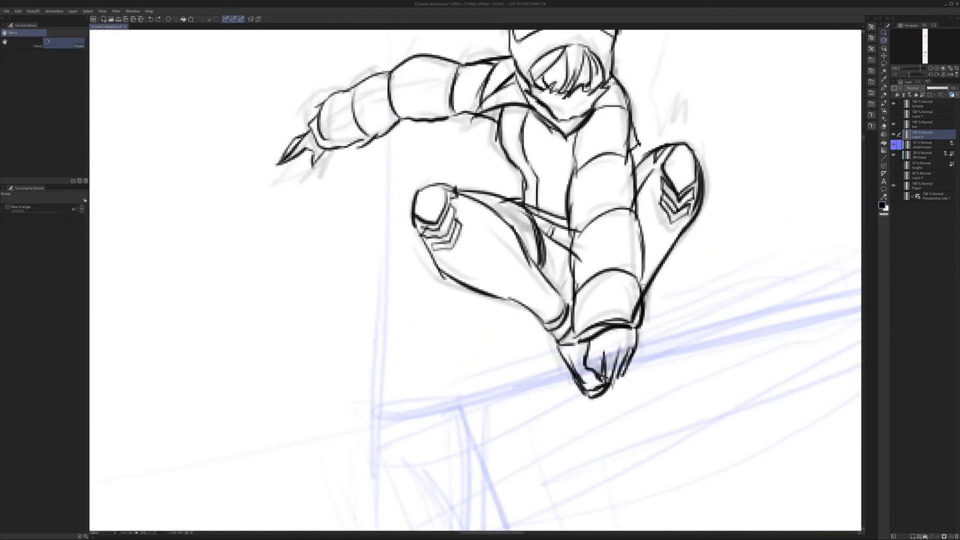
drag(644, 276, 636, 331)
mouse_move(501, 305)
mouse_down()
mouse_move(528, 341)
mouse_move(522, 318)
mouse_up()
key(e)
drag(440, 265, 445, 274)
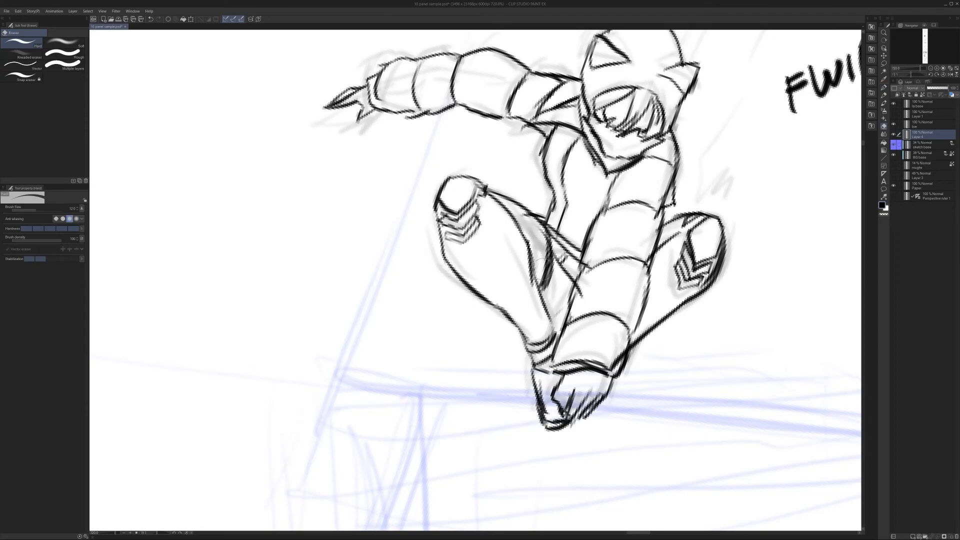
key(ctrl+space)
mouse_move(641, 233)
mouse_down()
mouse_move(610, 234)
mouse_move(684, 225)
mouse_up()
key(p)
mouse_move(694, 328)
mouse_down()
mouse_move(605, 392)
mouse_move(684, 346)
mouse_up()
Inspect the tiny figure from several angles and compare the third panel with the neighbouring panels on the page.
key(ctrl+space)
key(shift+space)
mouse_move(637, 379)
mouse_down()
mouse_move(625, 417)
mouse_move(614, 416)
mouse_move(625, 417)
mouse_move(645, 360)
mouse_up()
key(ctrl+space)
drag(685, 392, 609, 364)
drag(725, 452, 590, 345)
key(shift+space)
drag(747, 384, 755, 376)
key(ctrl+space)
drag(445, 219, 520, 257)
drag(648, 259, 643, 212)
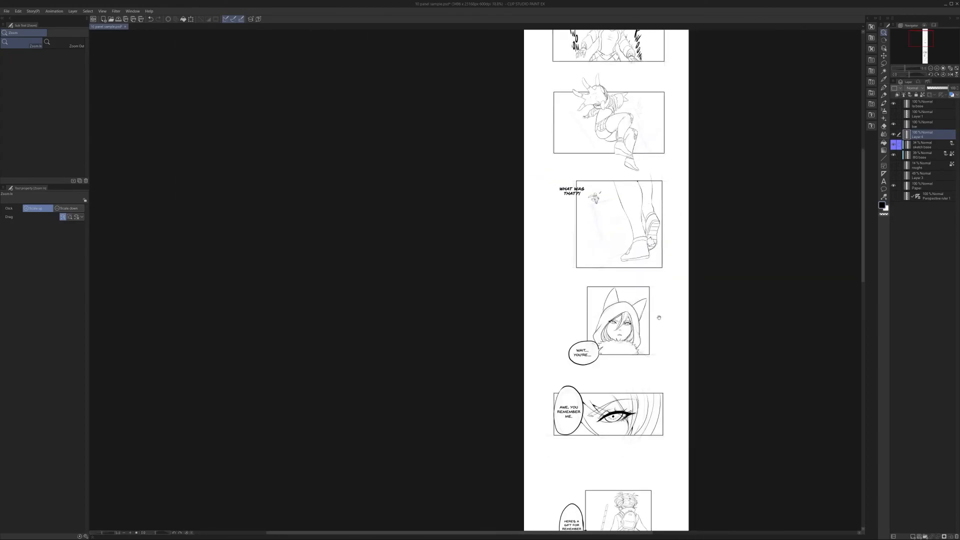
Examine the speed-line panel and the crouching character's fire panel further down the page.
scroll(664, 325, down, 10)
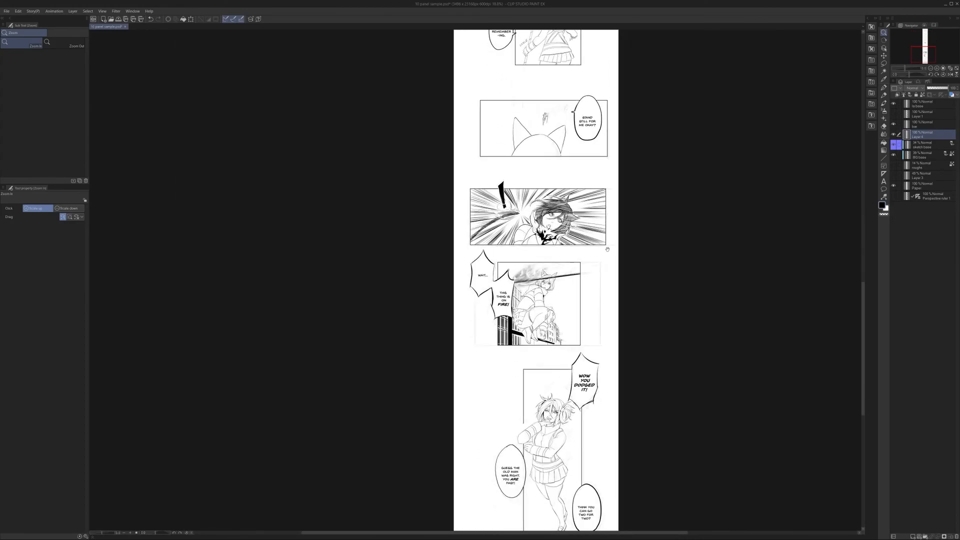
drag(553, 227, 572, 235)
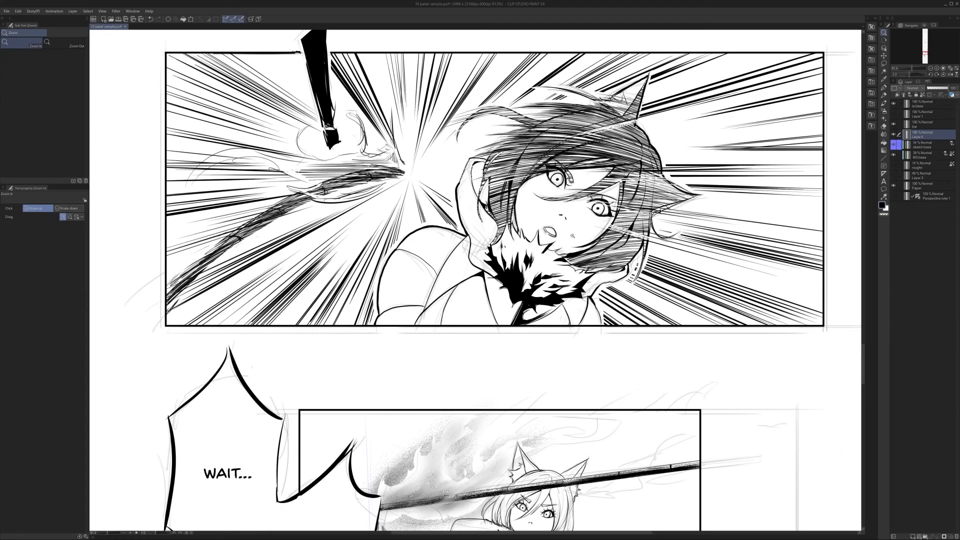
drag(632, 175, 630, 245)
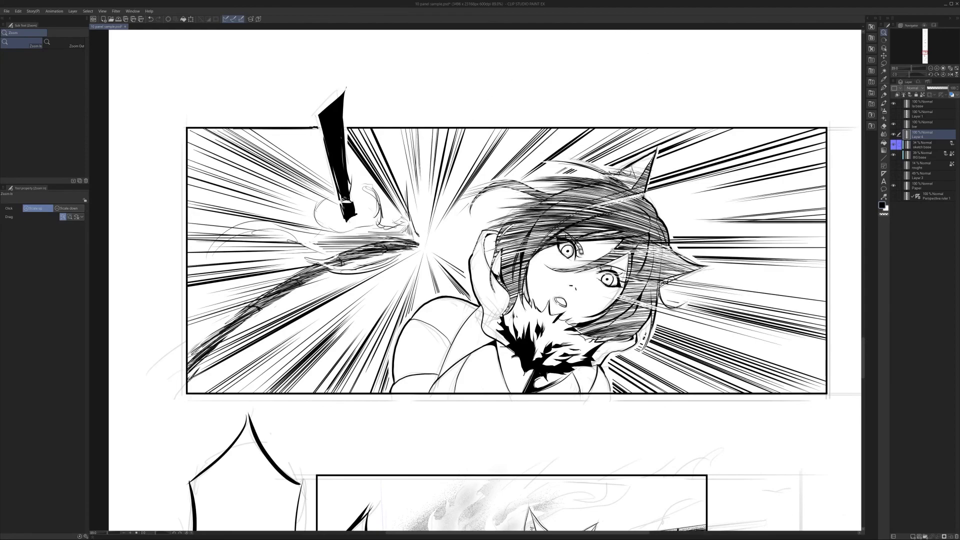
scroll(608, 253, down, 1)
drag(623, 341, 573, 227)
drag(551, 437, 562, 354)
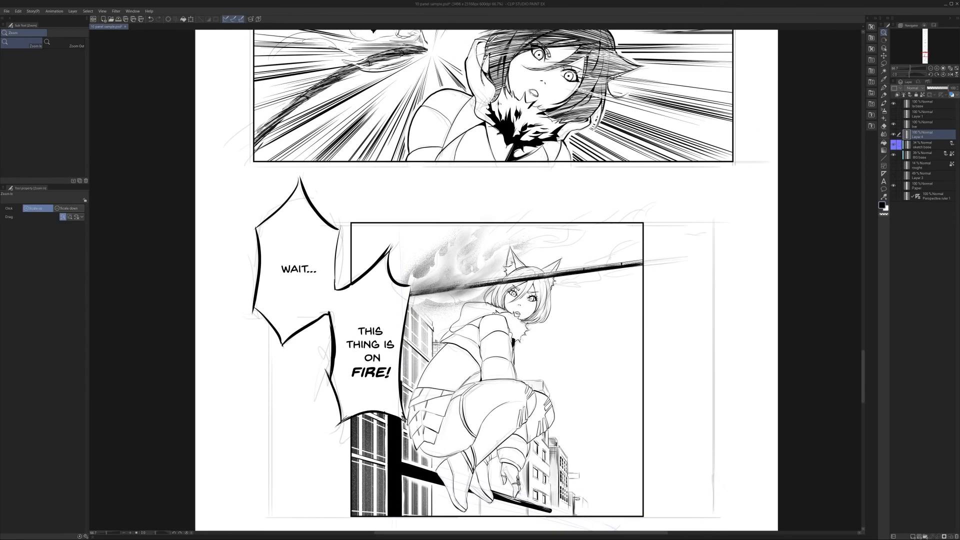